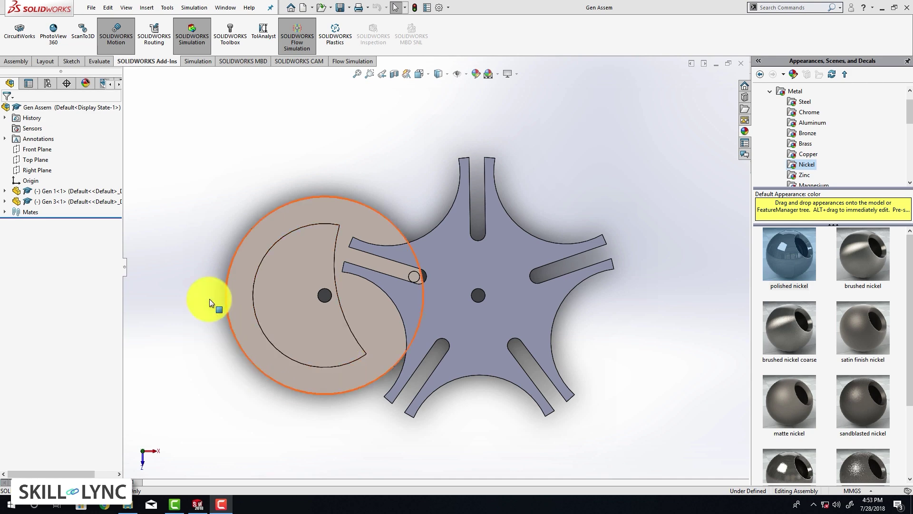
Step: Select the Gen 1 driver disk, then the Gen 3 star wheel, then the Gen 1 disk again
click(93, 189)
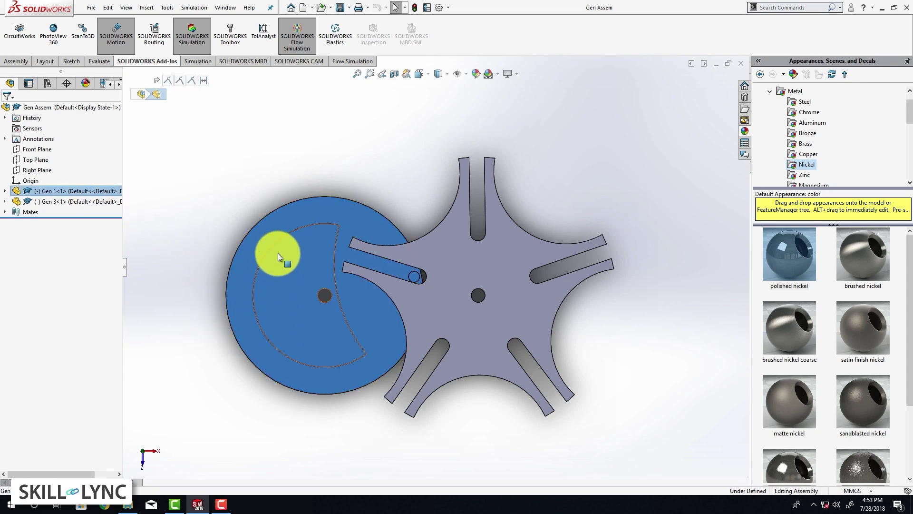
click(103, 204)
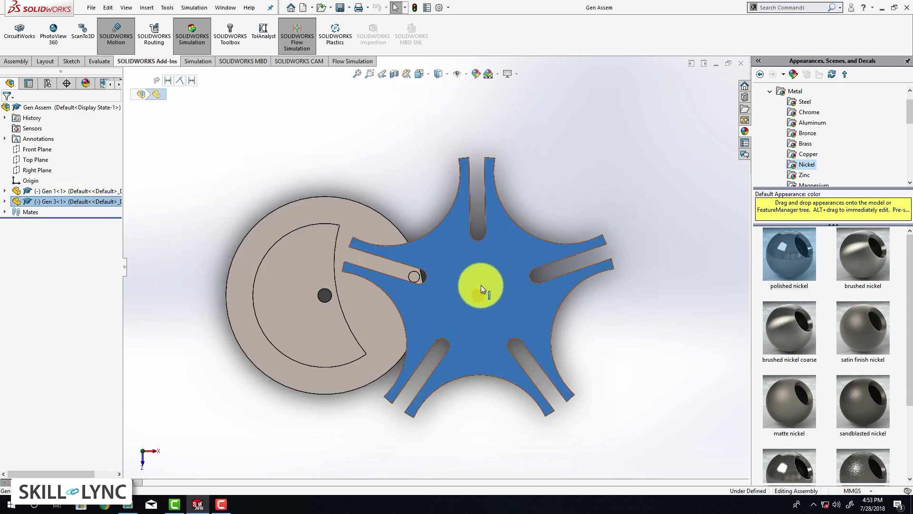
click(109, 190)
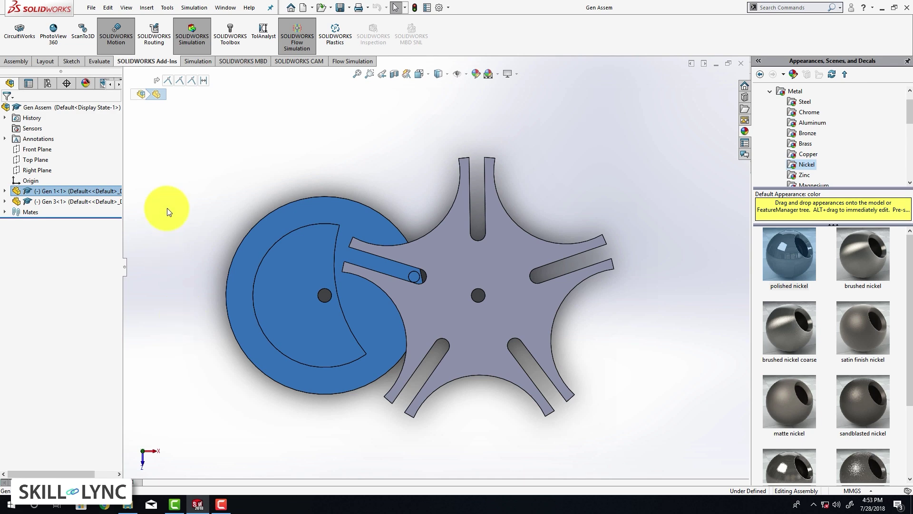
Step: Create a new document from File > New using the Part template
click(90, 8)
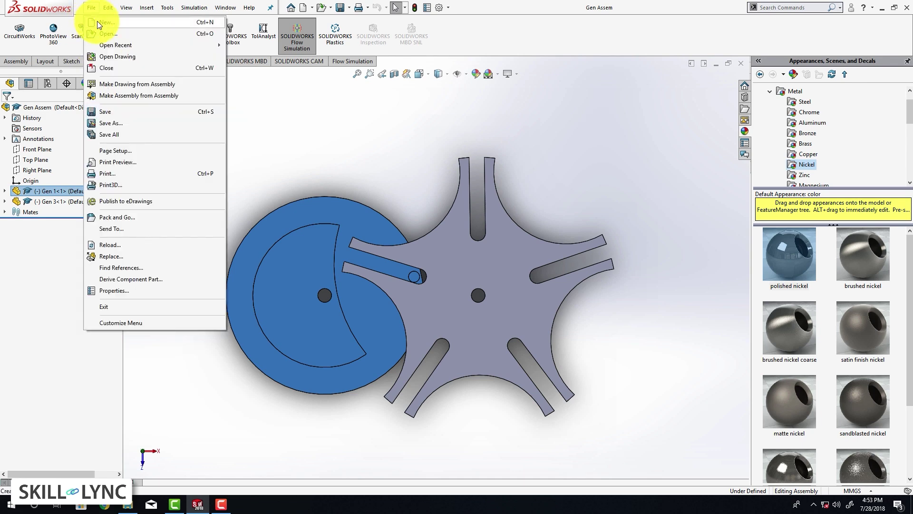
click(97, 21)
click(210, 200)
click(383, 372)
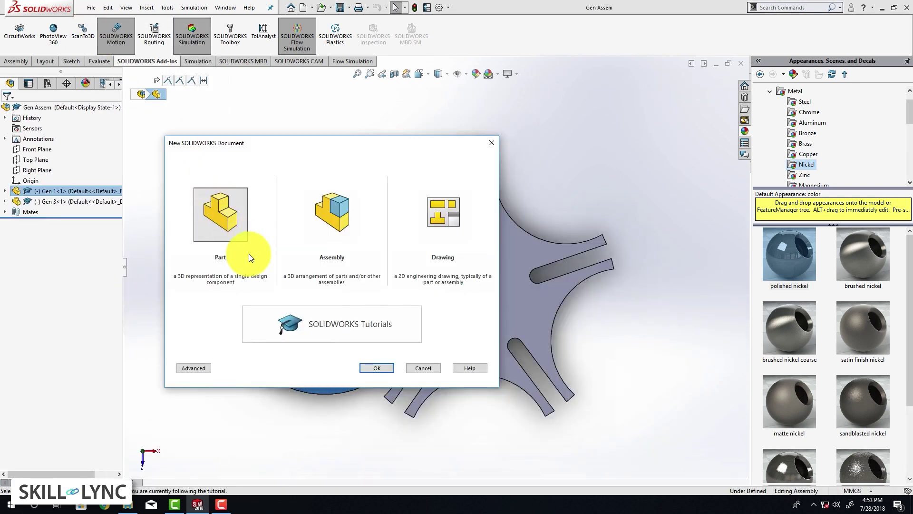
click(250, 257)
click(376, 368)
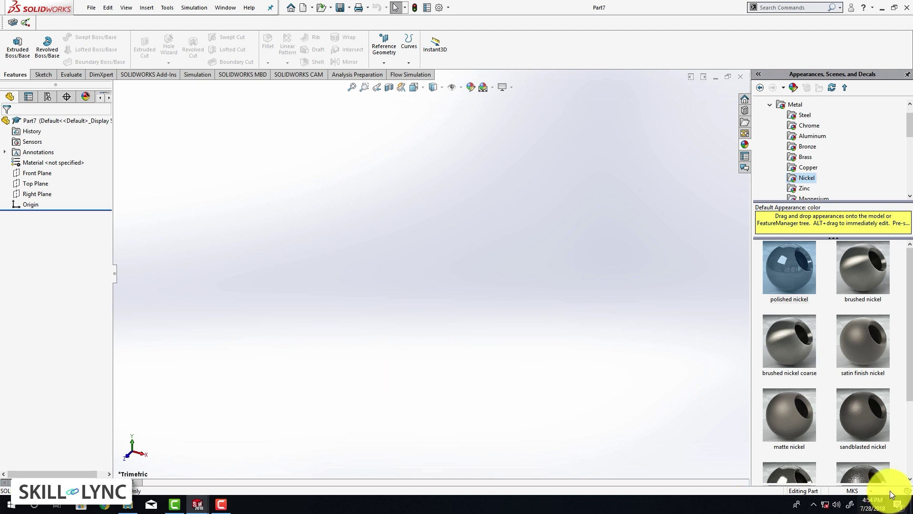
Step: Switch the part's unit system to MMGS (millimetre, gram, second)
click(869, 492)
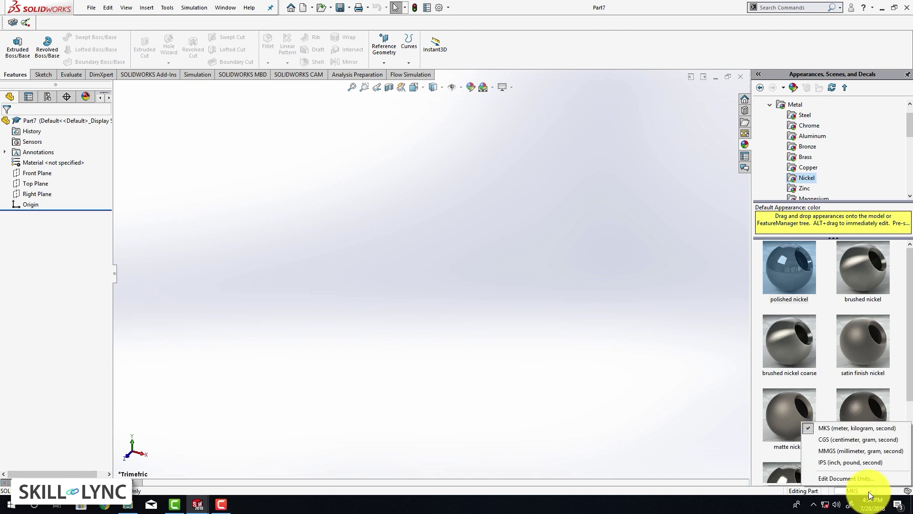
click(852, 451)
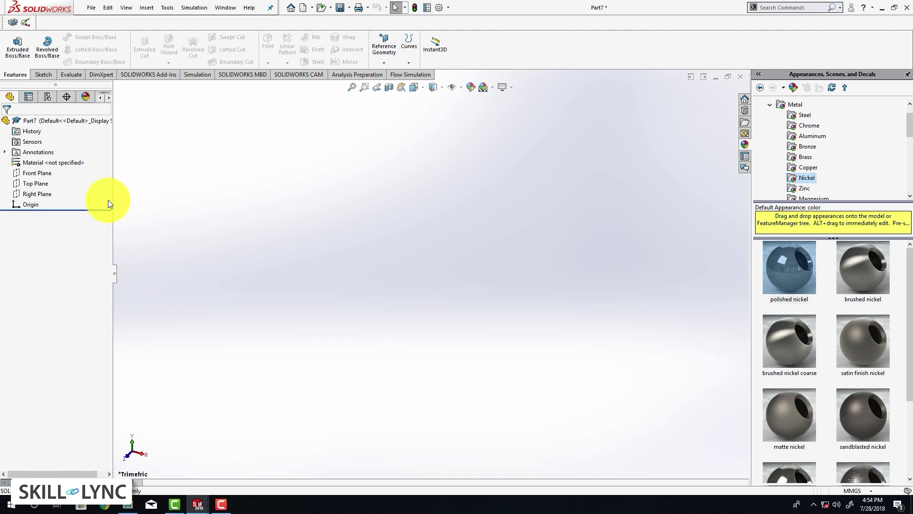
right_click(26, 174)
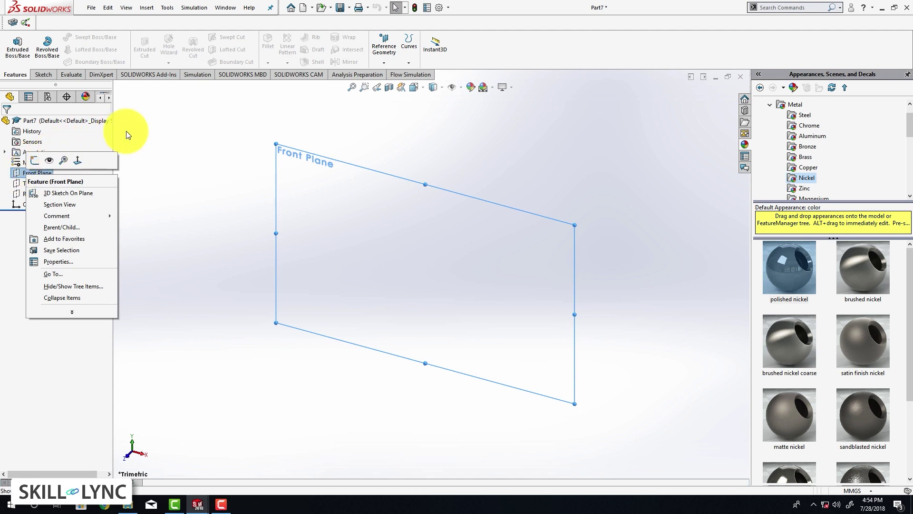
click(158, 125)
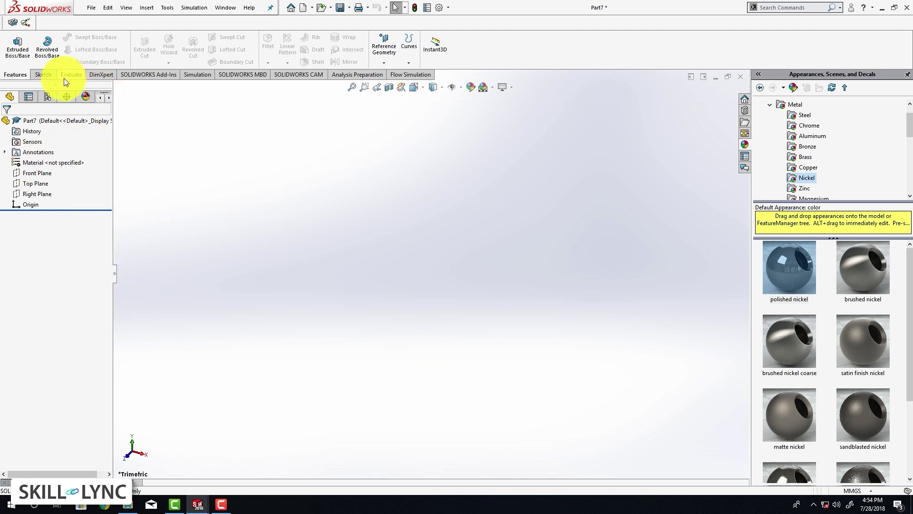
Step: Start a new 2D sketch on the Front Plane
click(39, 71)
click(13, 64)
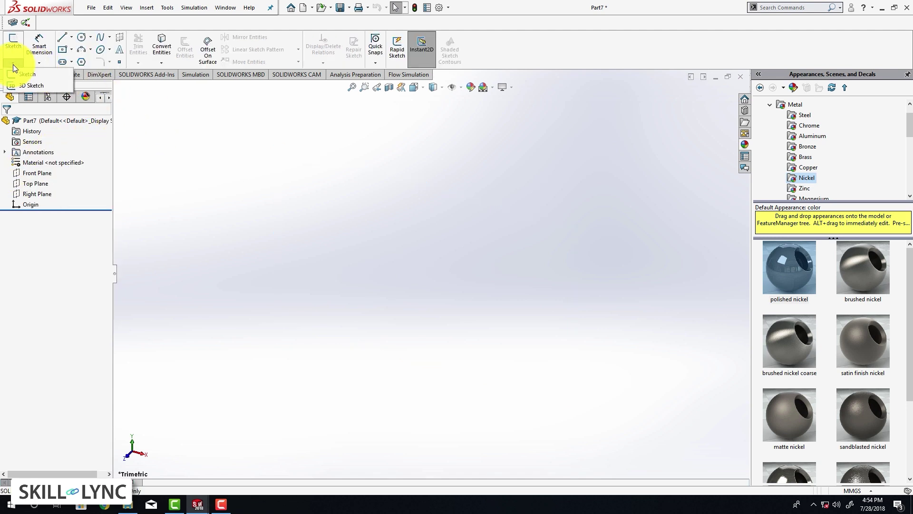
click(16, 73)
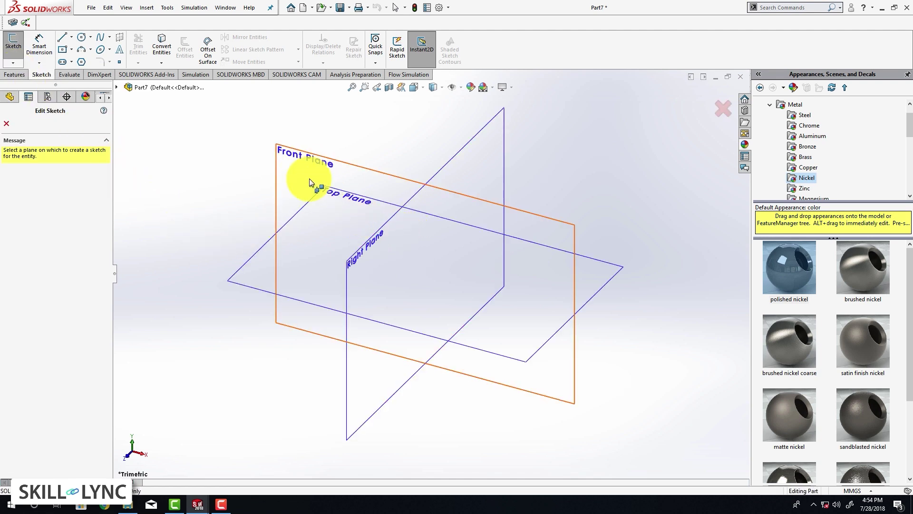
click(298, 156)
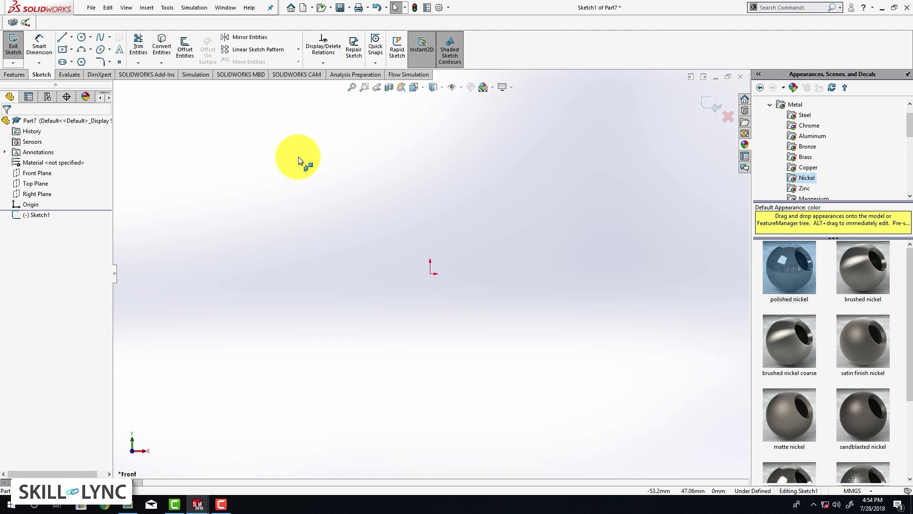
Step: Draw three concentric circles centred on the origin: small, about 62.6 and about 107 radius
click(81, 37)
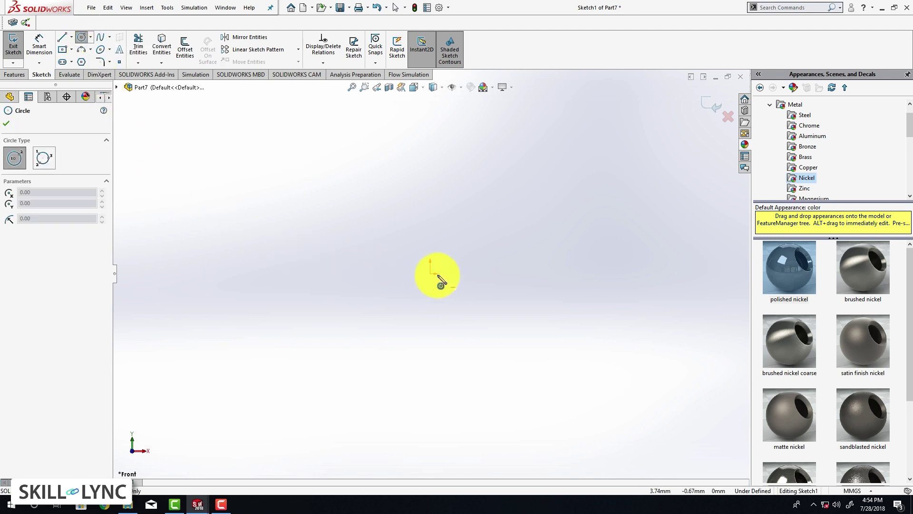
click(430, 274)
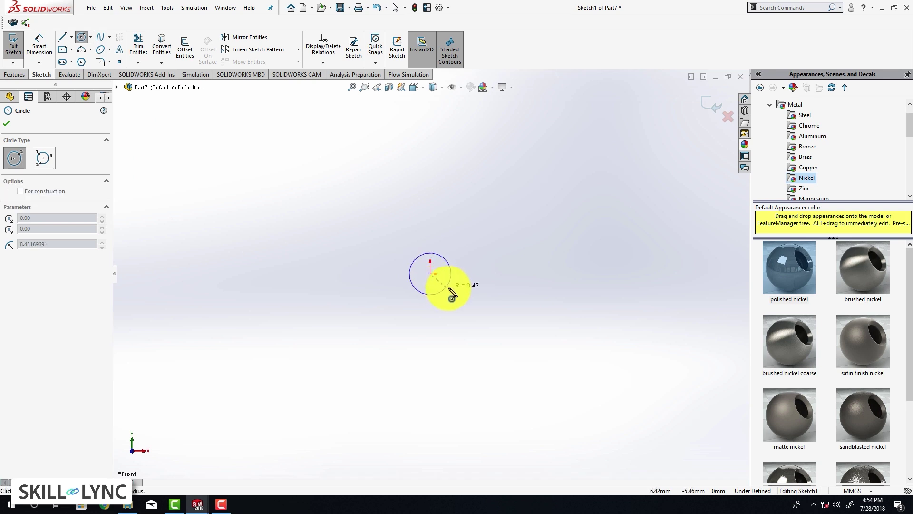
click(467, 308)
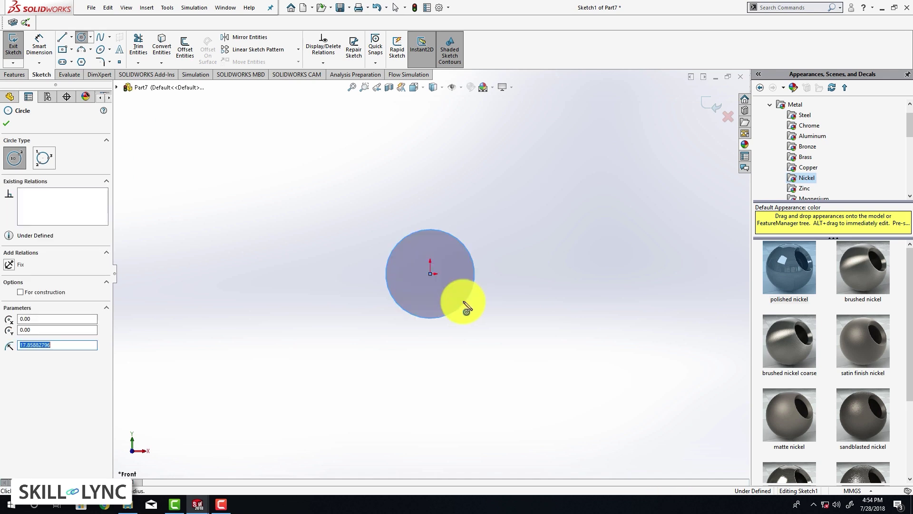
click(430, 274)
click(554, 363)
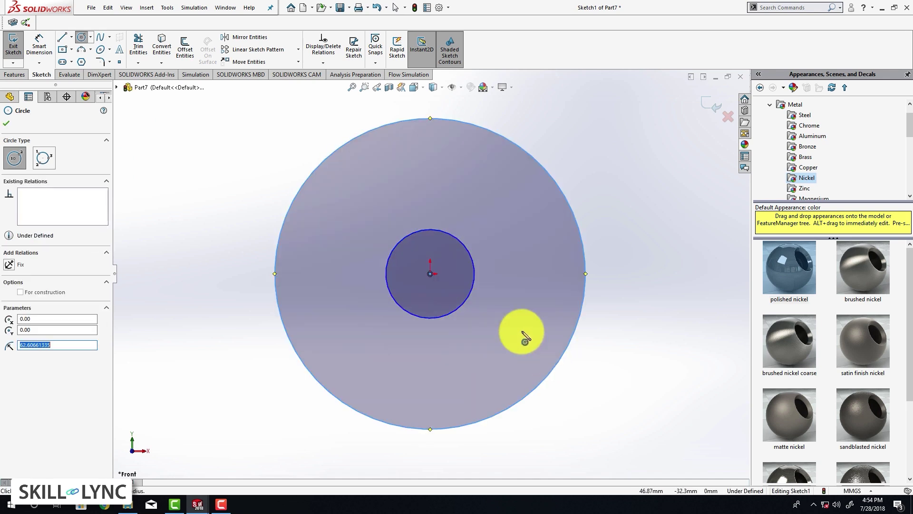
click(430, 274)
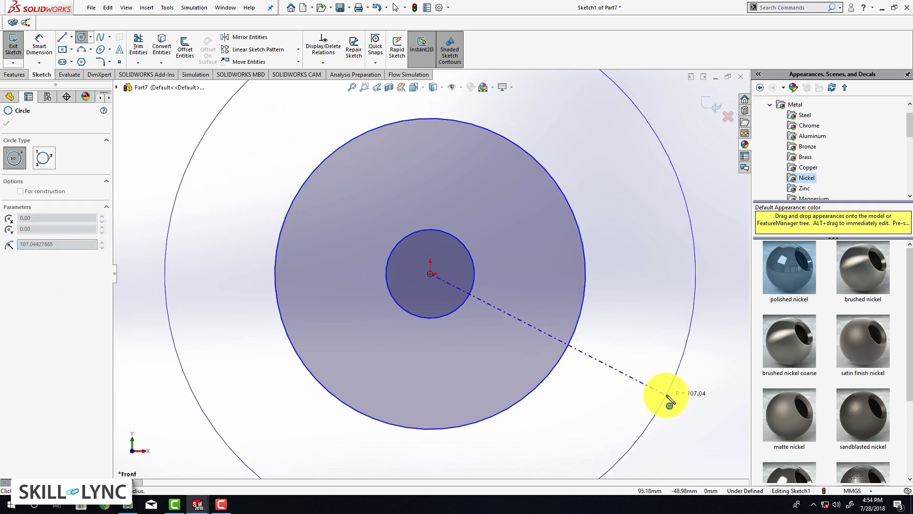
click(660, 396)
click(294, 259)
click(6, 124)
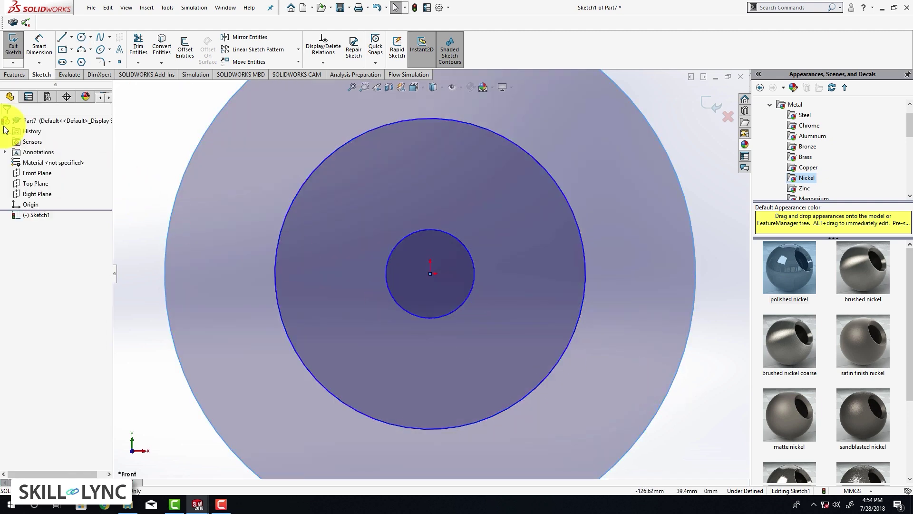
key(f)
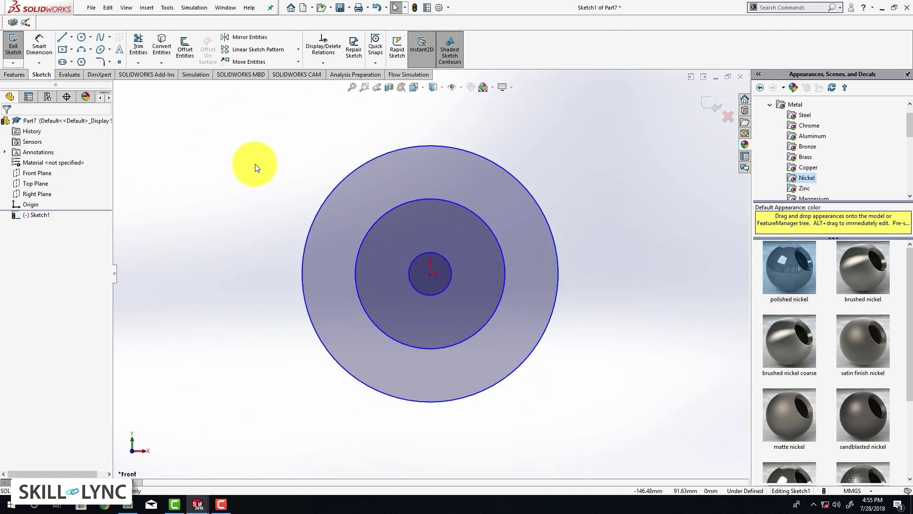
Step: Make the middle circle construction geometry and enlarge the outer circle to about 228.83 mm
right_click(365, 239)
click(388, 224)
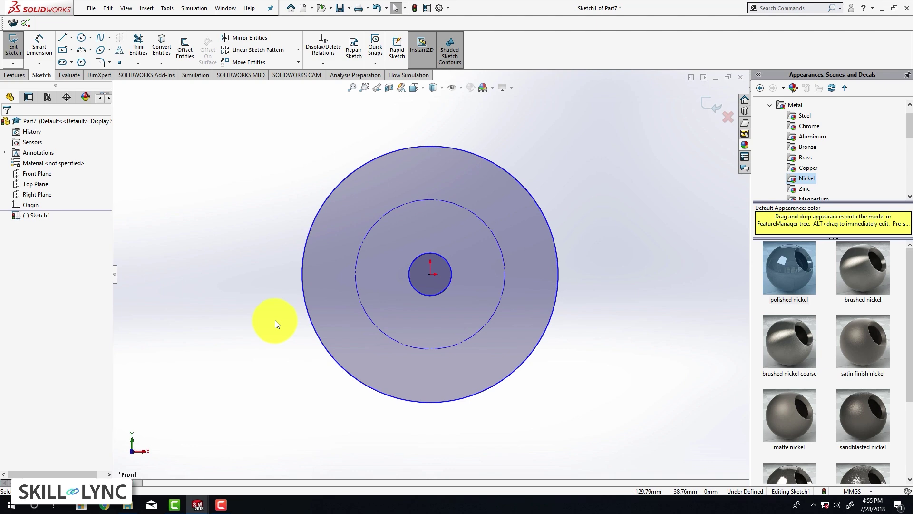
click(457, 403)
mouse_move(457, 403)
mouse_down()
mouse_move(464, 419)
mouse_move(461, 408)
mouse_up()
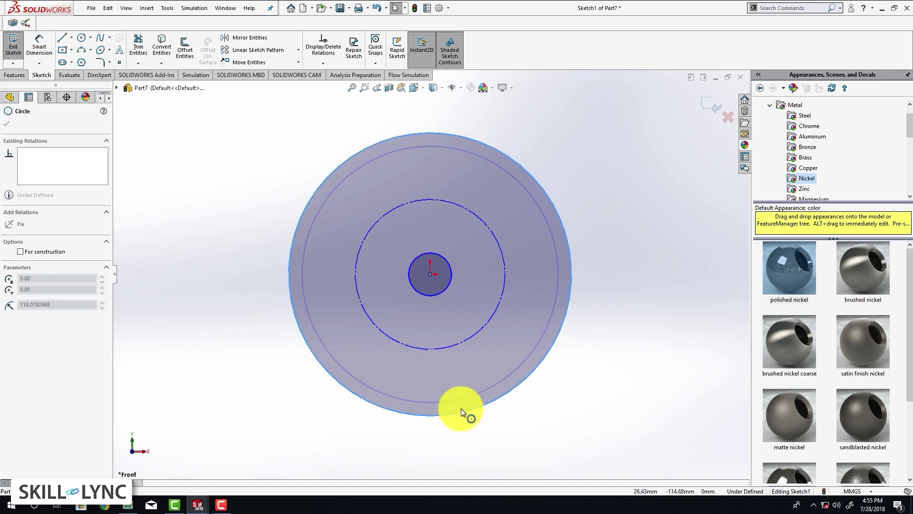
click(506, 446)
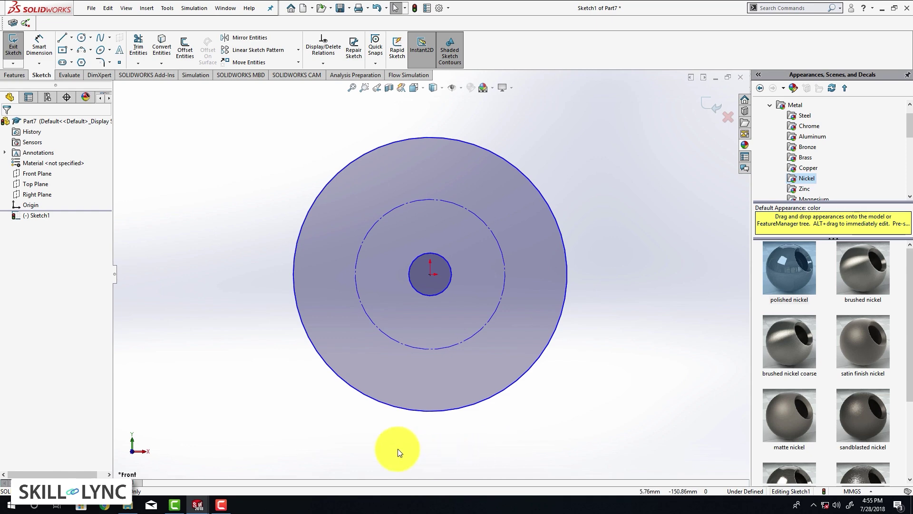
click(29, 47)
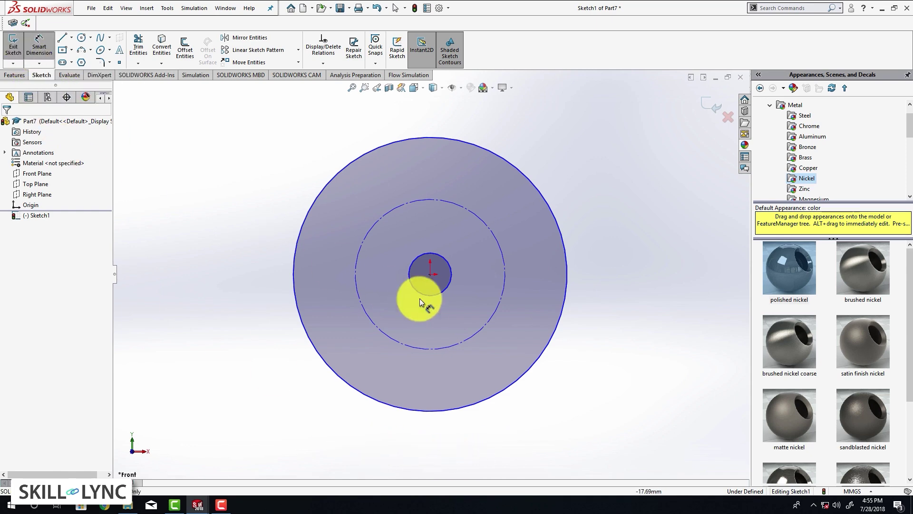
Step: Dimension the hub circle to Ø10 mm and the middle construction circle to Ø90 mm
click(450, 285)
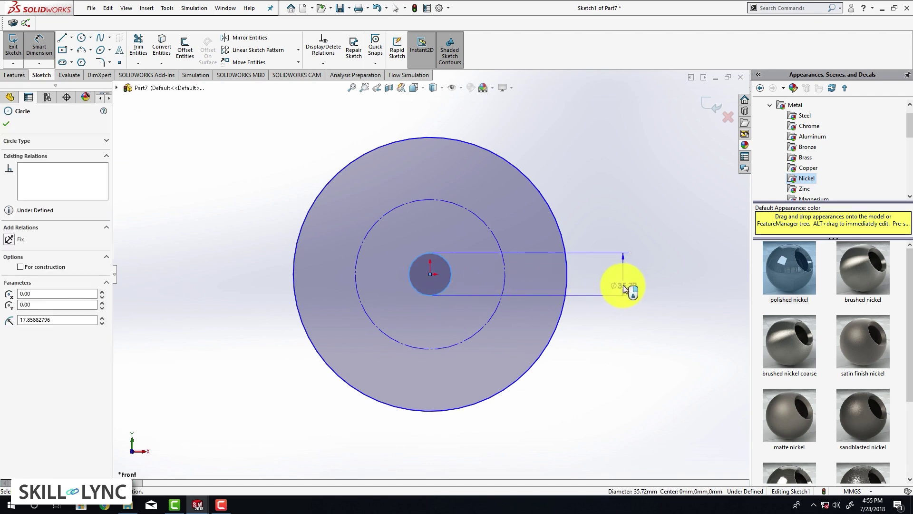
click(626, 291)
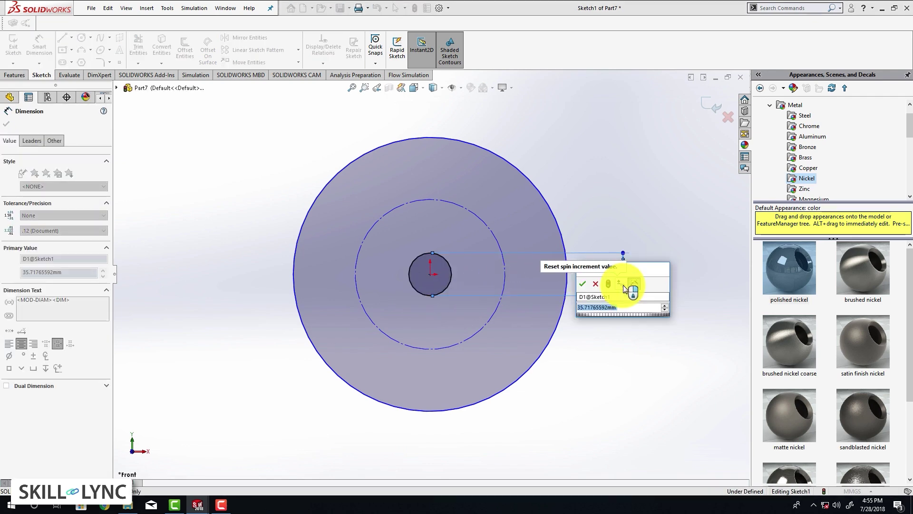
text(10MM)
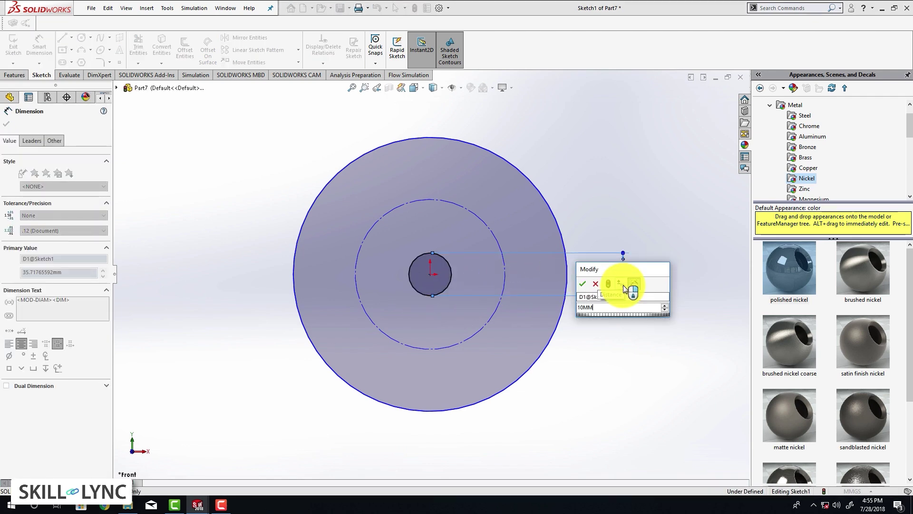
key(BackSpace)
key(BackSpace)
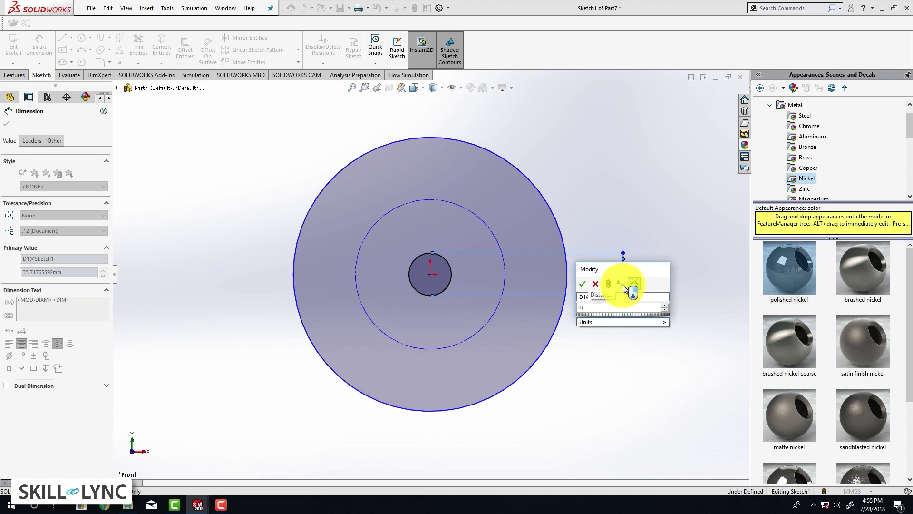
key(Return)
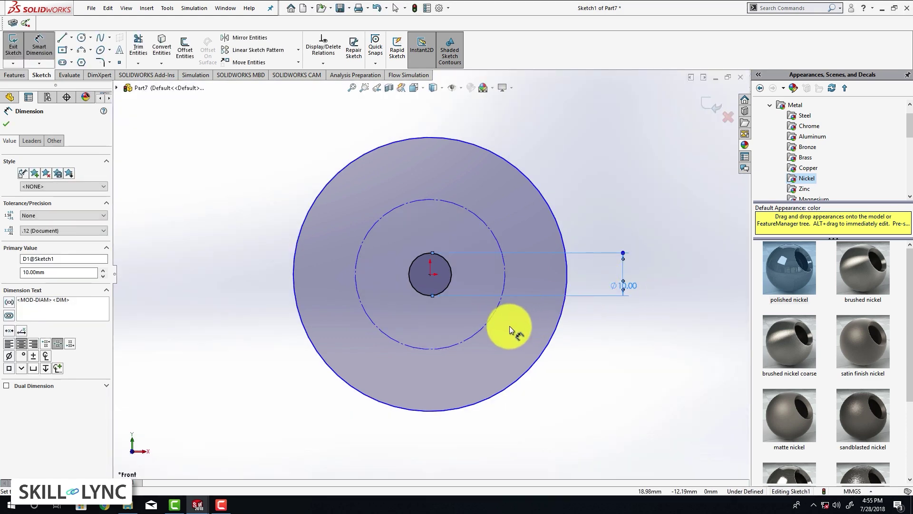
click(494, 318)
click(661, 311)
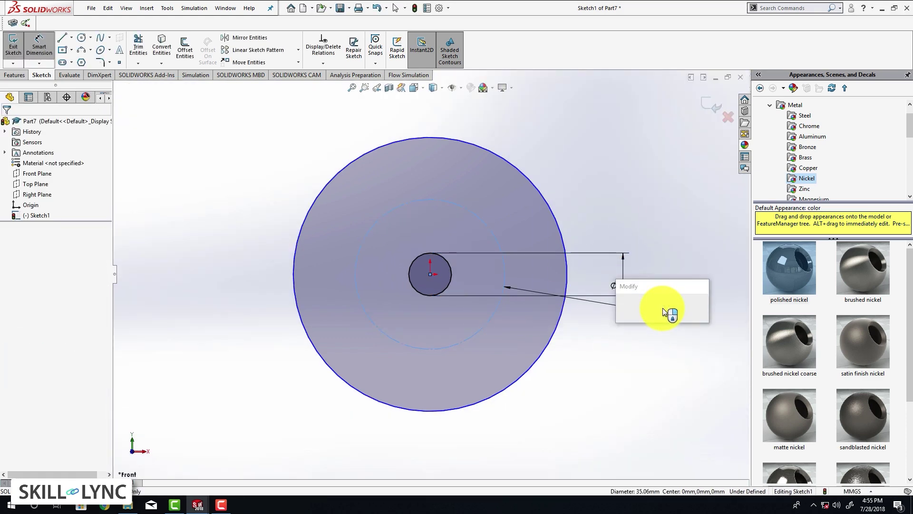
text(90mm)
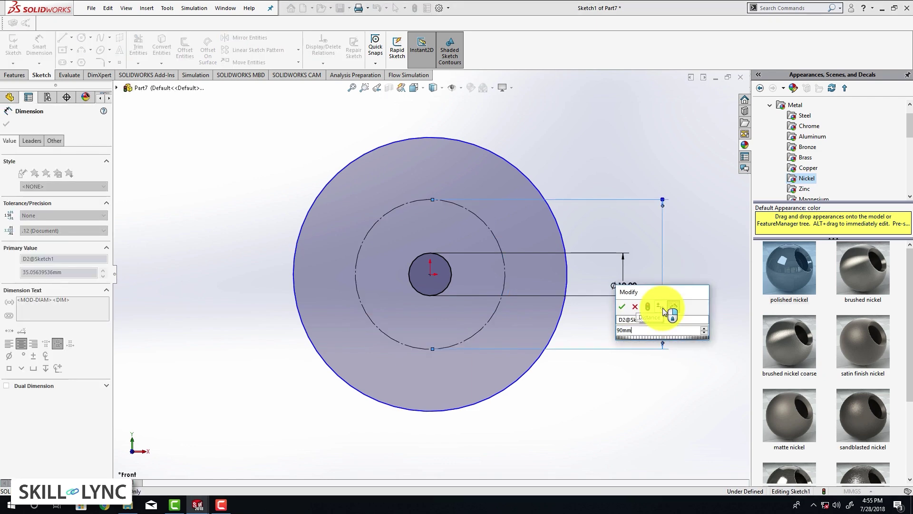
key(Return)
key(f)
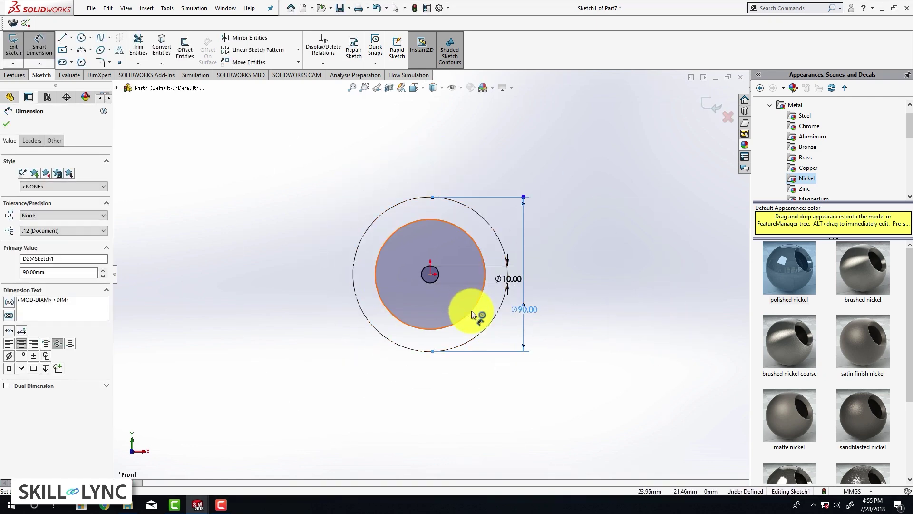
Step: Dimension the outer circle to Ø200 mm and close the circle properties
click(472, 311)
click(573, 314)
text(20)
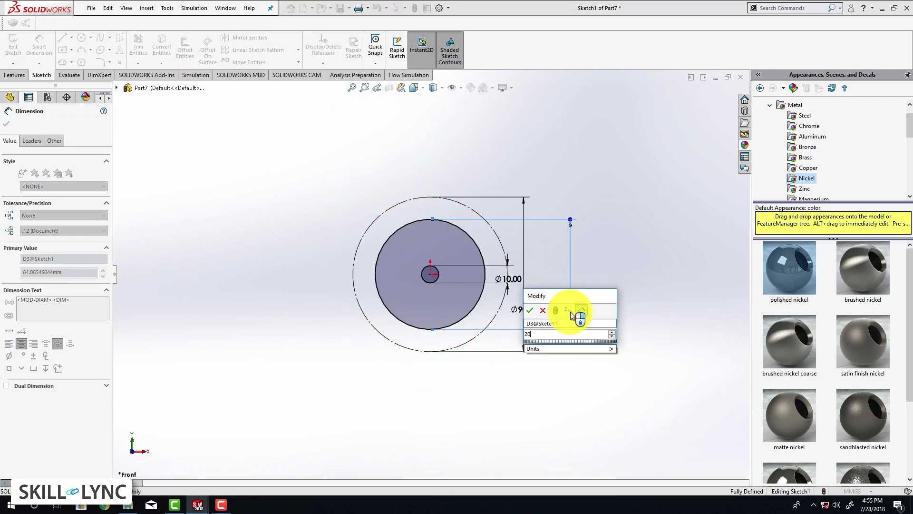
text(0.00mm)
key(Return)
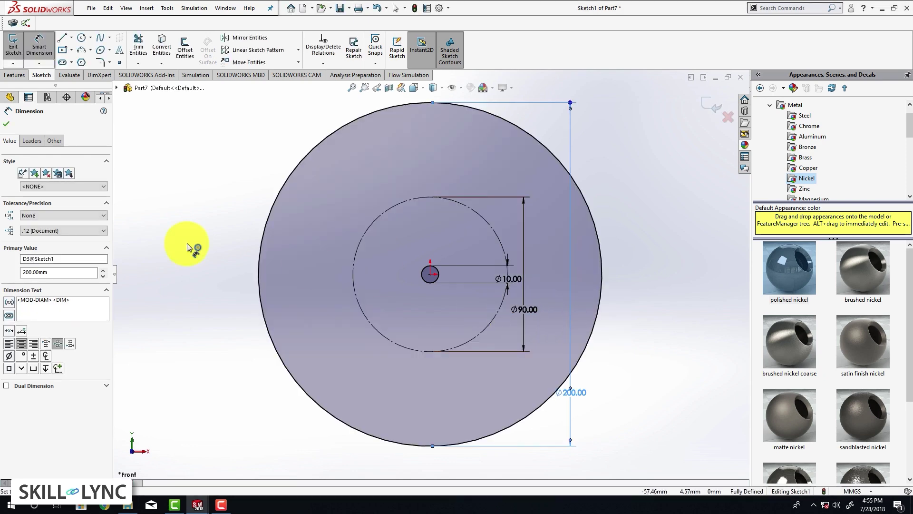
click(7, 124)
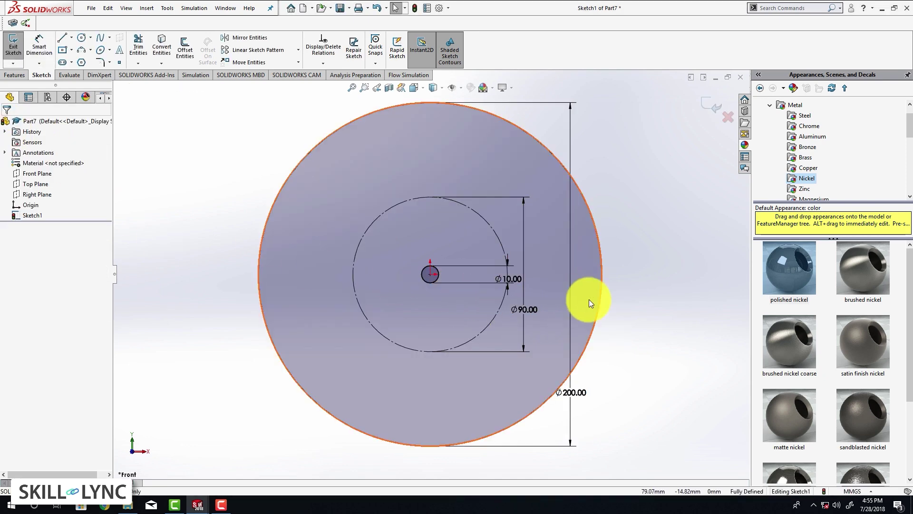
click(600, 303)
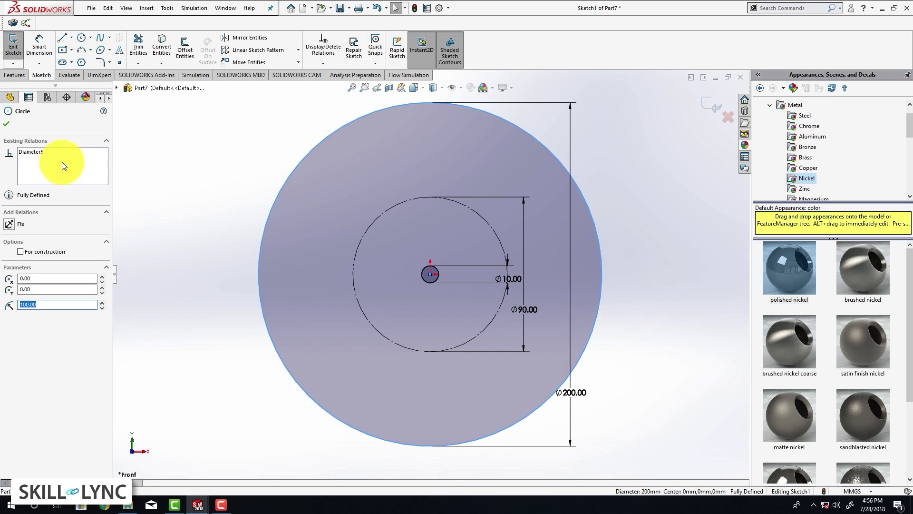
click(7, 124)
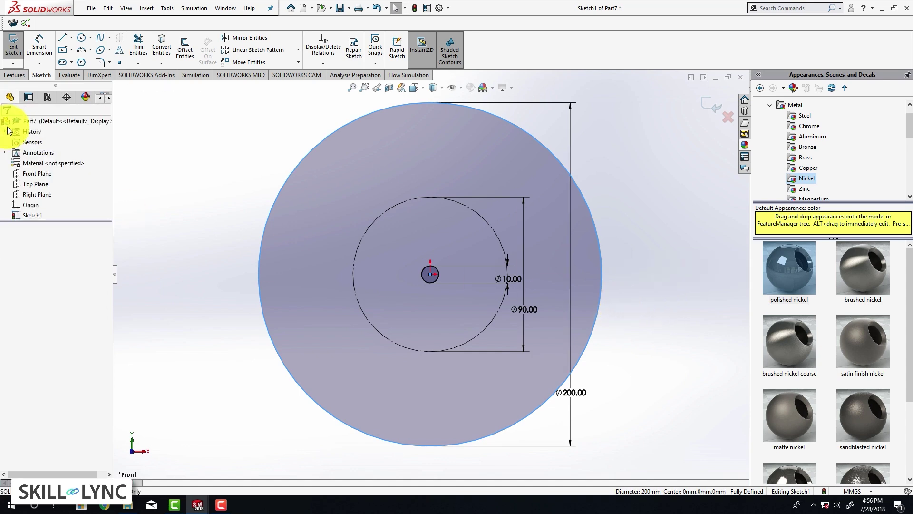
click(62, 38)
Step: Draw a vertical construction line from the Ø90 circle's bottom to the outer circle
click(430, 352)
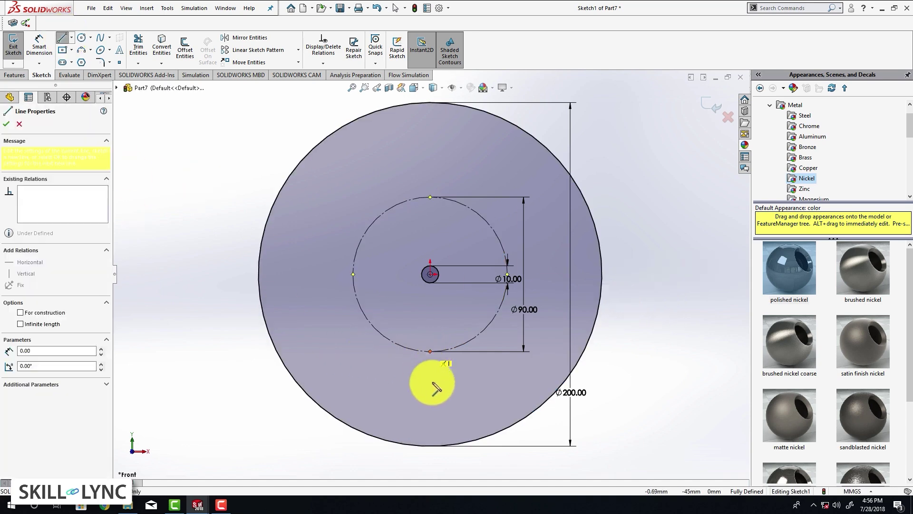
click(431, 446)
key(Escape)
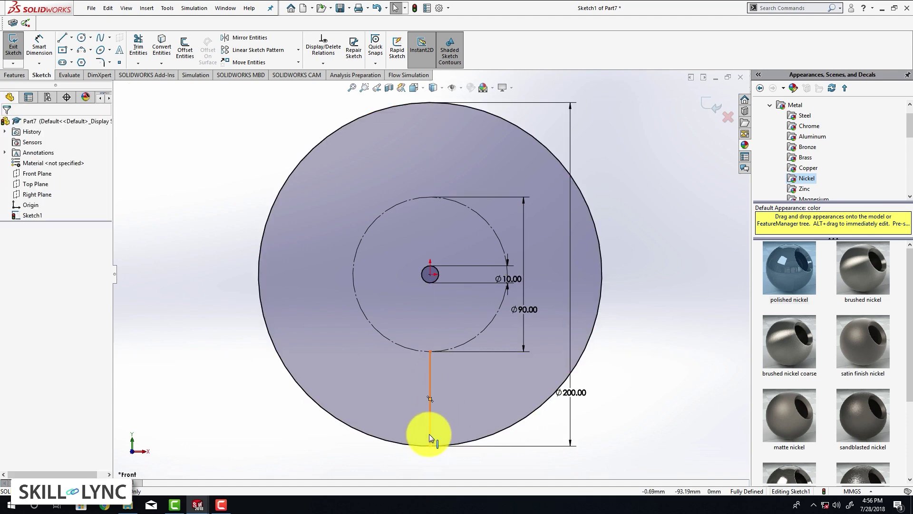
click(429, 434)
right_click(429, 434)
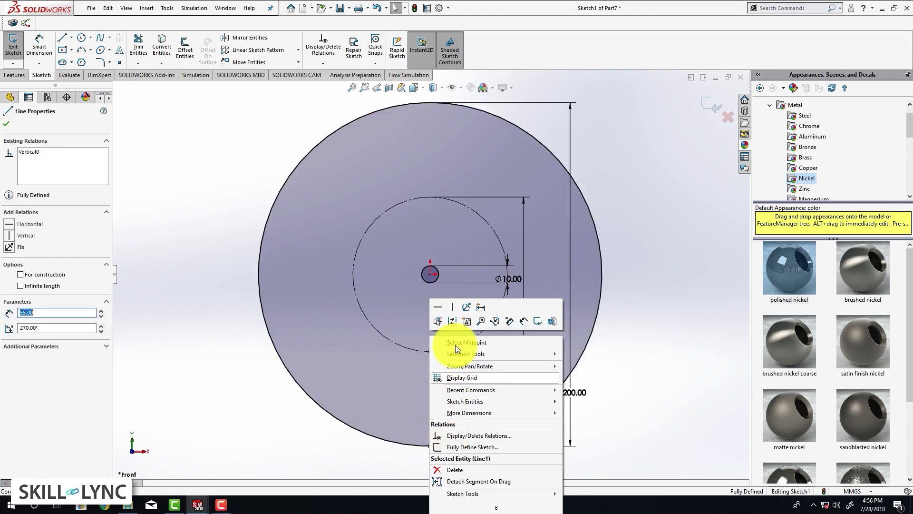
click(453, 316)
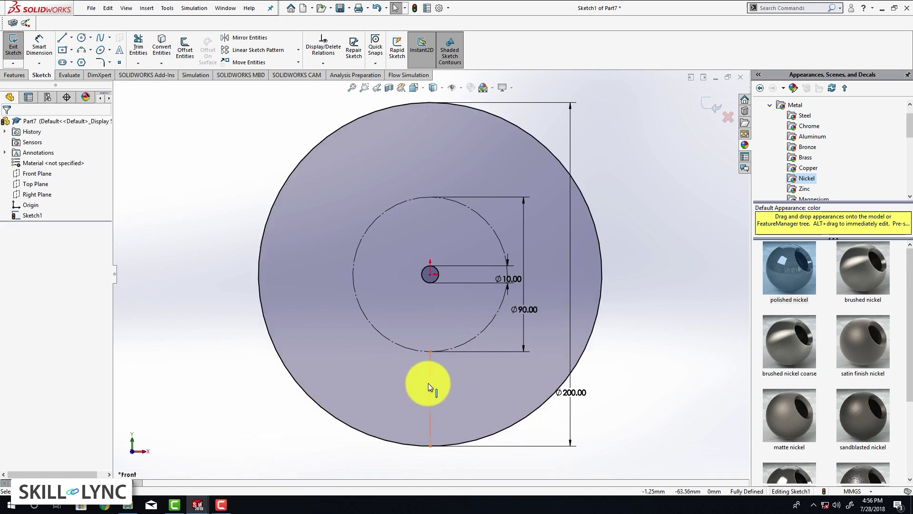
Step: Offset the construction line 5.5 mm bi-directionally with capped ends to form a slot
click(185, 49)
text(5.5)
key(Return)
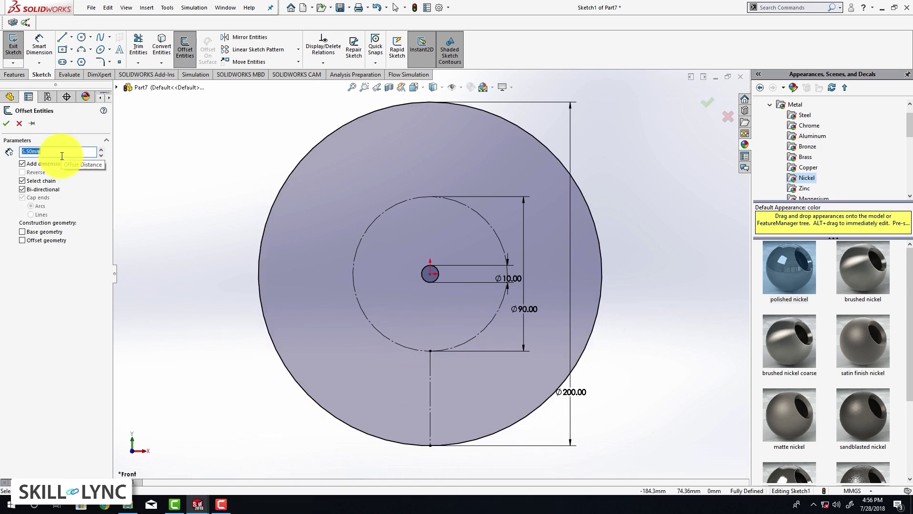
click(431, 385)
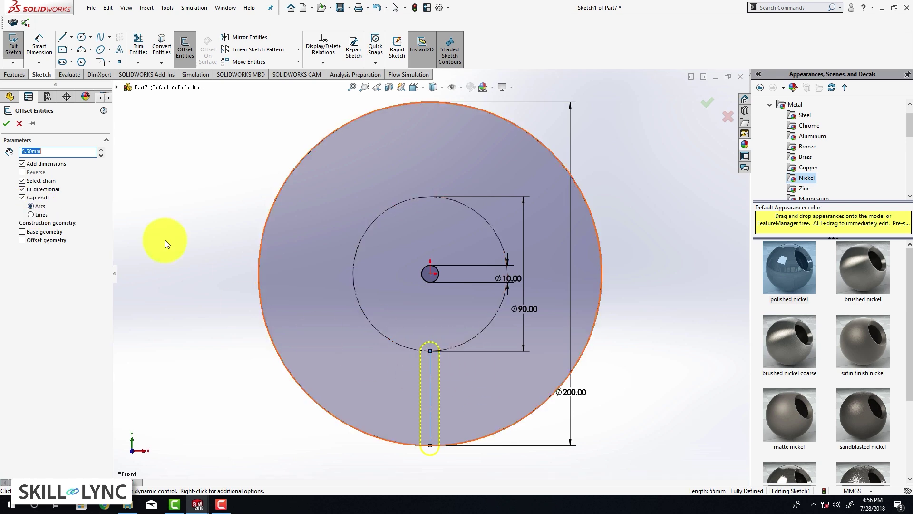
click(6, 123)
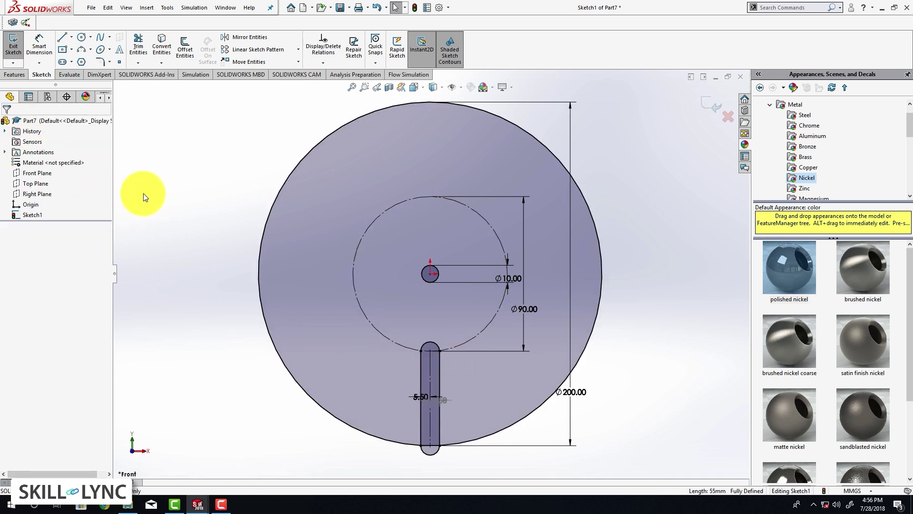
scroll(404, 441, down, 3)
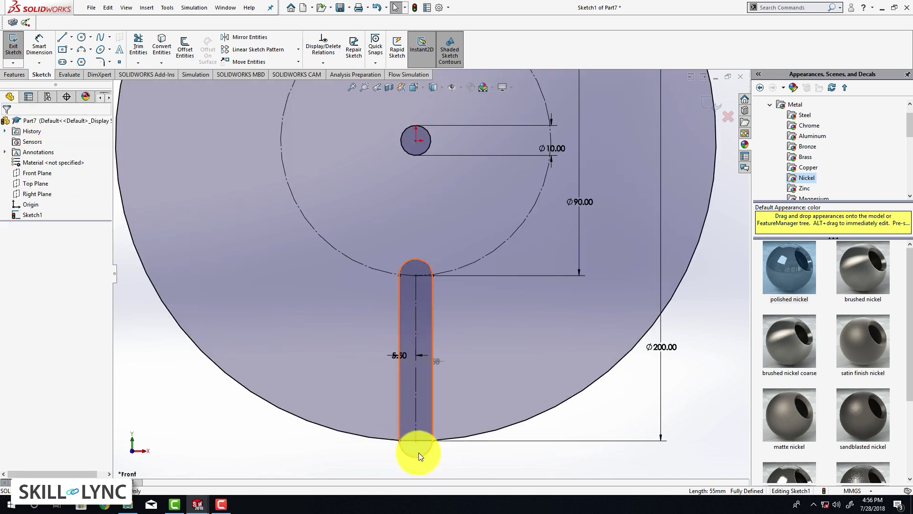
Step: Trim away the slot's bottom cap arc so it opens onto the rim
click(137, 46)
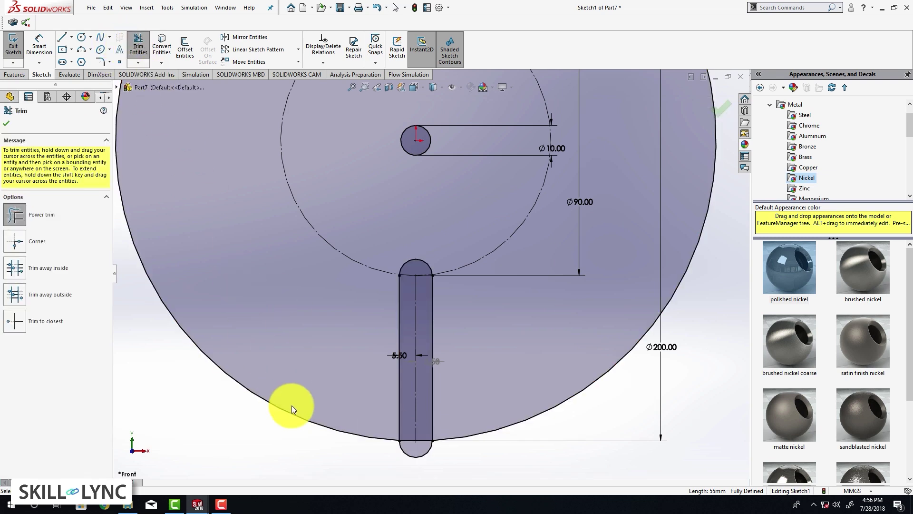
drag(395, 453, 430, 450)
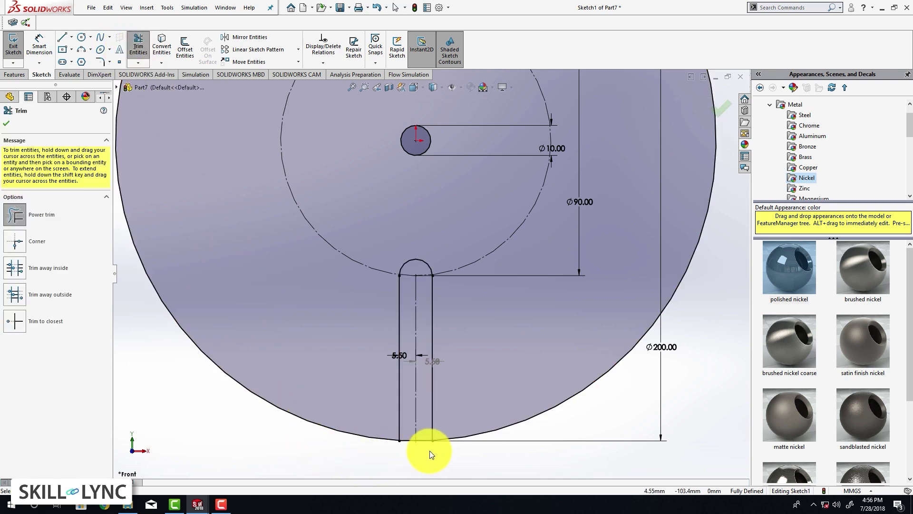
scroll(429, 449, down, 3)
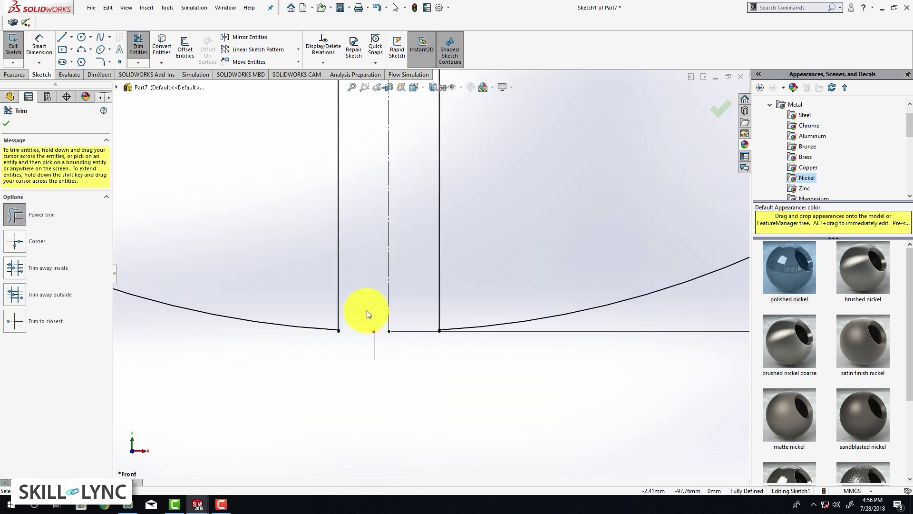
click(6, 123)
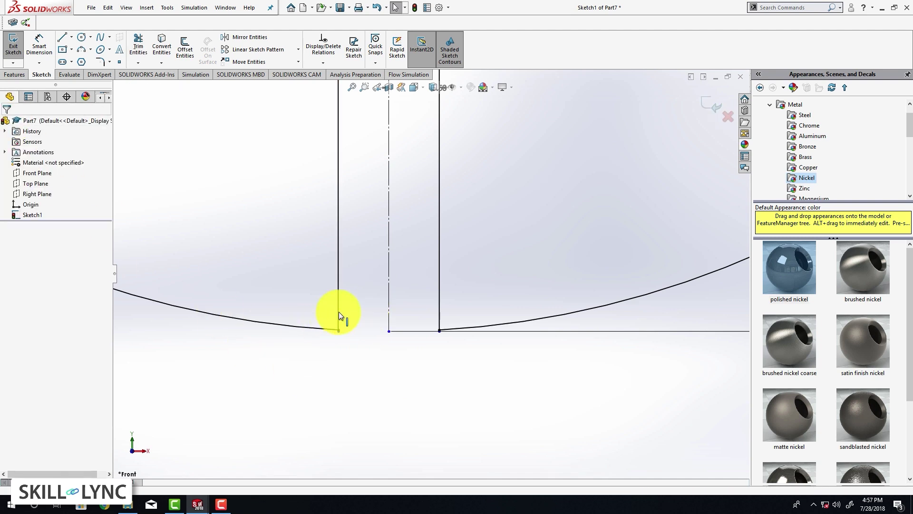
scroll(343, 328, down, 5)
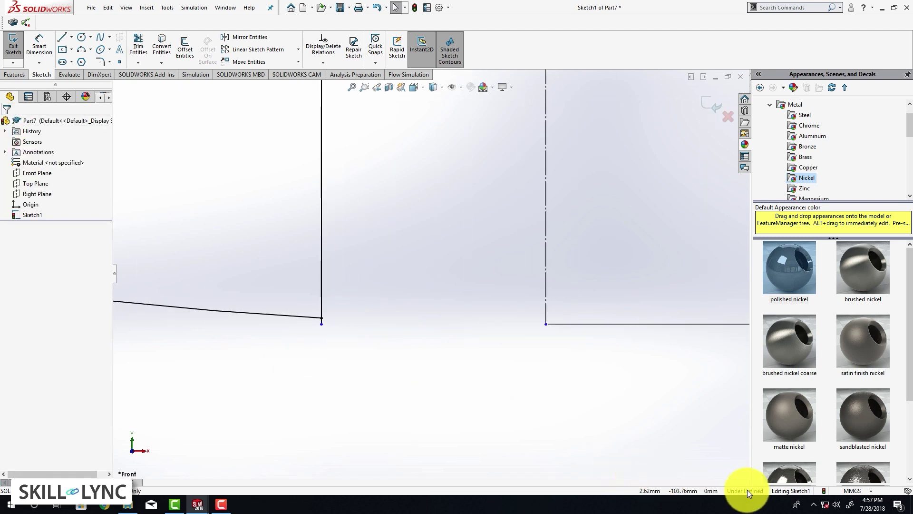
Step: Merge the slot's lower-left corner point with its neighbouring endpoint
click(321, 322)
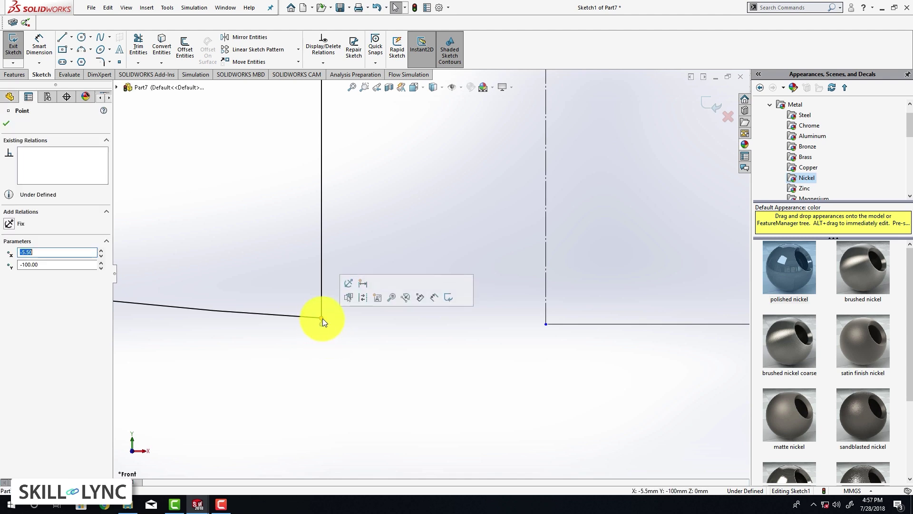
ctrl+click(322, 318)
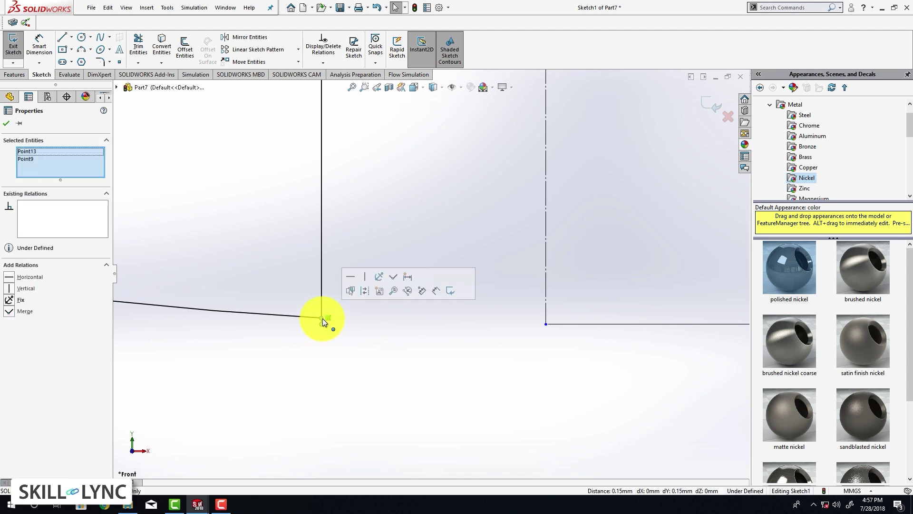
click(392, 278)
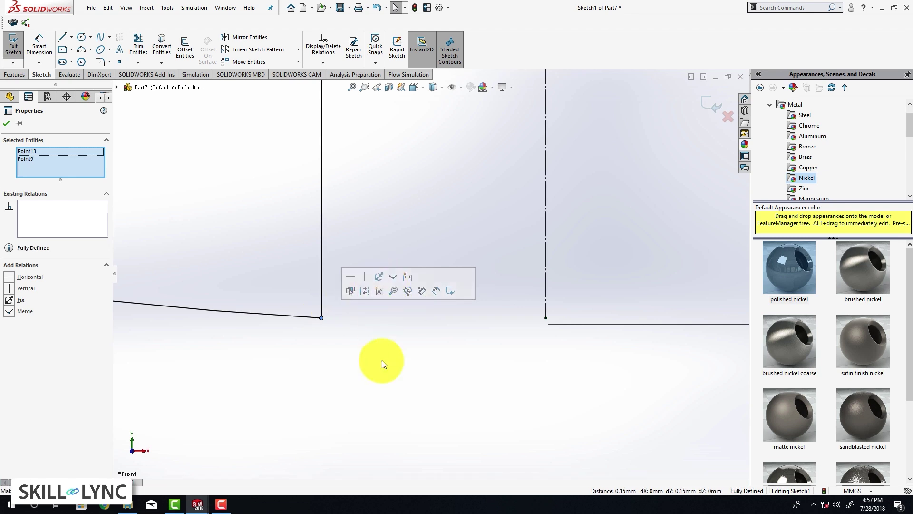
click(6, 123)
scroll(318, 183, up, 5)
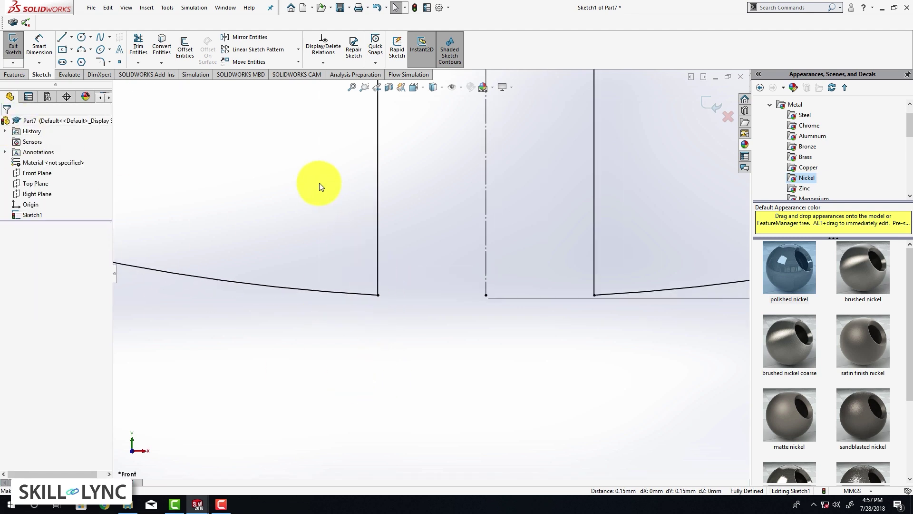
scroll(383, 174, up, 5)
scroll(409, 159, down, 3)
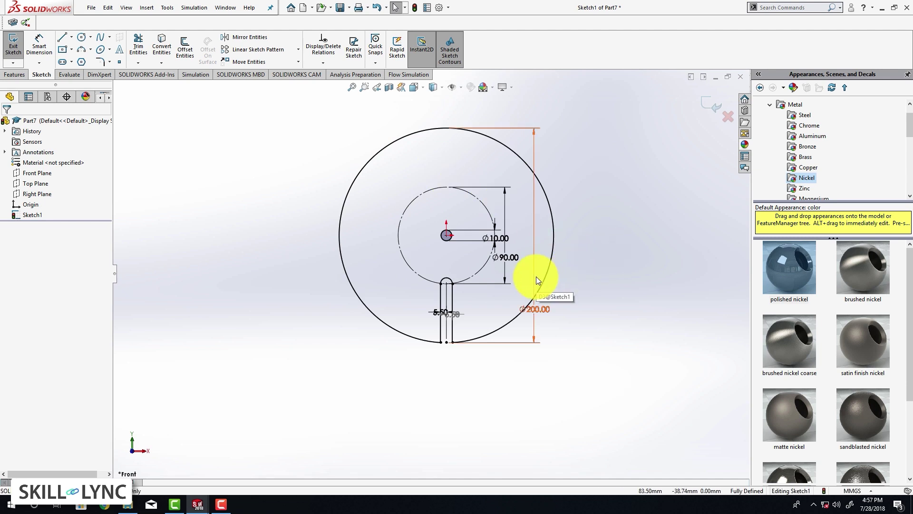
Step: Circular-pattern the slot's two lines and rounded end into 5 equally spaced instances
click(298, 49)
click(299, 72)
scroll(441, 312, down, 4)
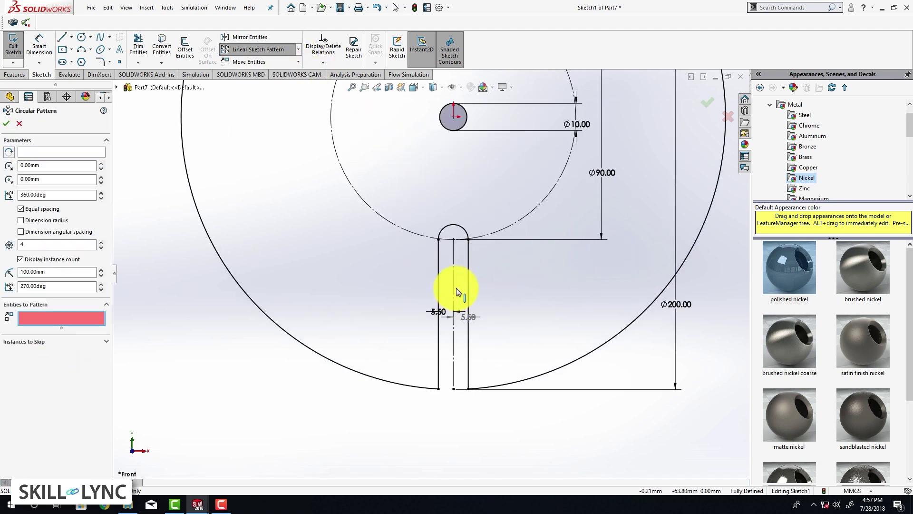
click(468, 286)
click(438, 285)
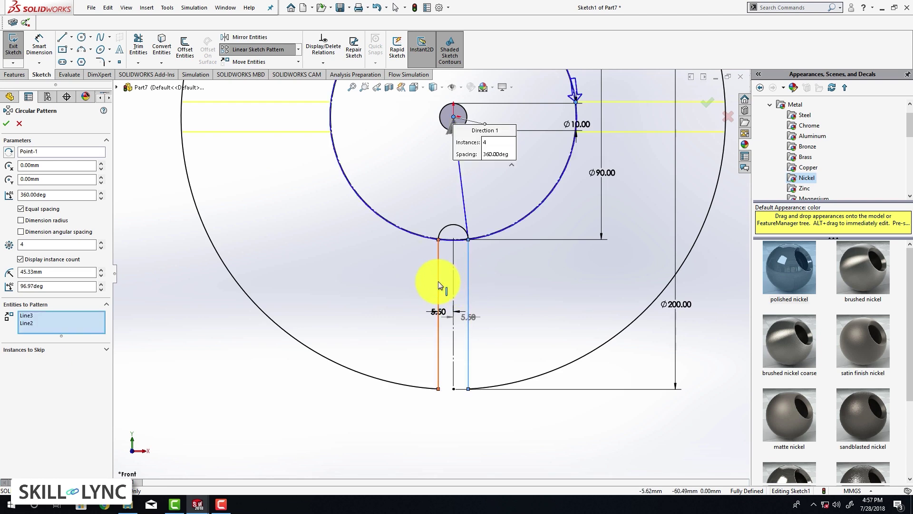
click(446, 234)
scroll(419, 252, up, 3)
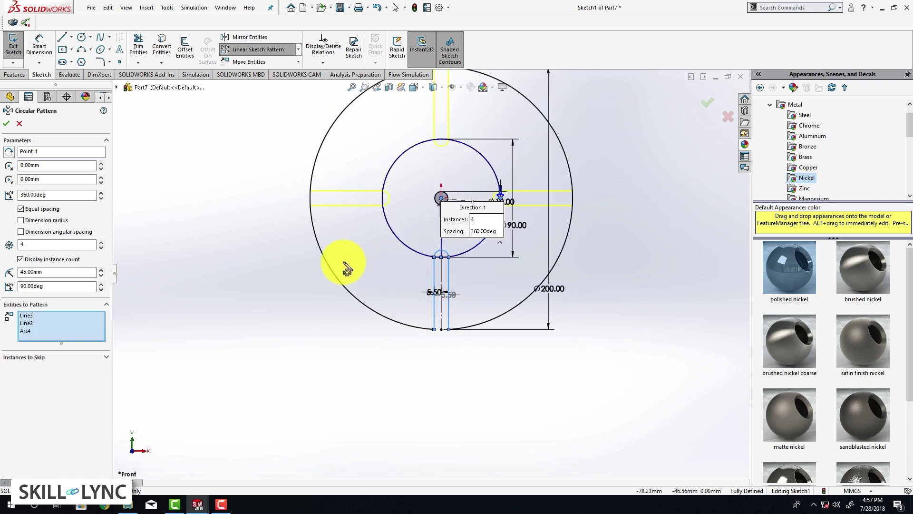
click(101, 242)
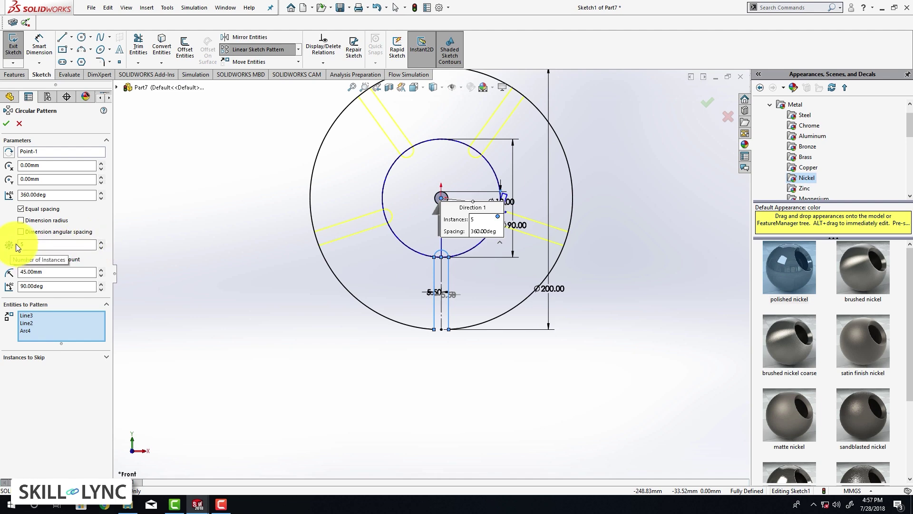
click(6, 123)
scroll(354, 184, up, 2)
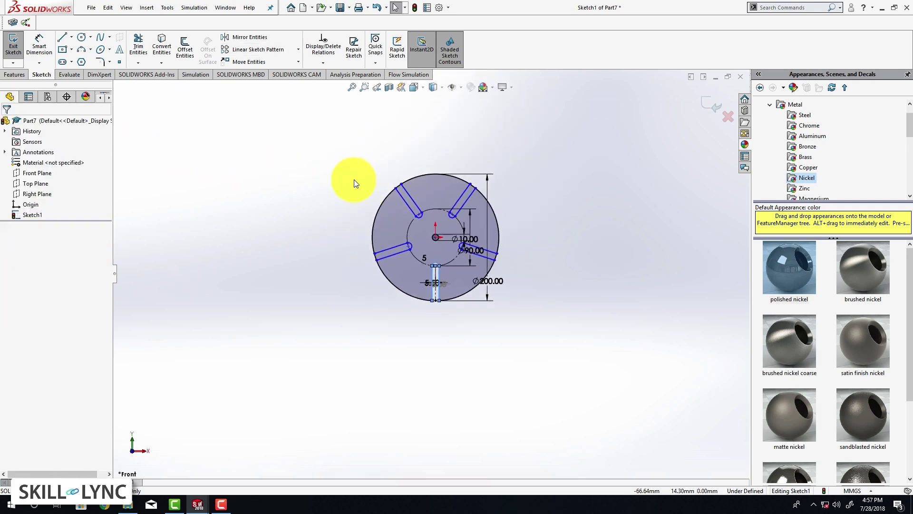
Step: Drag a slot's outer endpoint to lengthen the slots past the outer circle
scroll(428, 219, down, 6)
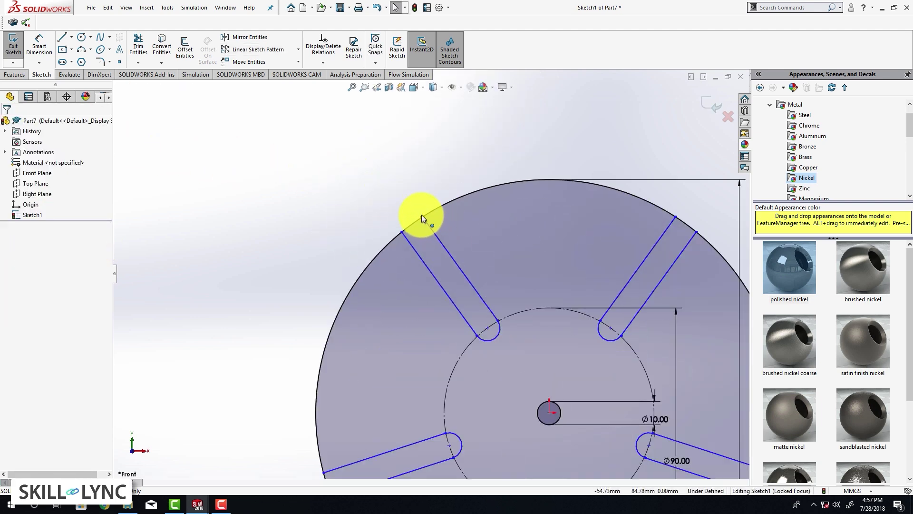
click(421, 215)
scroll(428, 266, up, 3)
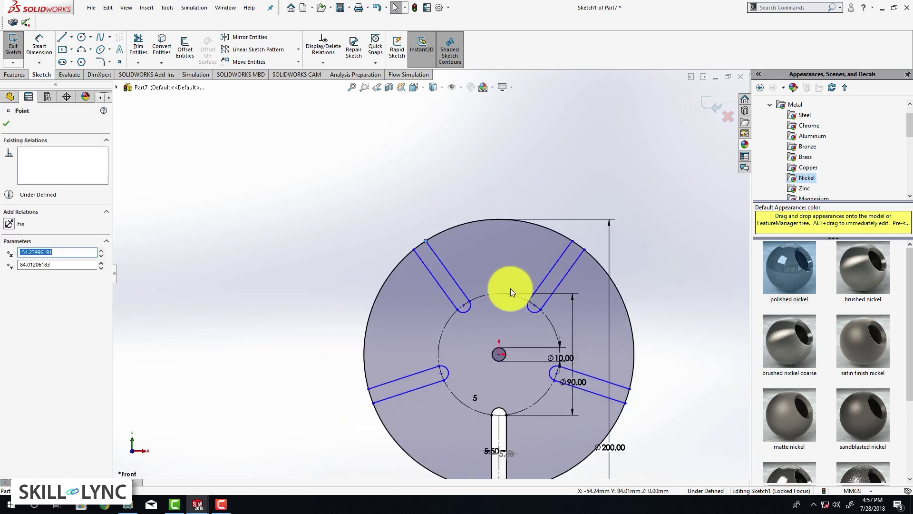
drag(425, 242, 423, 192)
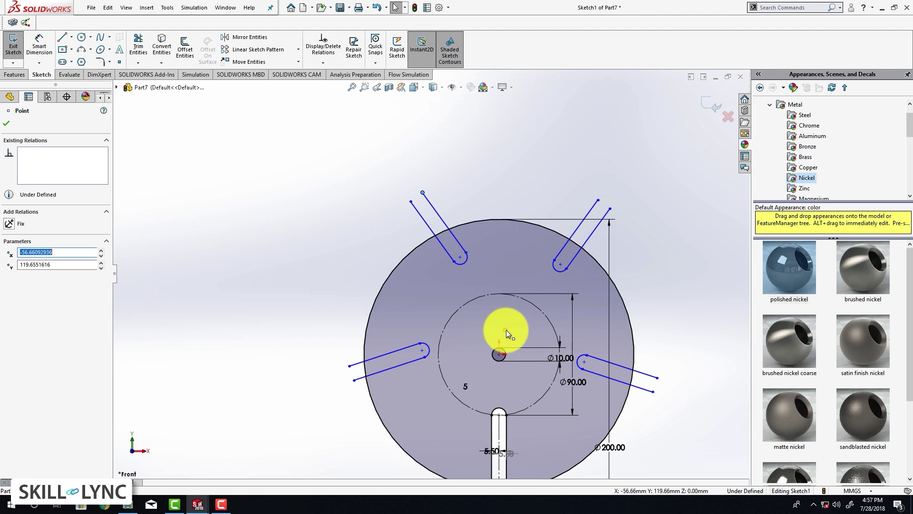
Step: Make the stray sketch point coincident with the origin
click(506, 329)
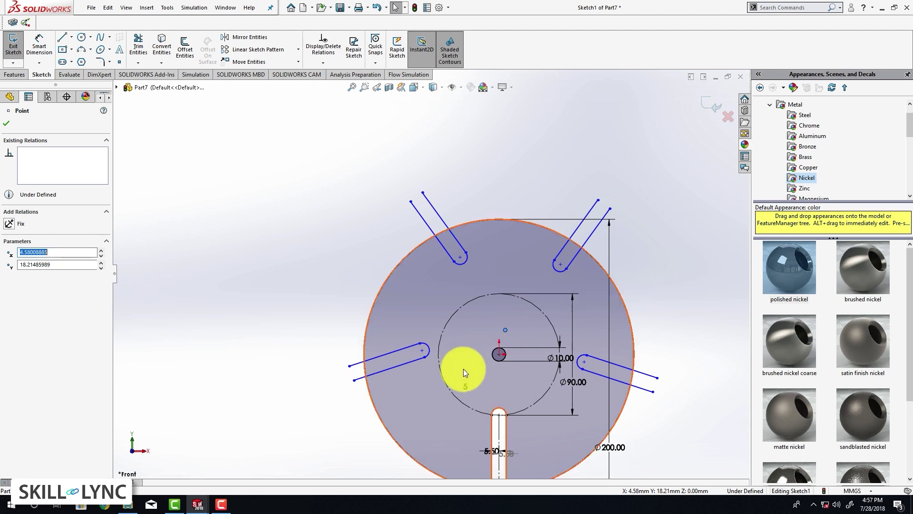
ctrl+click(500, 354)
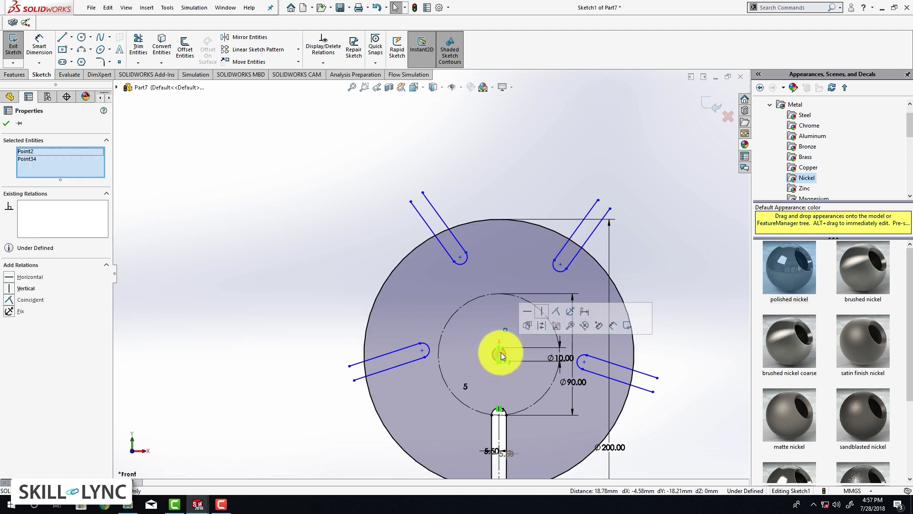
click(556, 313)
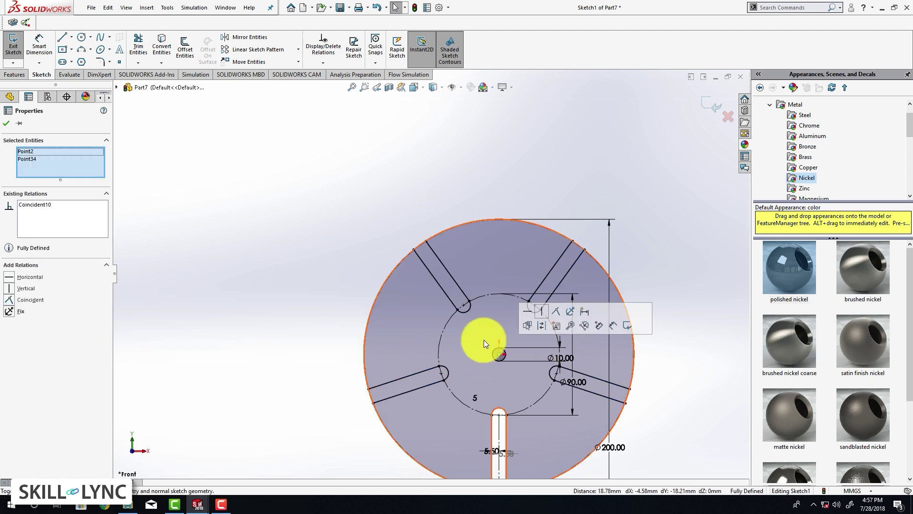
click(7, 123)
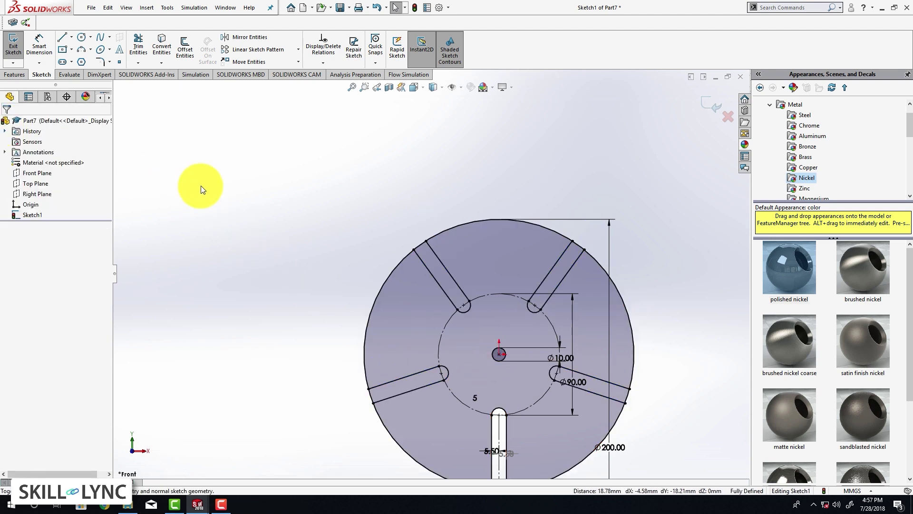
scroll(492, 255, down, 2)
scroll(495, 258, up, 3)
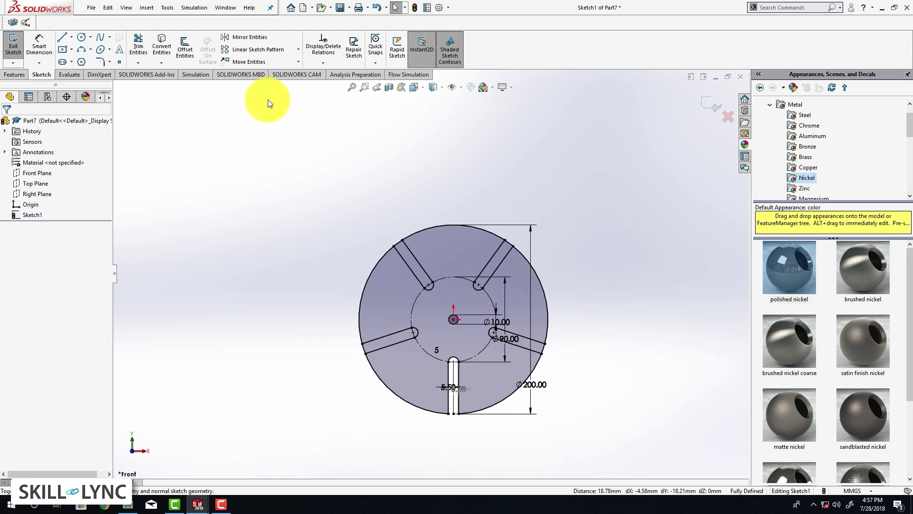
click(139, 46)
scroll(432, 213, down, 3)
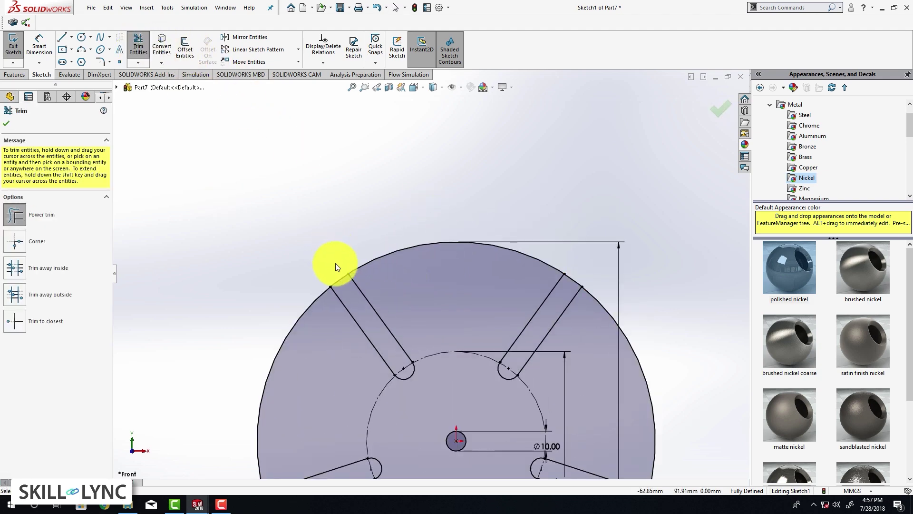
Step: Power-trim the outer arcs across the top-left, top-right, right and left slot mouths
drag(336, 261, 346, 281)
drag(582, 272, 563, 285)
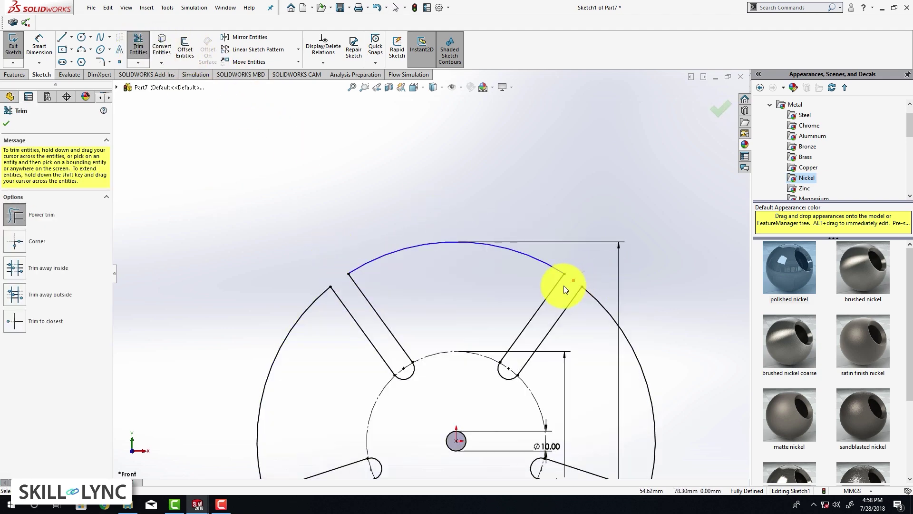
scroll(553, 390, up, 3)
scroll(484, 304, down, 3)
drag(443, 280, 428, 284)
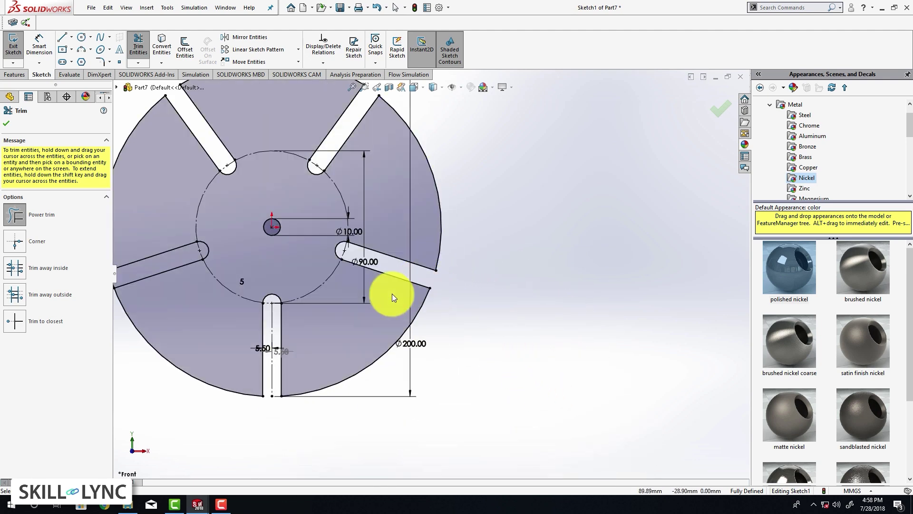
scroll(278, 276, up, 3)
scroll(277, 277, down, 3)
drag(312, 277, 319, 272)
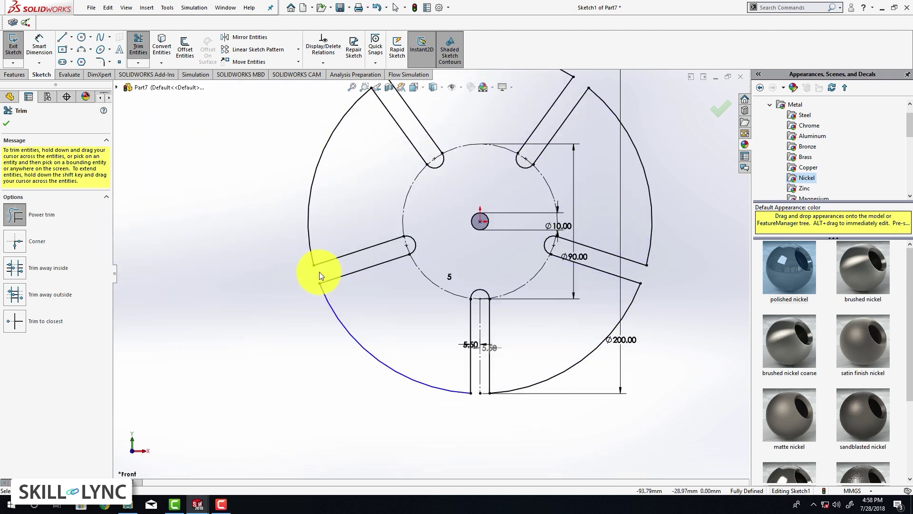
scroll(194, 249, up, 3)
click(7, 125)
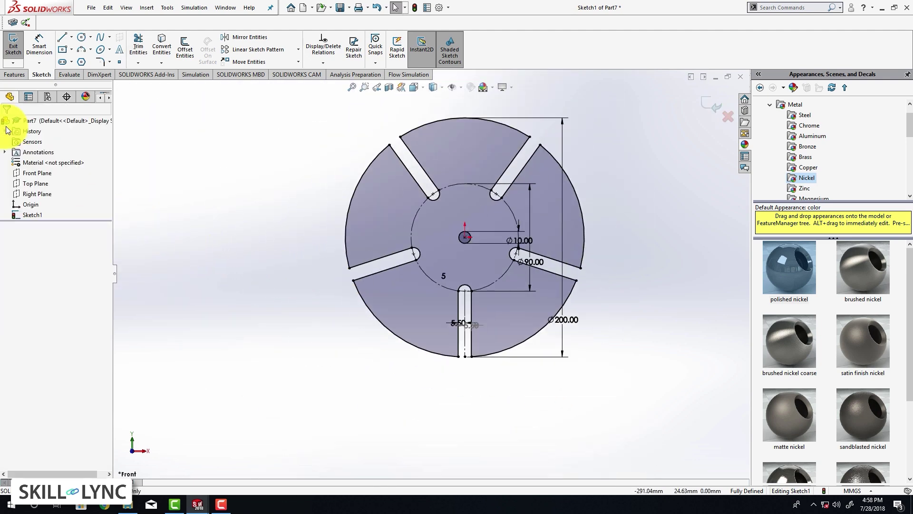
scroll(443, 187, down, 2)
Step: Undo the last change, then draw a construction line along the left slot
key(ctrl+z)
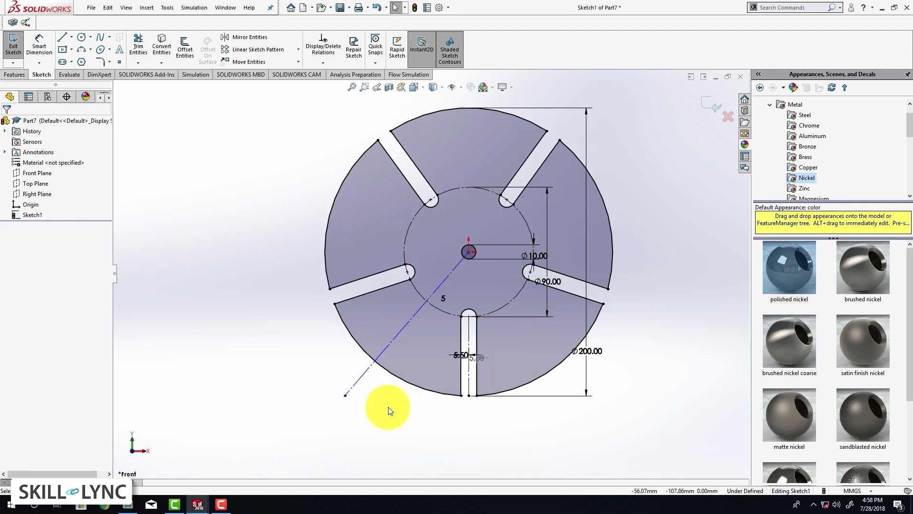
click(62, 38)
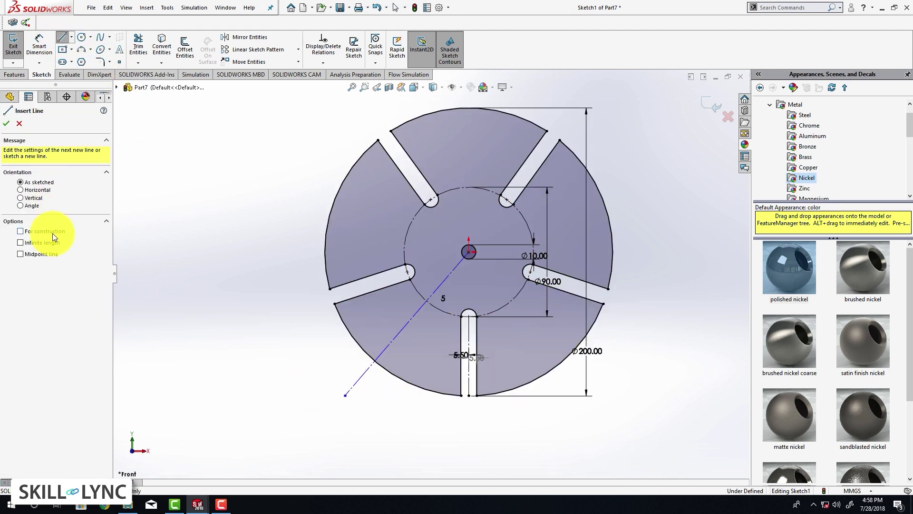
click(20, 231)
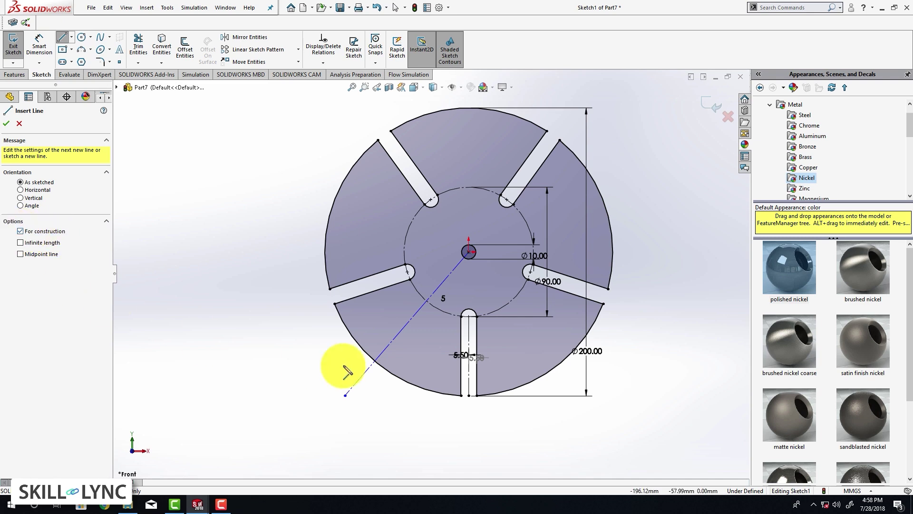
click(407, 273)
click(335, 296)
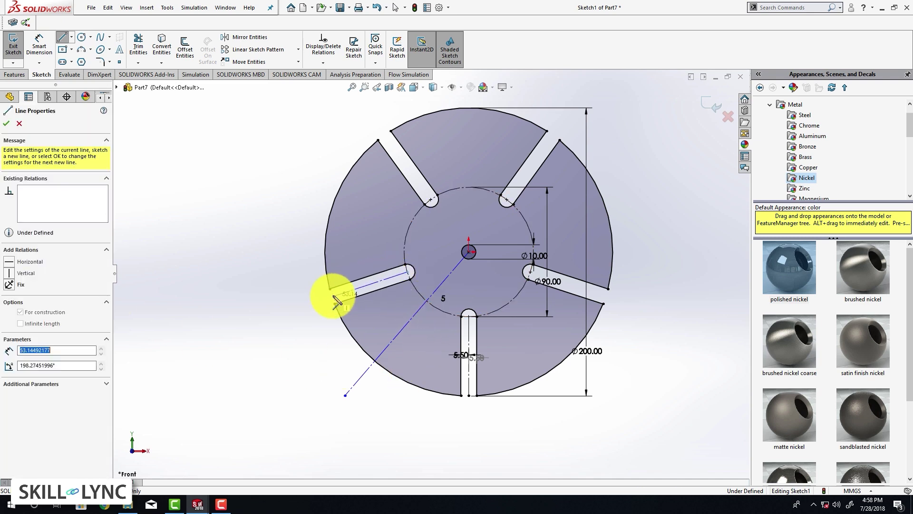
key(Escape)
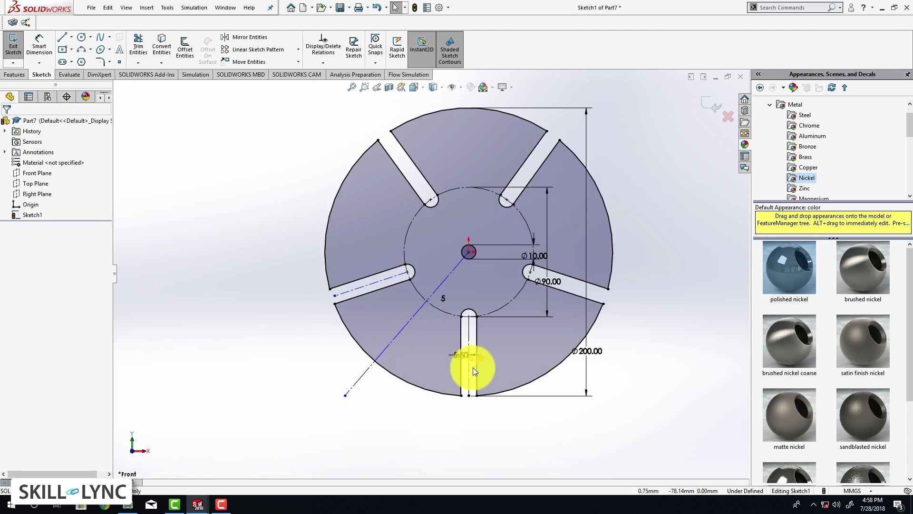
Step: Add two 36° angle dimensions between the vertical centreline, diagonal line and left slot centreline
right_drag(424, 362, 423, 415)
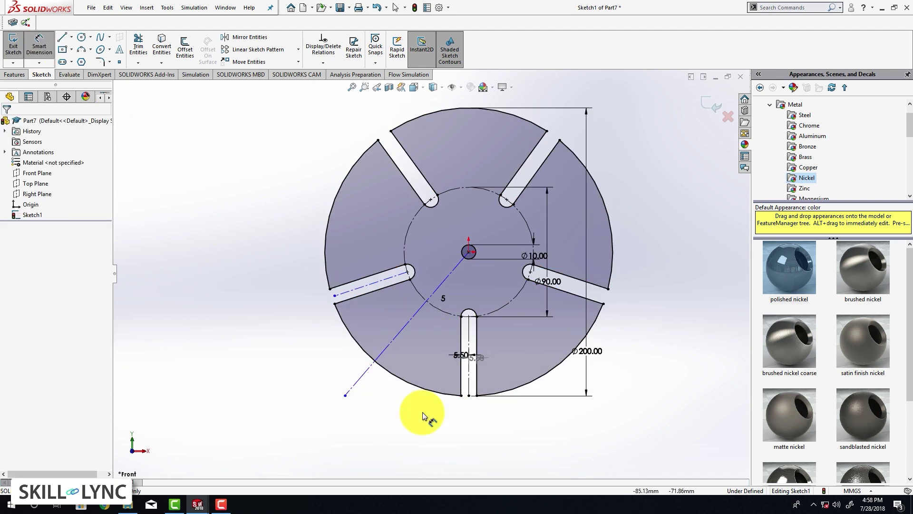
click(469, 387)
click(398, 336)
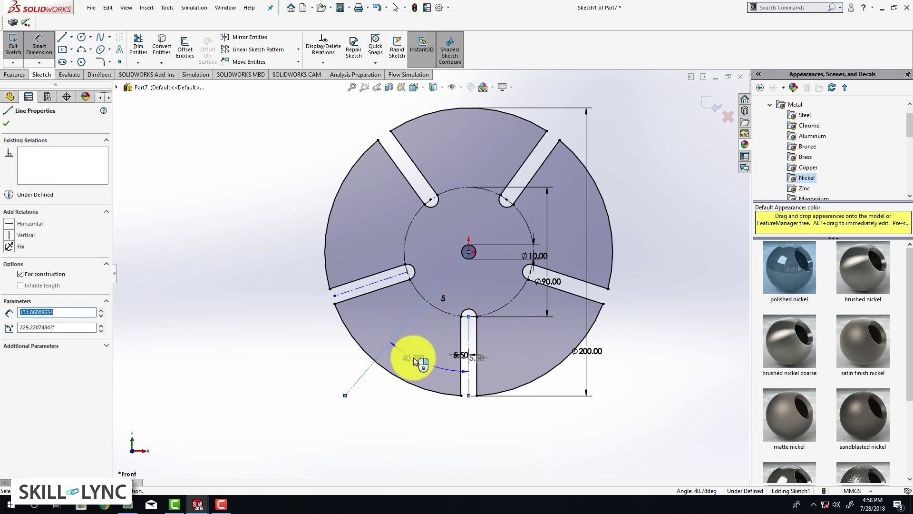
click(417, 361)
text(2)
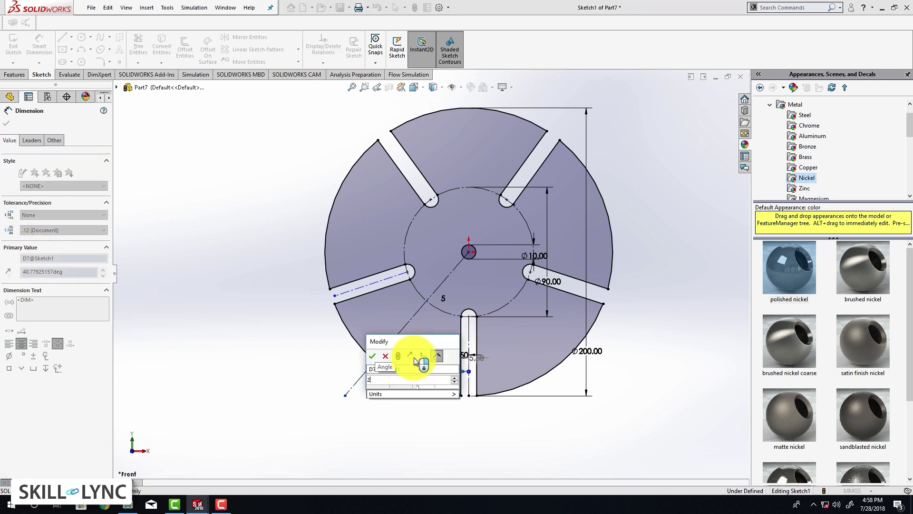
text(6)
key(Return)
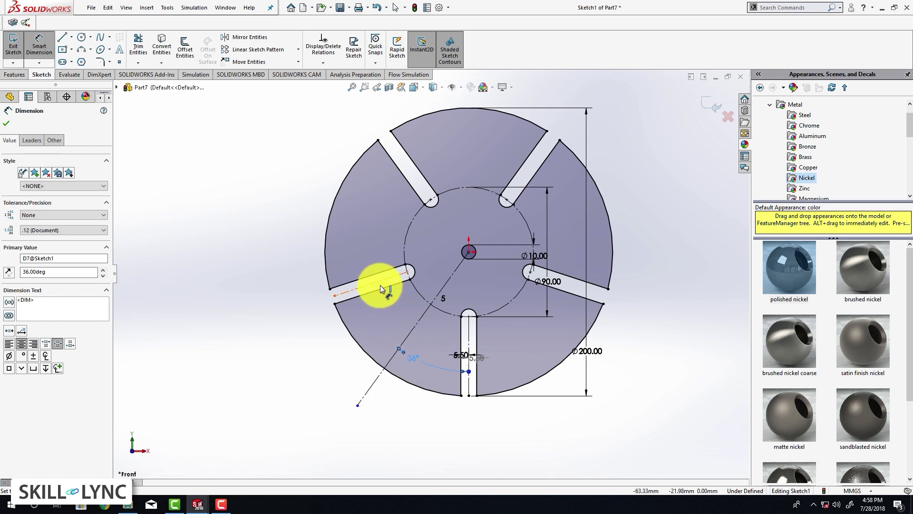
click(418, 321)
click(386, 280)
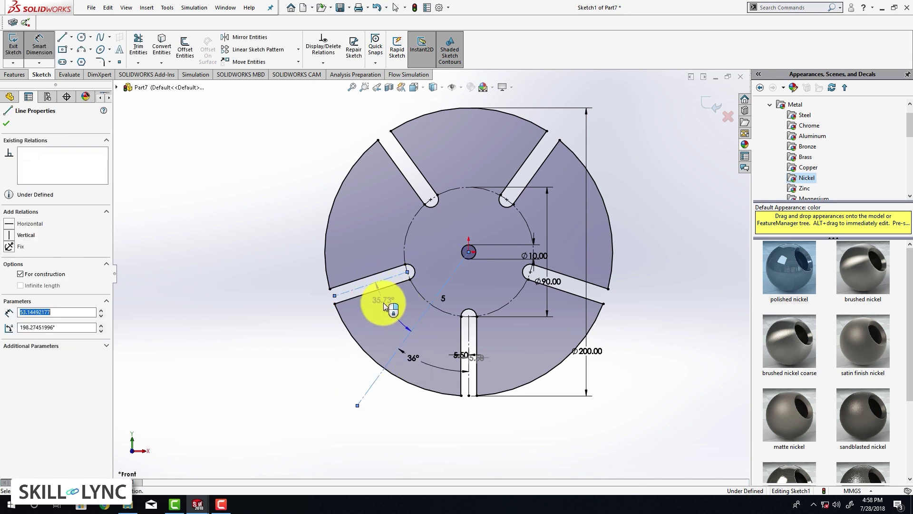
click(385, 315)
text(36)
key(Return)
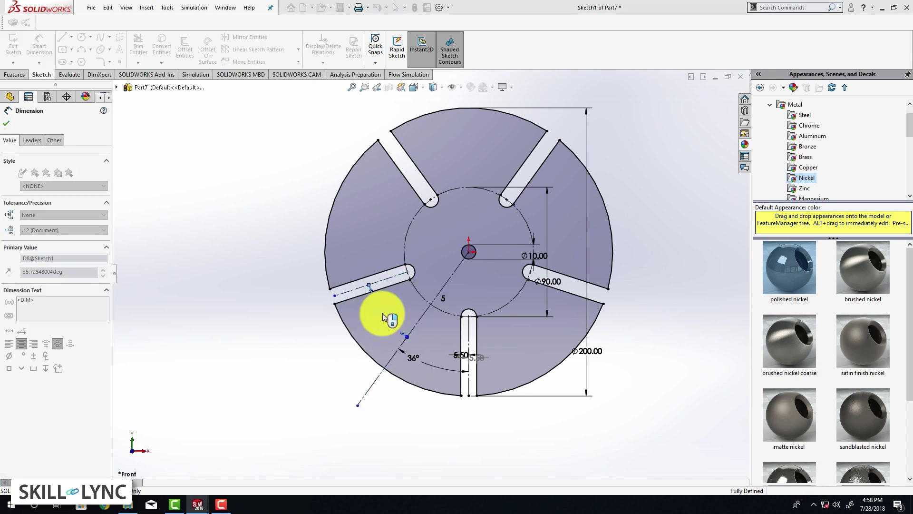
key(Escape)
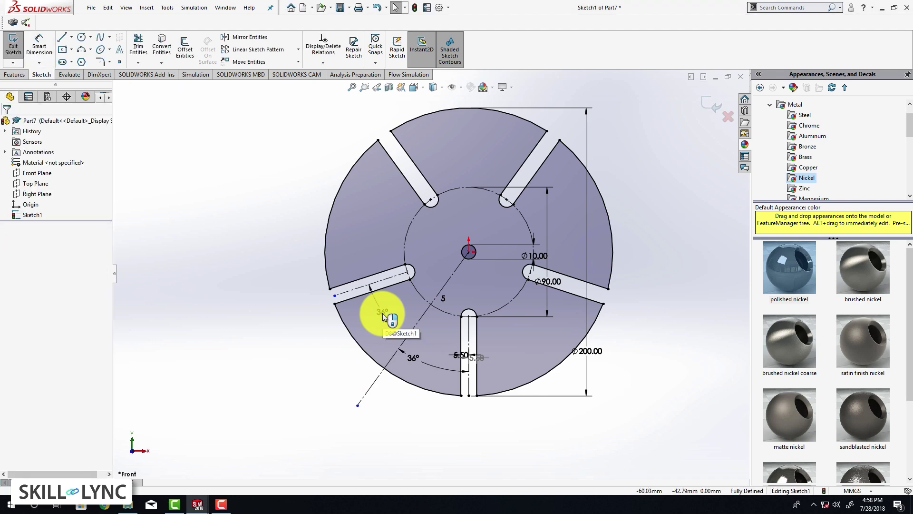
Step: Select the left and bottom slot centrelines to check them, then clear the selection
click(386, 282)
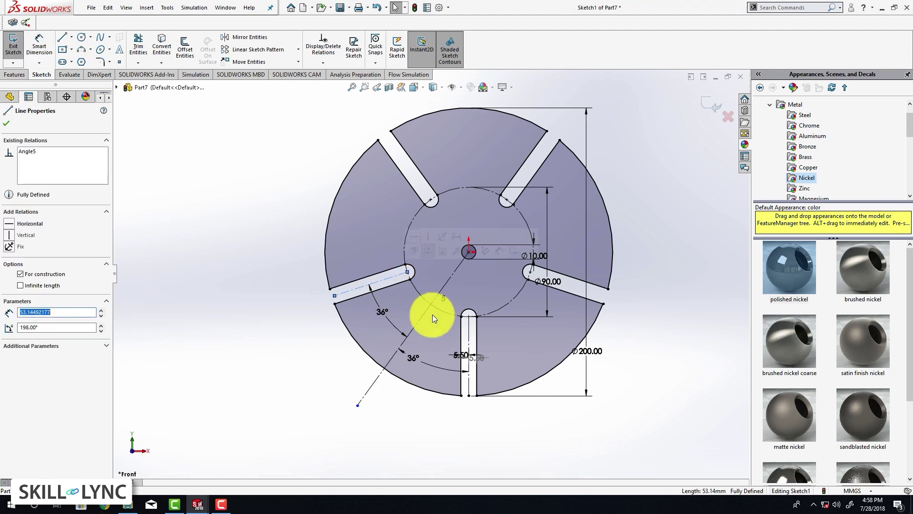
click(412, 436)
click(468, 338)
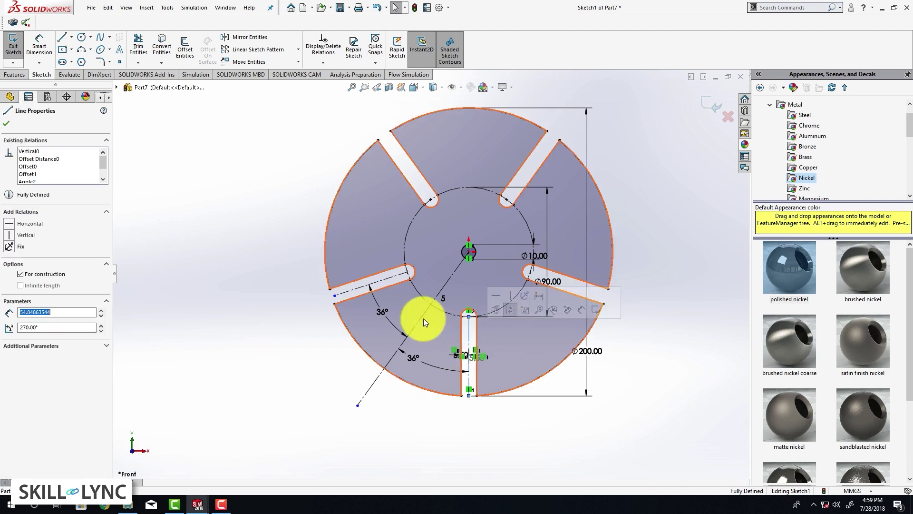
click(391, 277)
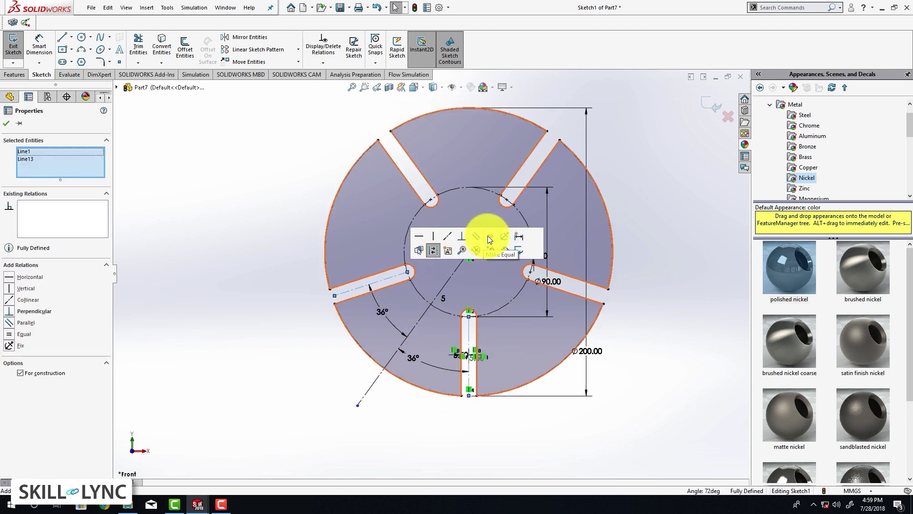
key(Escape)
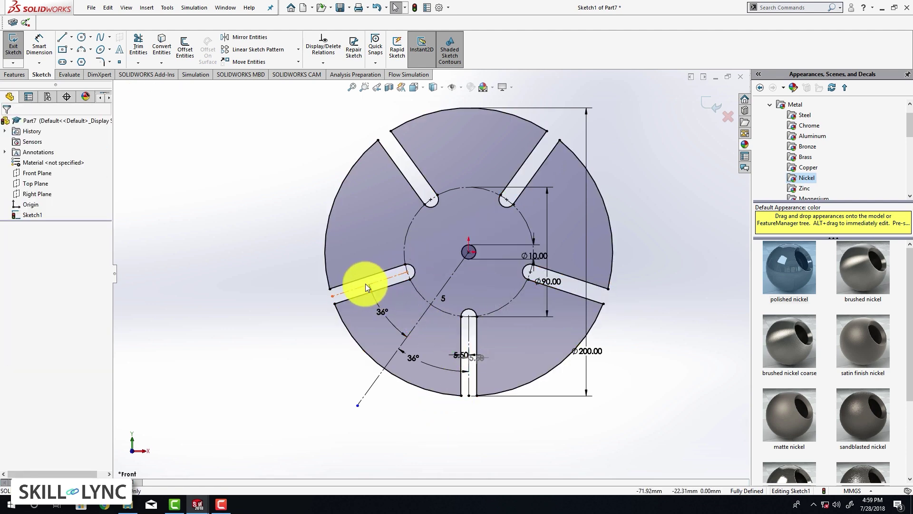
Step: Draw a three-point perimeter circle at the lower left and convert the large circle to construction geometry
click(82, 38)
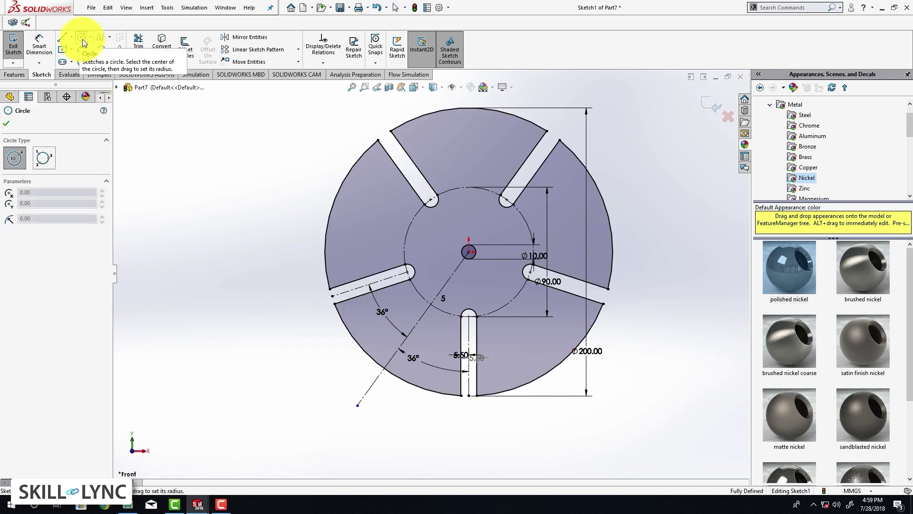
click(44, 159)
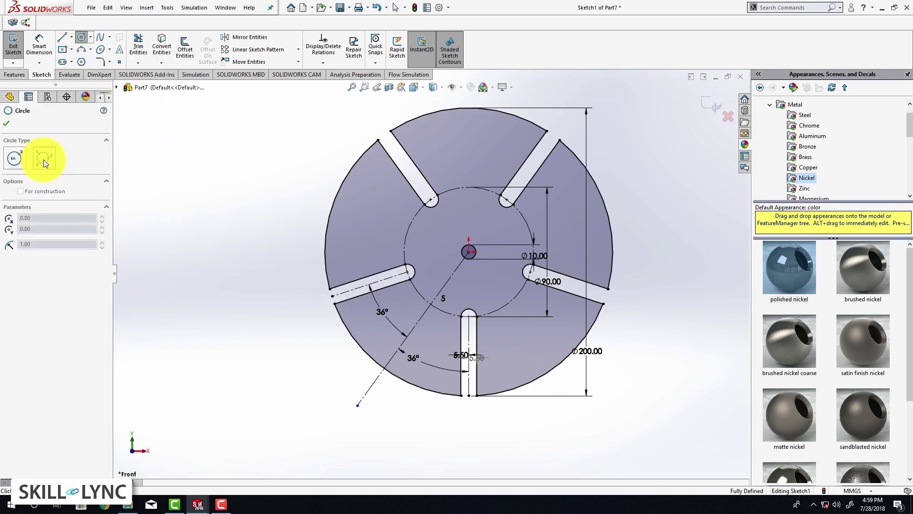
click(469, 395)
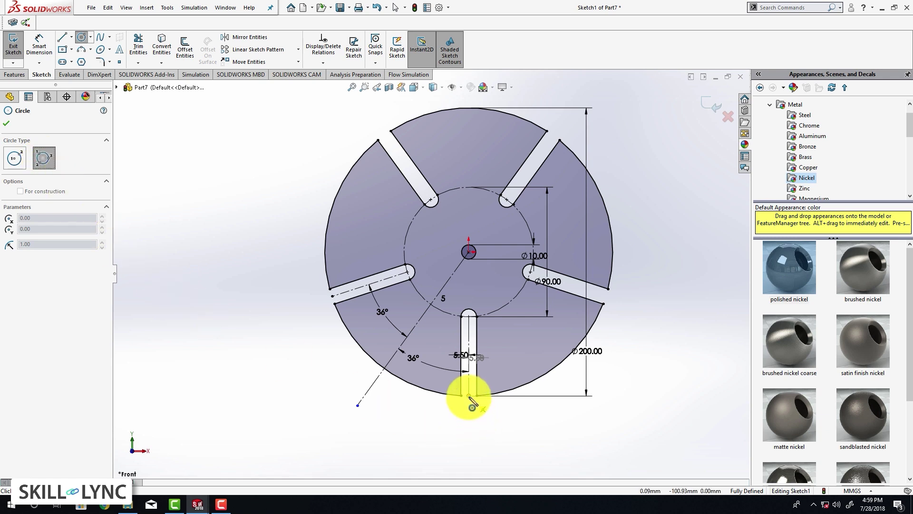
click(329, 297)
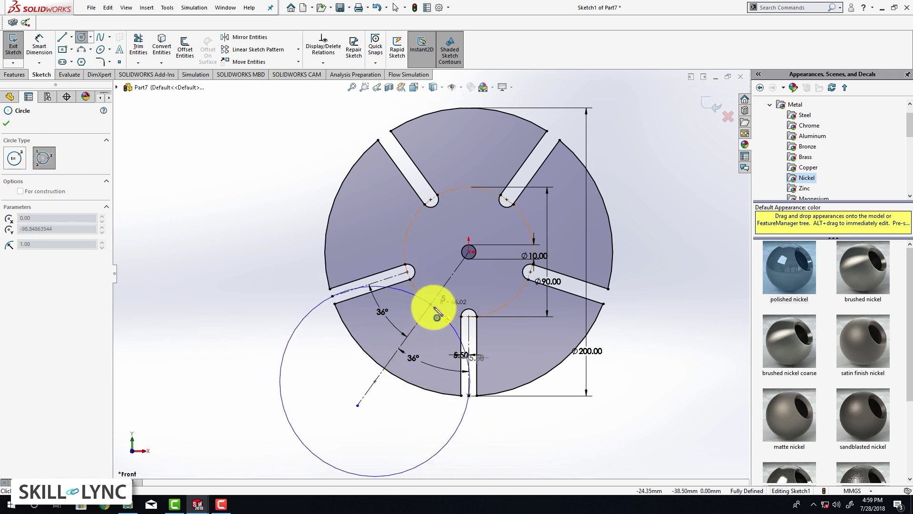
click(434, 311)
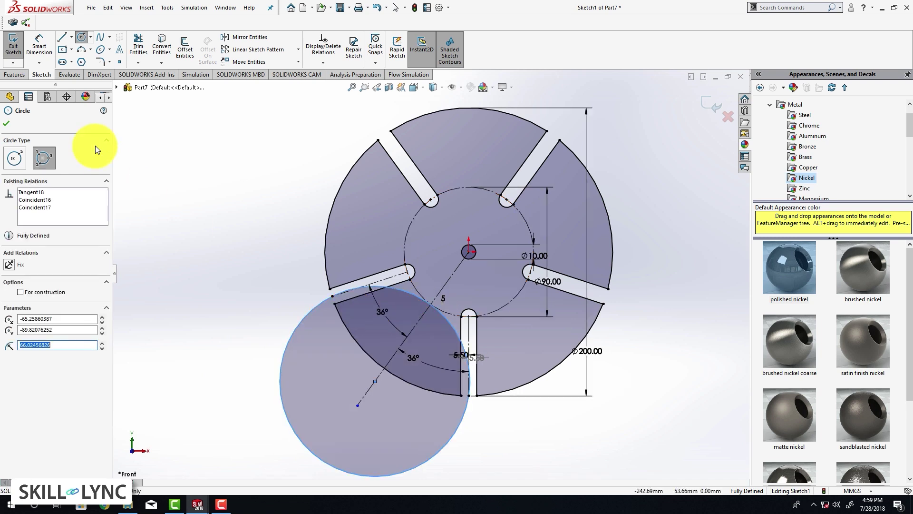
click(7, 124)
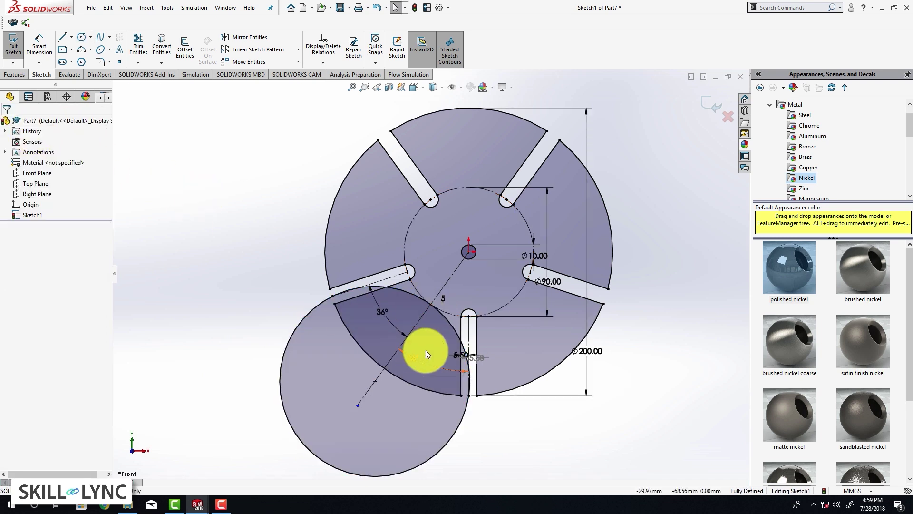
right_click(294, 327)
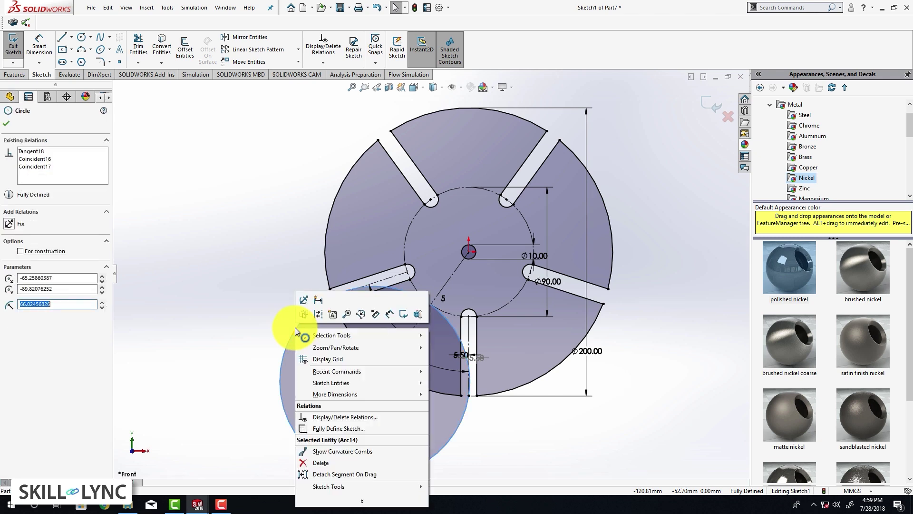
click(320, 312)
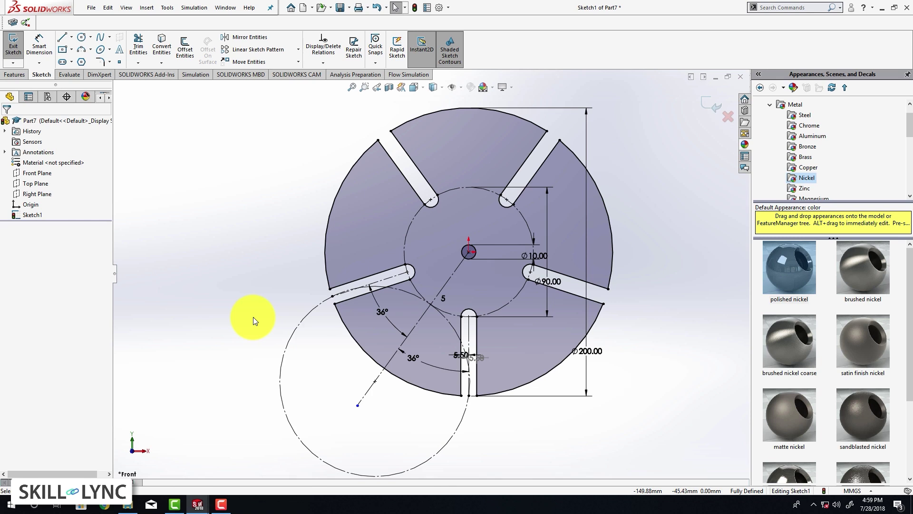
Step: Add a circle centred on the construction circle's centre and dimension it to Ø106 mm
click(84, 39)
click(375, 381)
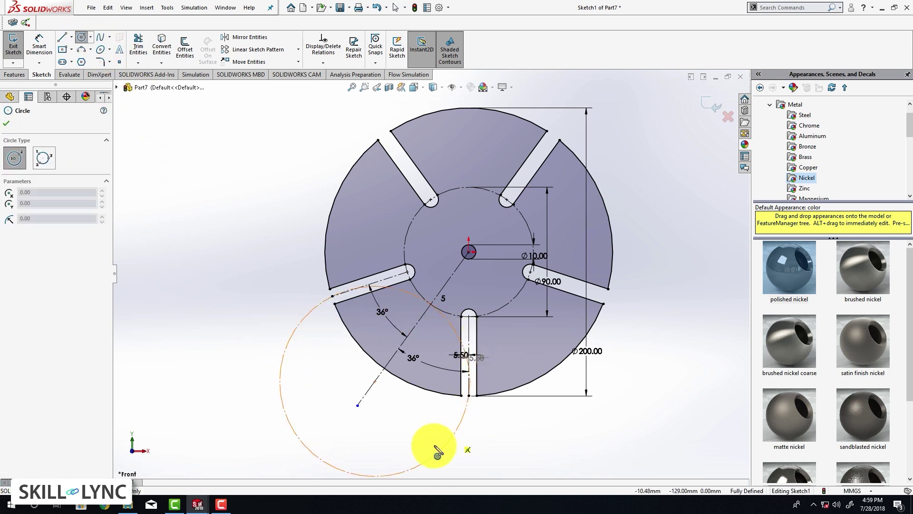
click(409, 454)
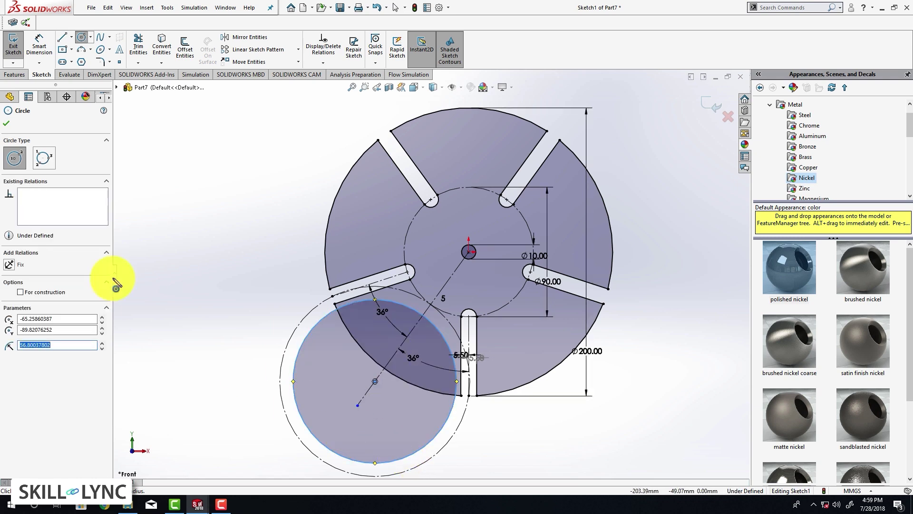
click(6, 123)
click(52, 56)
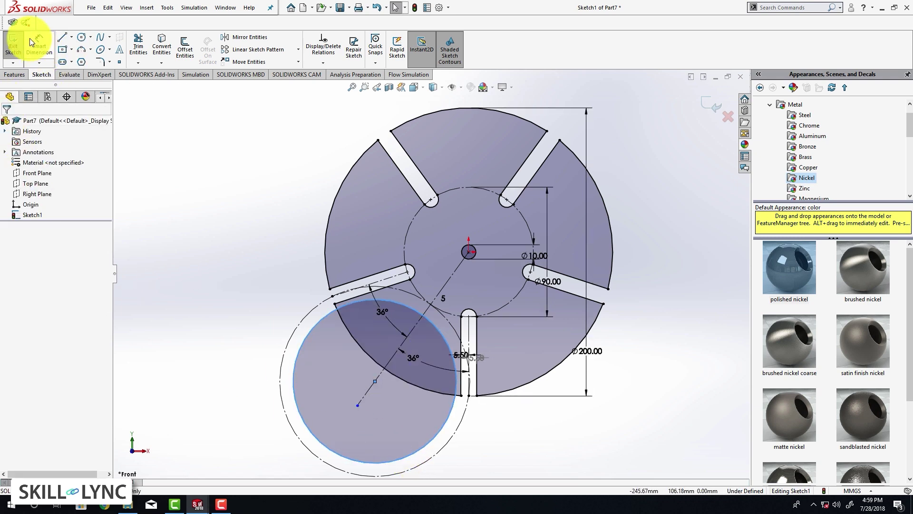
click(324, 313)
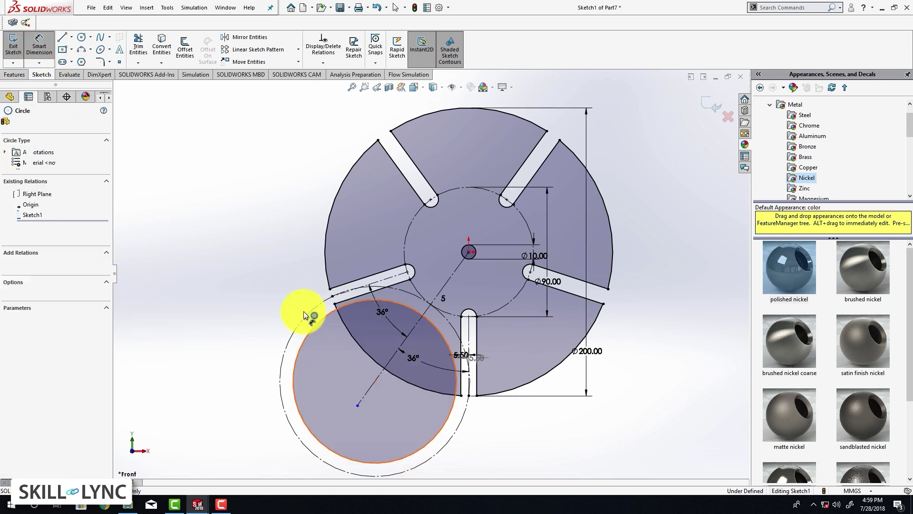
click(241, 298)
text(106mm)
key(Return)
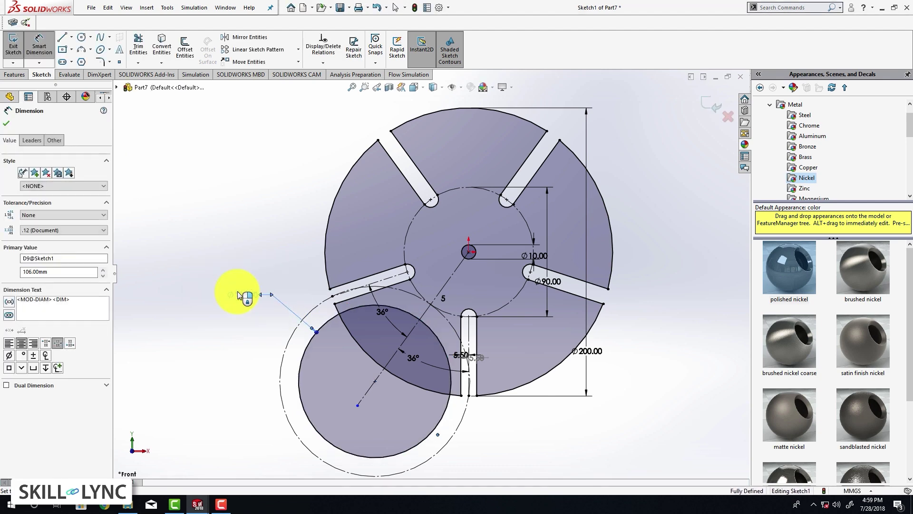
key(Escape)
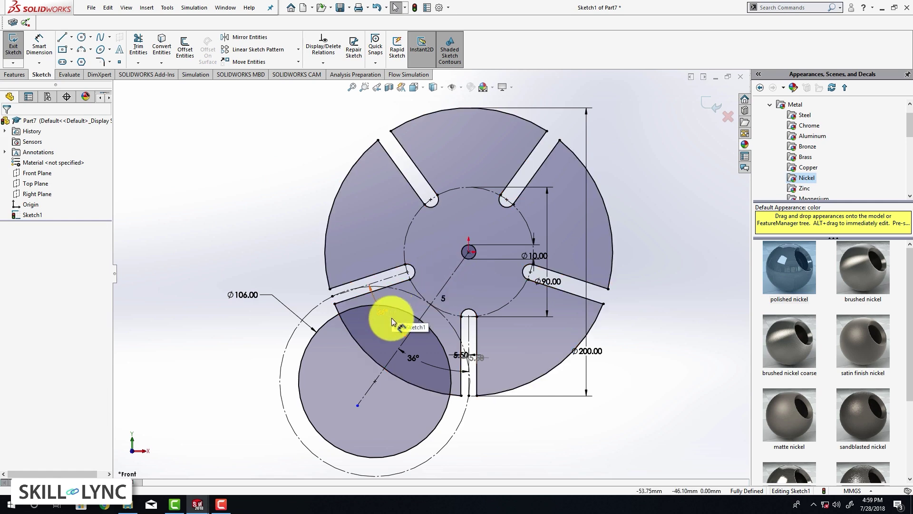
Step: Power-trim the overlapping Ø106 circle and disc outline to leave a concave arc notch
click(138, 46)
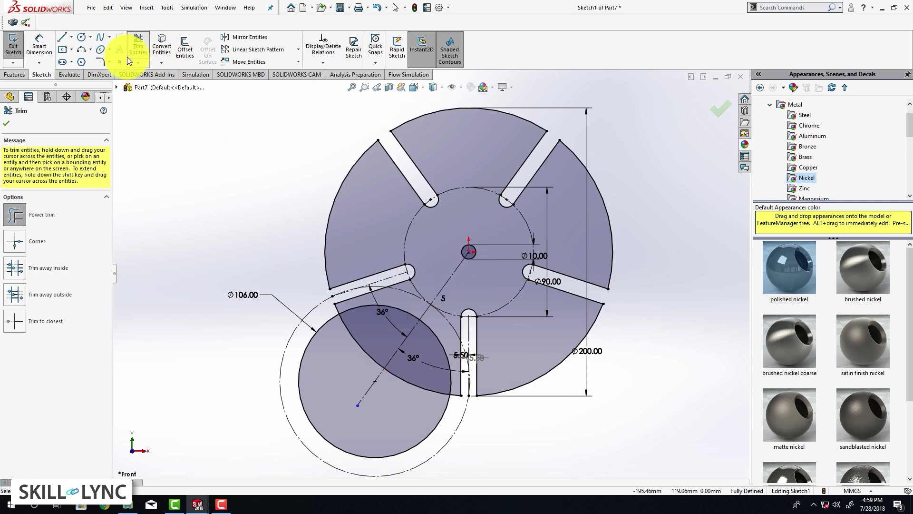
click(12, 218)
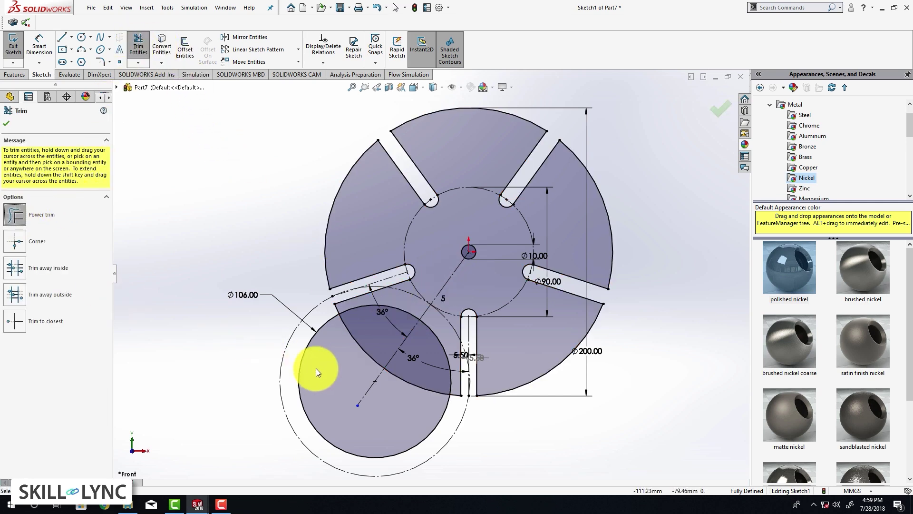
scroll(316, 368, down, 2)
mouse_move(282, 373)
mouse_down()
mouse_move(341, 361)
mouse_move(378, 323)
mouse_up()
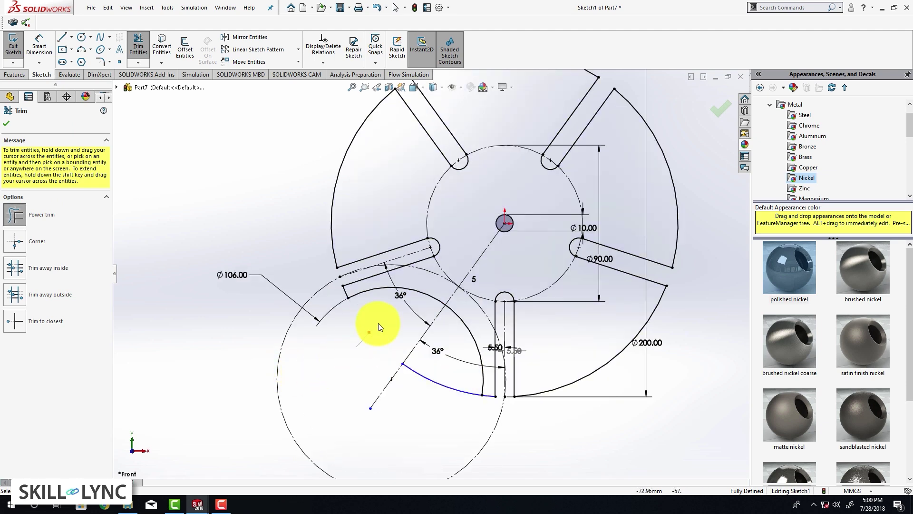
click(6, 123)
key(f)
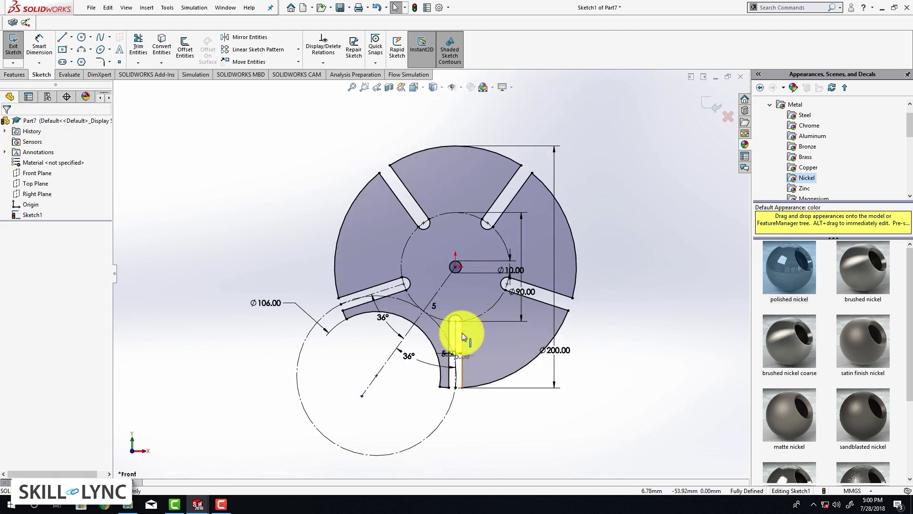
click(429, 339)
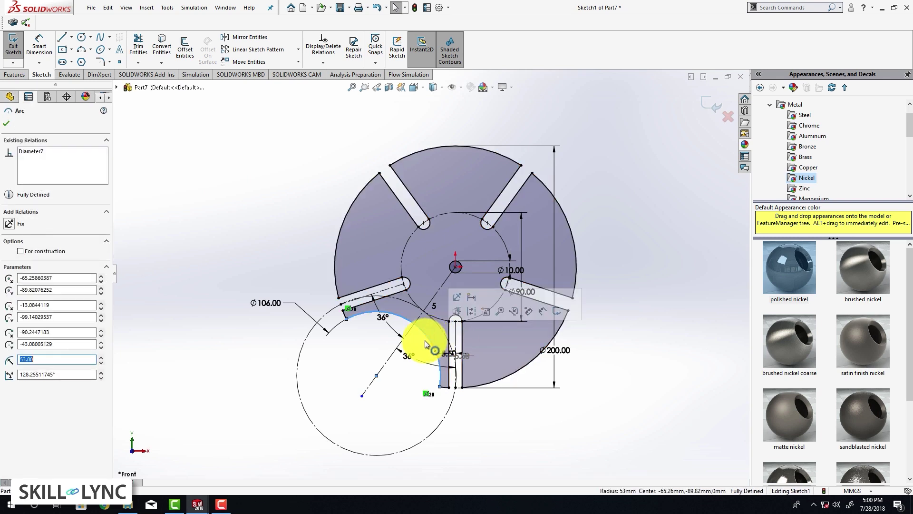
click(298, 49)
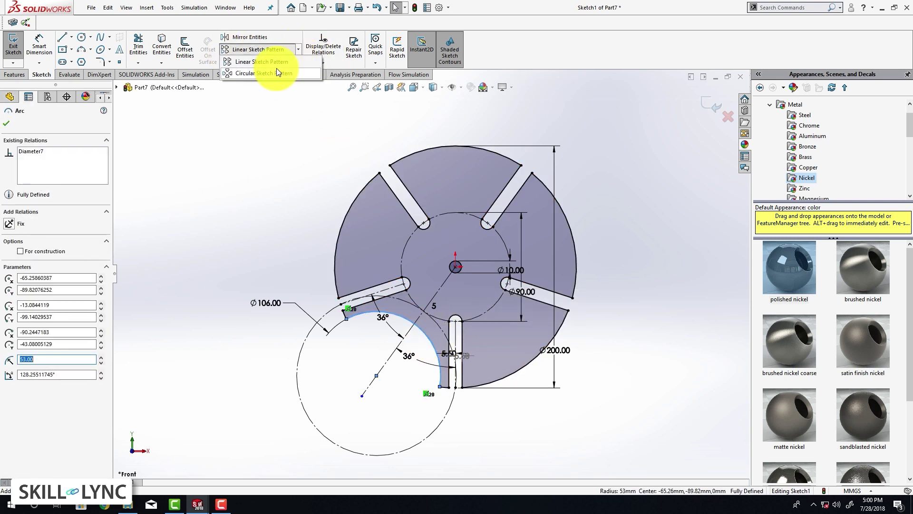
Step: Circular-pattern the concave arc with 5 instances spaced evenly over 360°
click(276, 68)
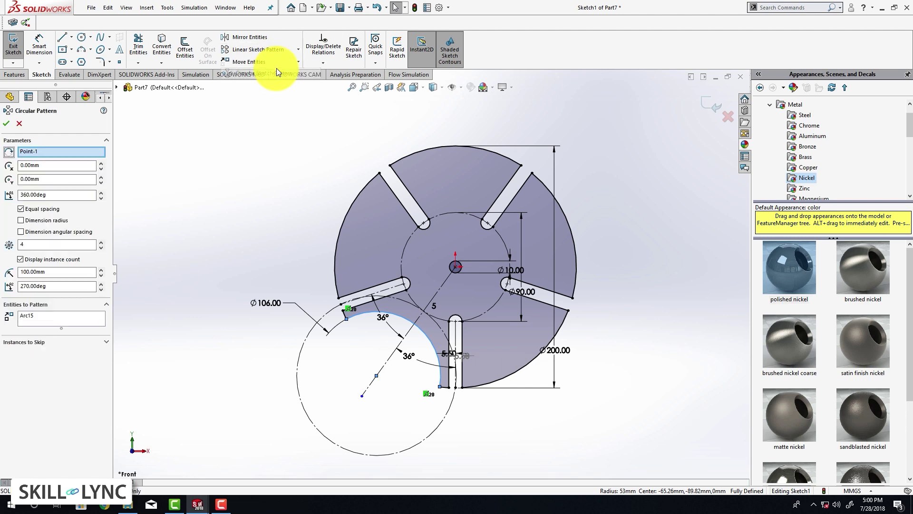
click(68, 319)
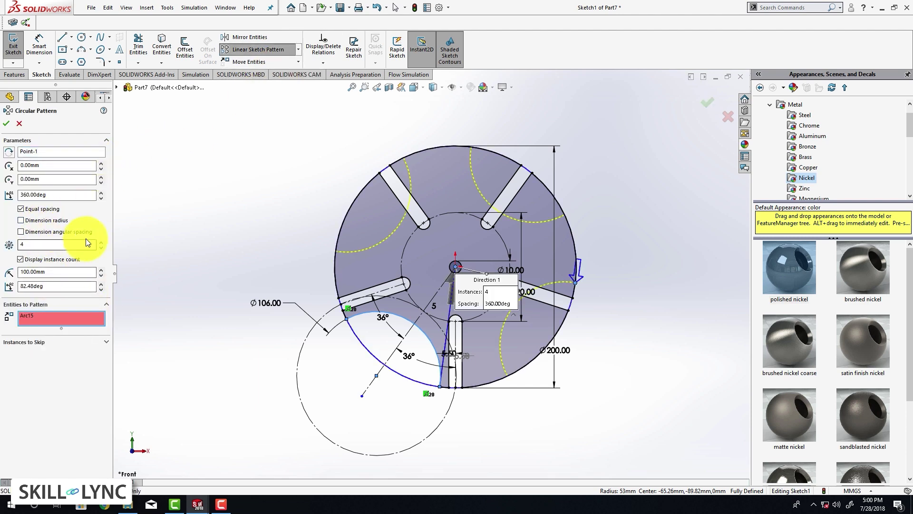
click(100, 242)
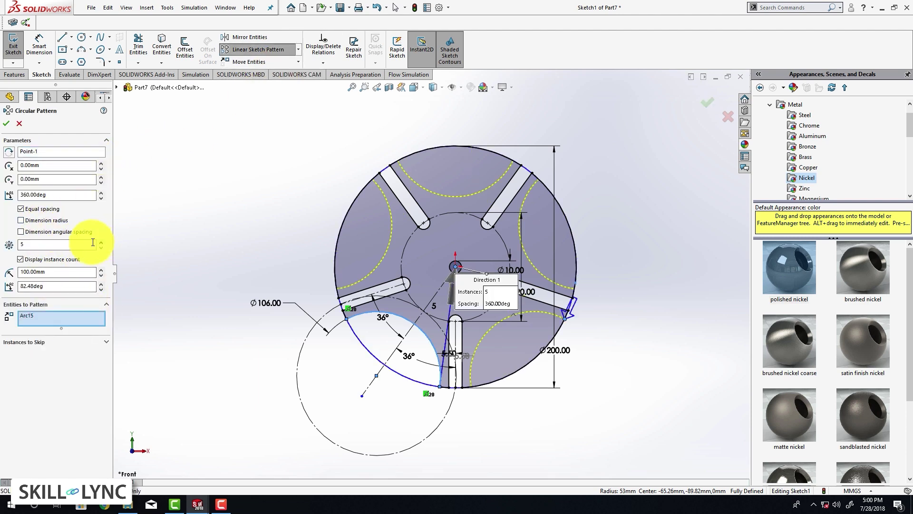
click(7, 124)
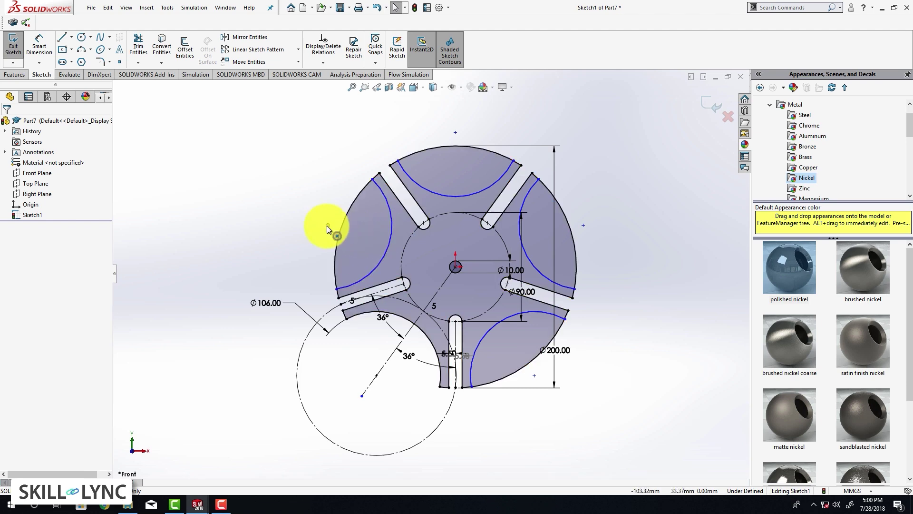
Step: Make the arc pattern's centre point coincident with the origin
drag(325, 224, 286, 219)
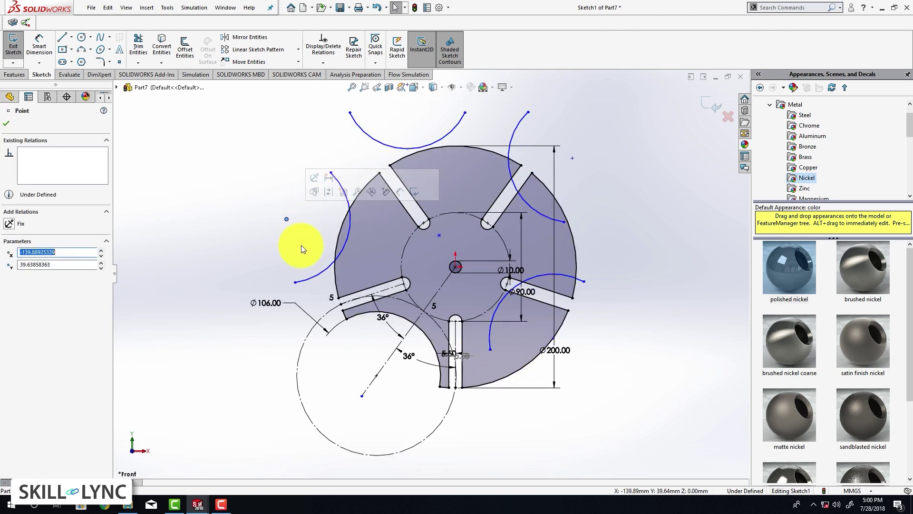
click(438, 234)
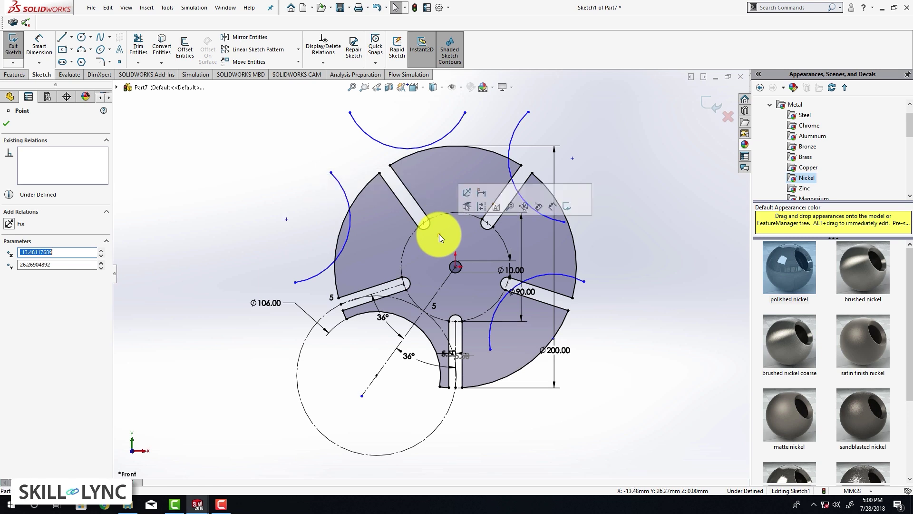
ctrl+click(455, 266)
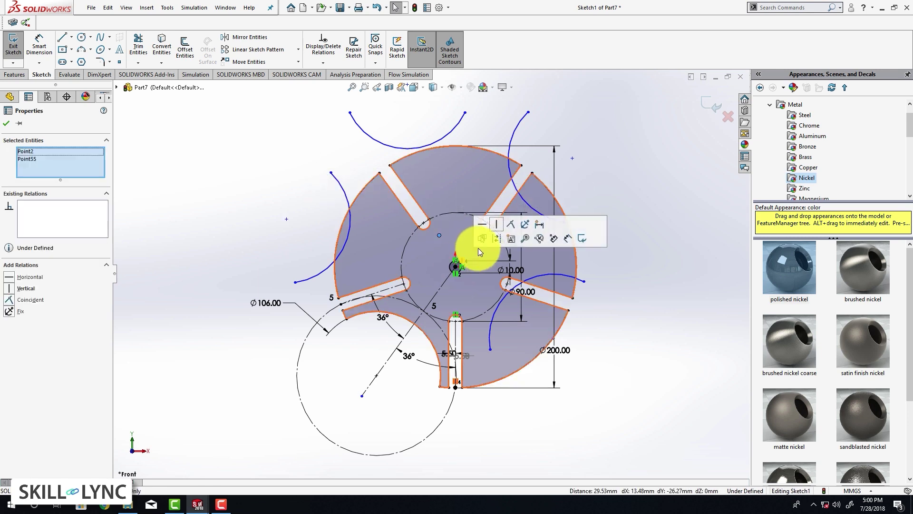
click(511, 226)
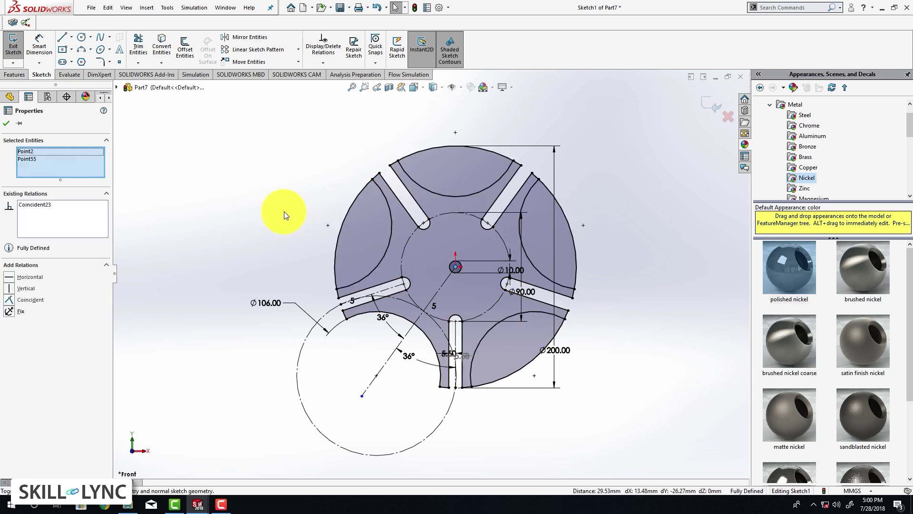
click(5, 124)
Step: Trim away the rim arcs between the concave notches to form the five-armed star, then exit the sketch
click(136, 47)
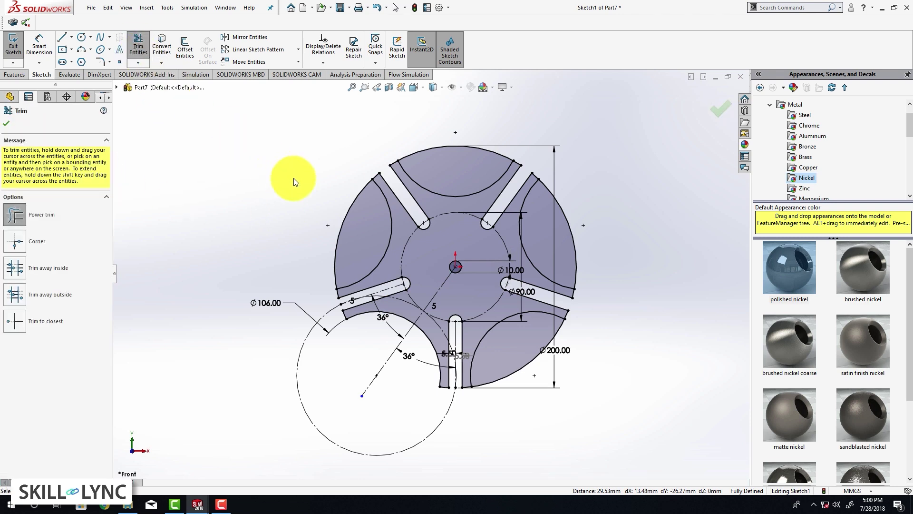
drag(398, 140, 418, 160)
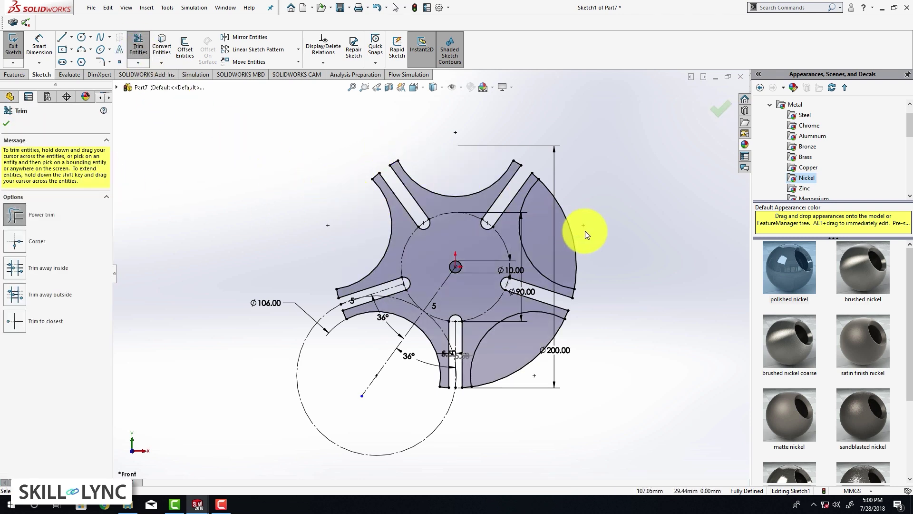
drag(526, 376, 521, 366)
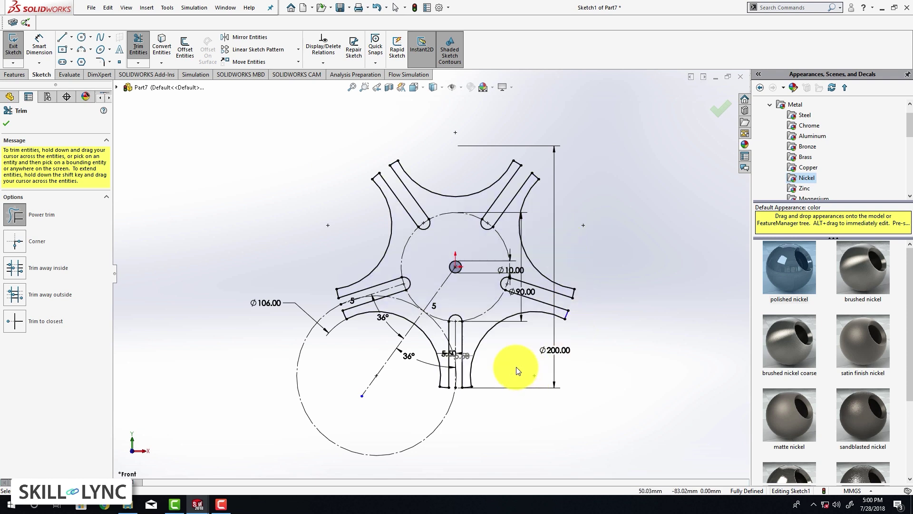
click(6, 125)
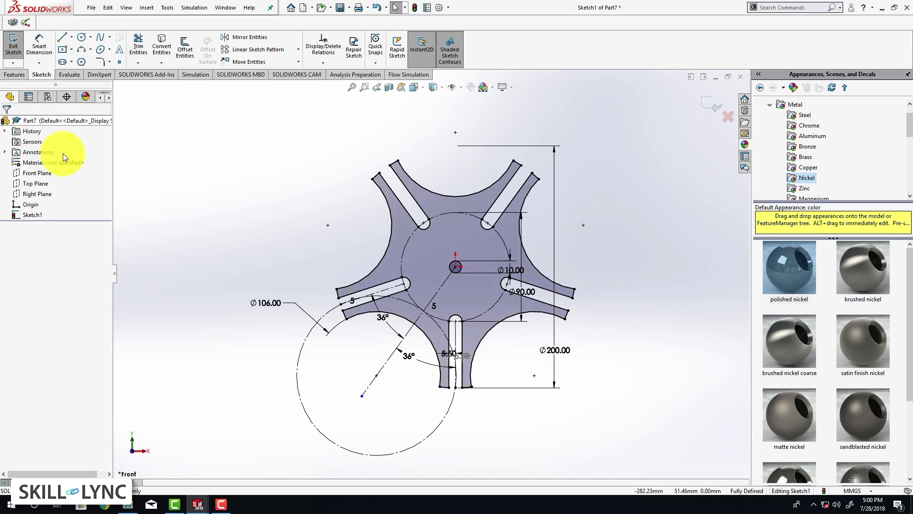
scroll(449, 301, down, 2)
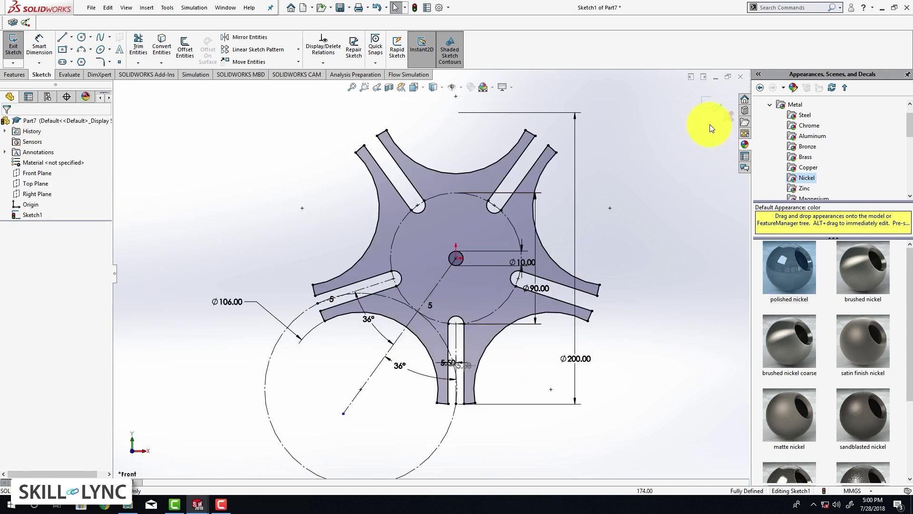
click(708, 108)
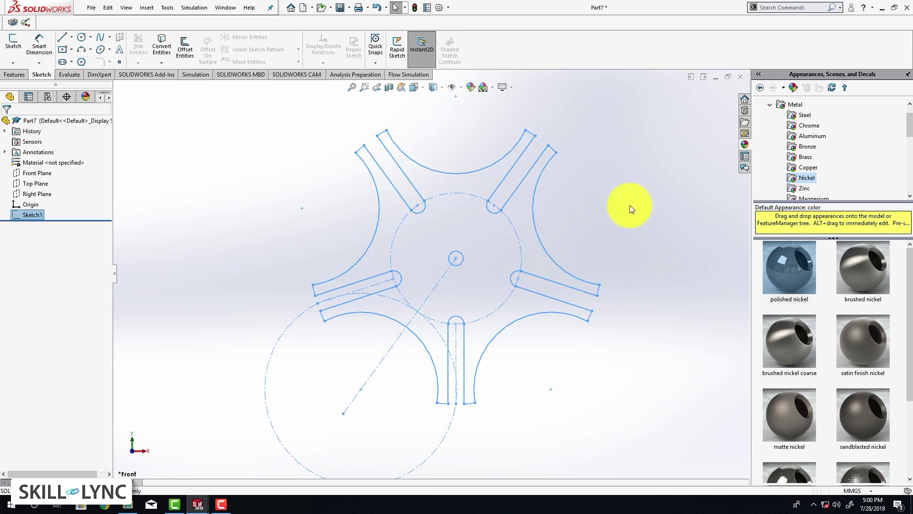
Step: Start a new sketch on the Front Plane
click(599, 230)
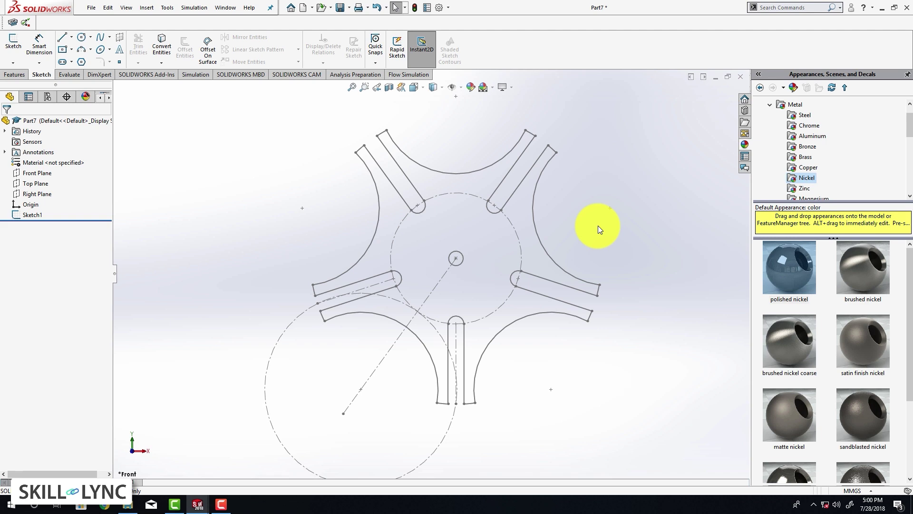
click(19, 174)
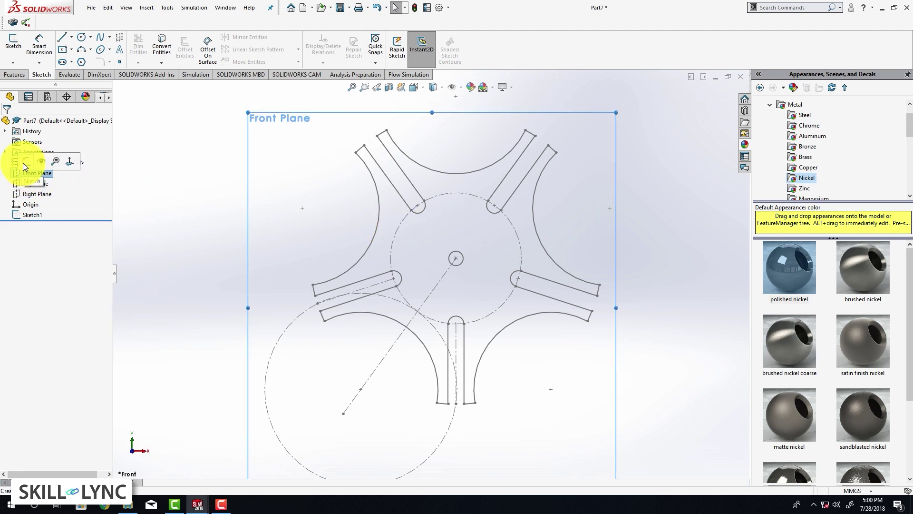
click(25, 163)
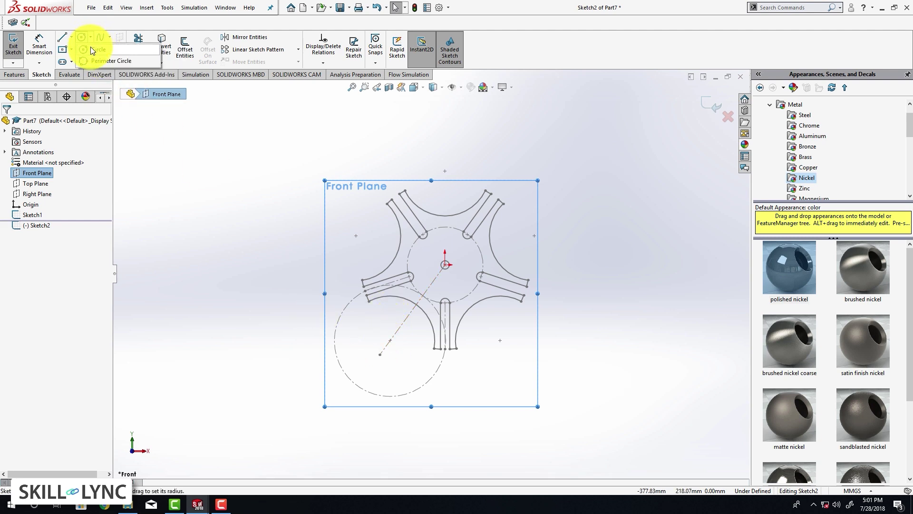
Step: Draw a large, an inner and a small hub circle, all concentric on the lower-left driver pivot
click(88, 41)
scroll(395, 340, down, 3)
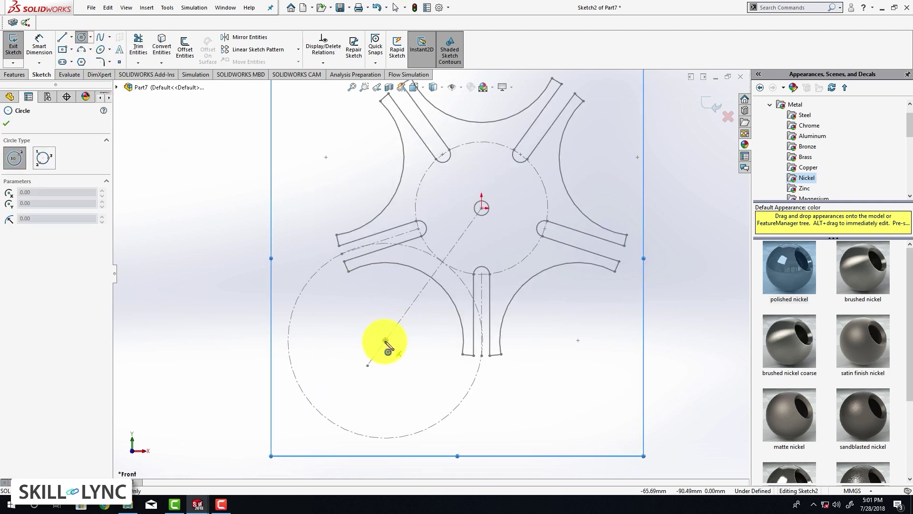
click(385, 340)
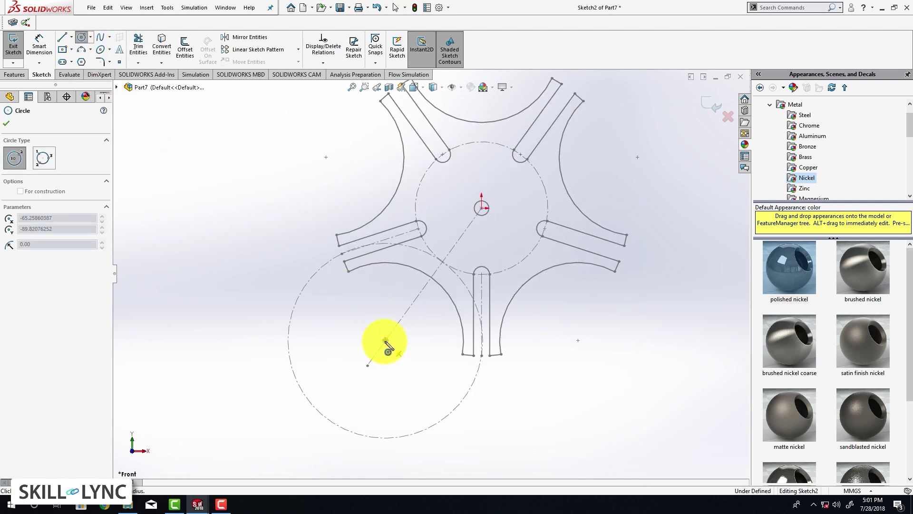
click(341, 256)
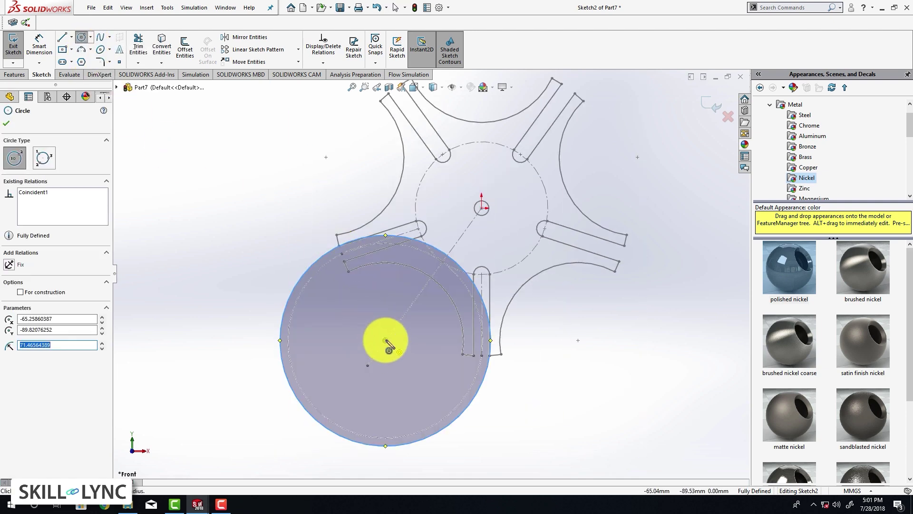
click(386, 340)
click(348, 278)
click(386, 340)
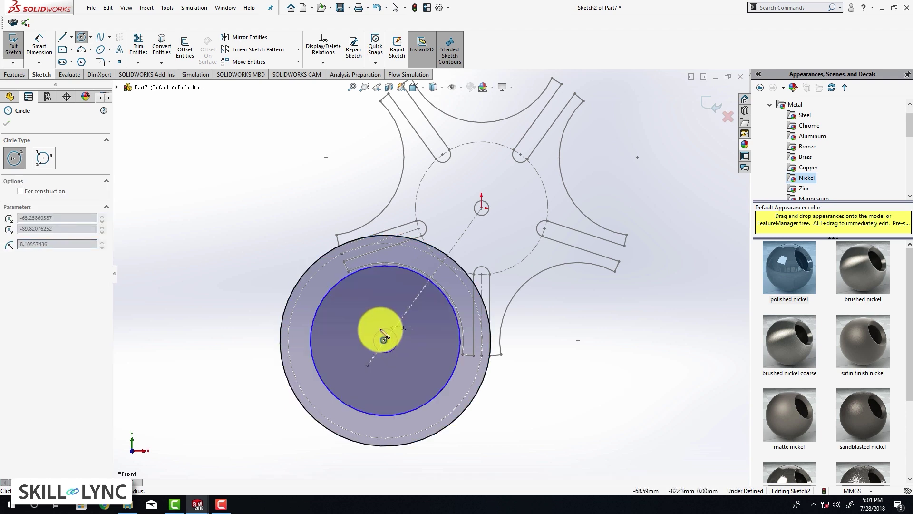
click(383, 335)
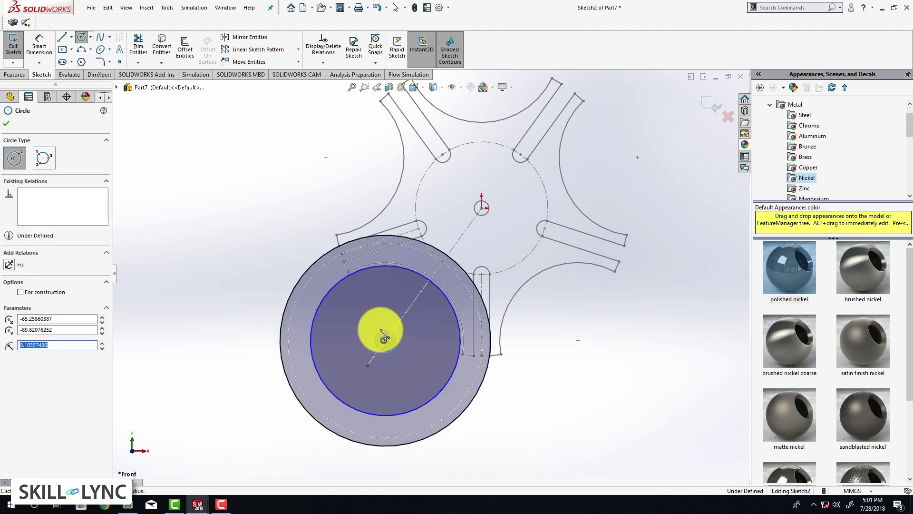
click(6, 123)
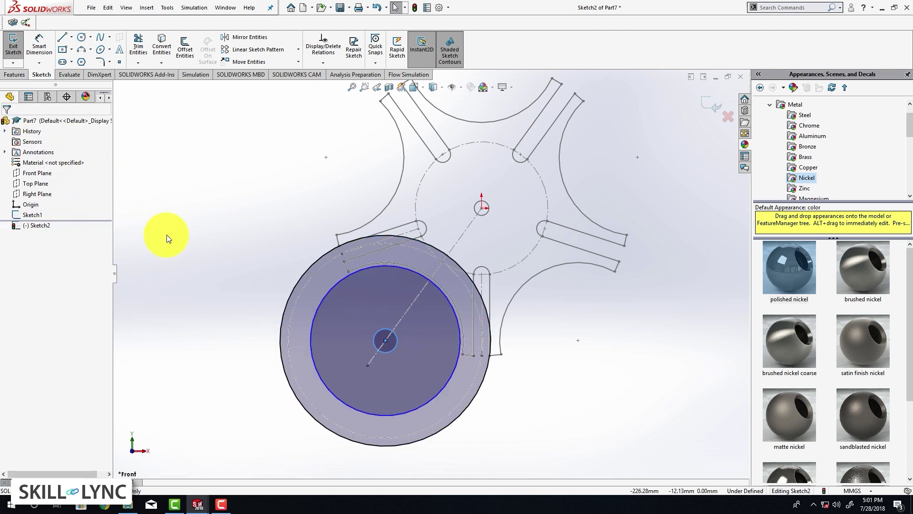
click(211, 226)
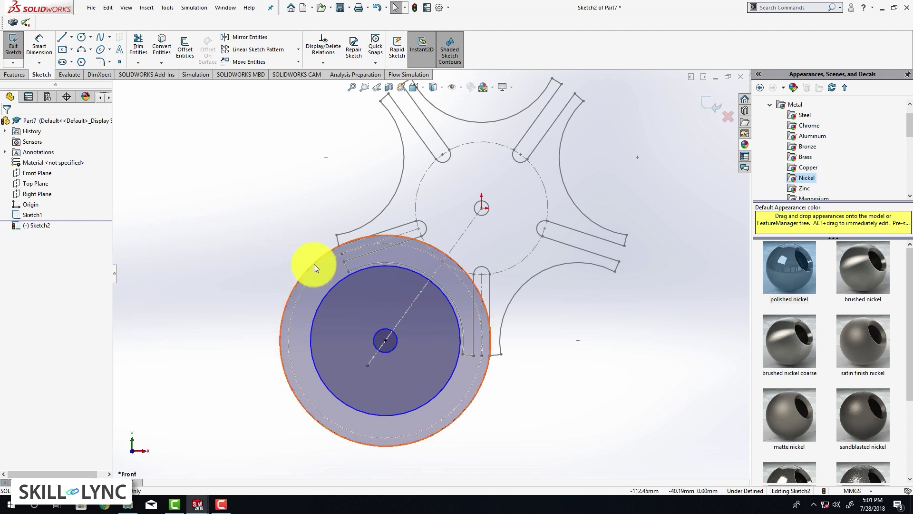
Step: Dimension the inner driver circle to Ø104
click(42, 49)
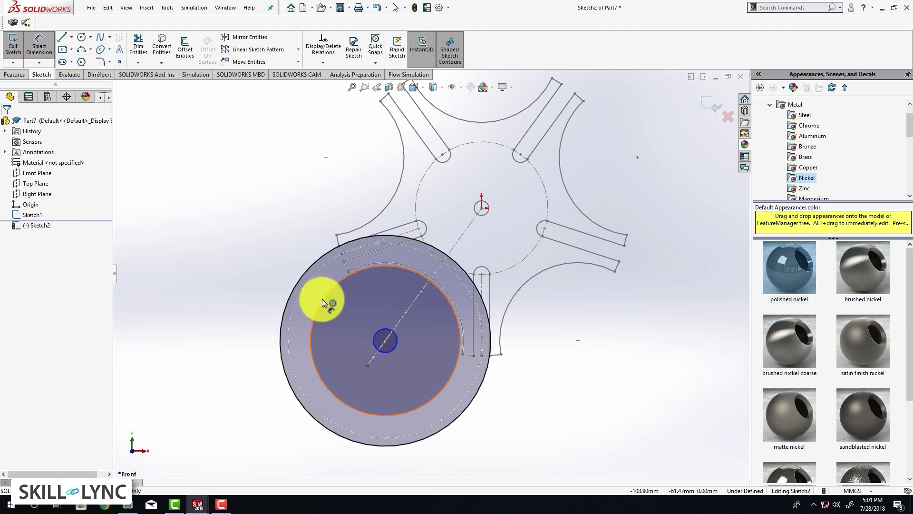
click(323, 298)
click(219, 309)
text(104)
key(Return)
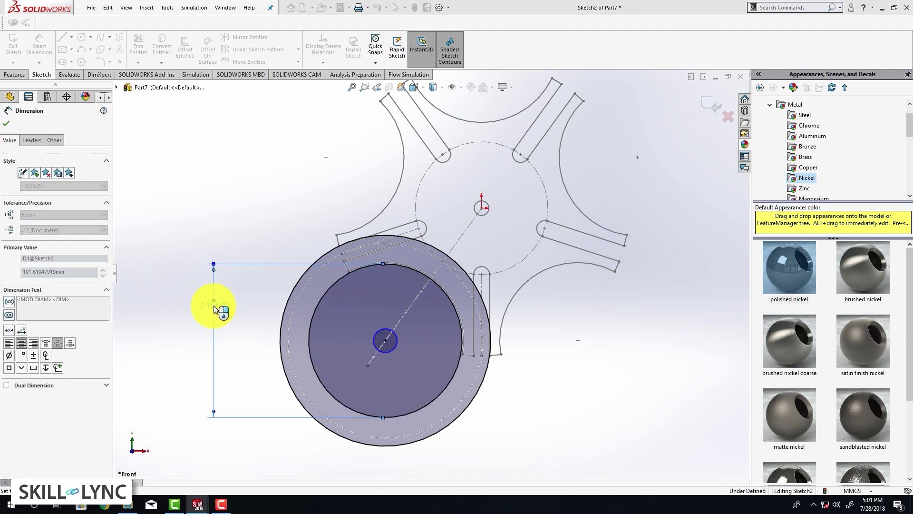
Step: Dimension the small centre hub circle to Ø10 mm
click(377, 346)
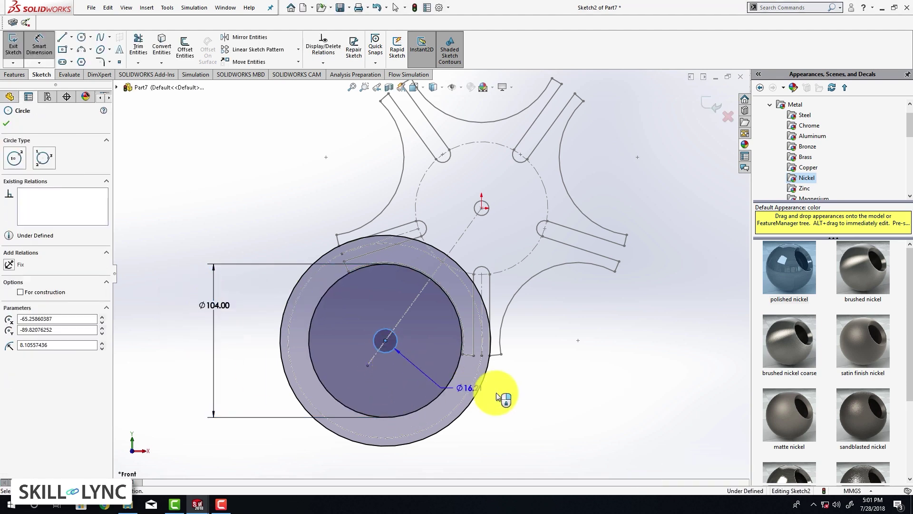
click(499, 391)
text(10mm)
key(Return)
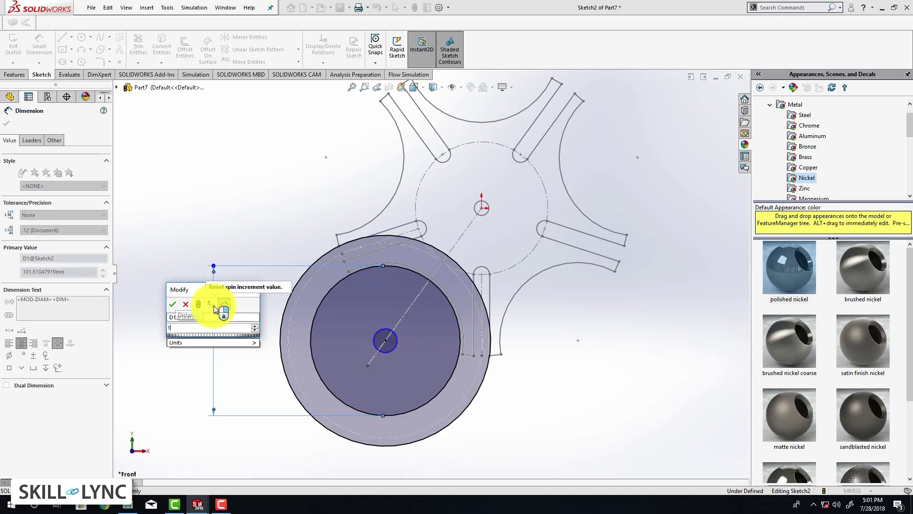
key(Return)
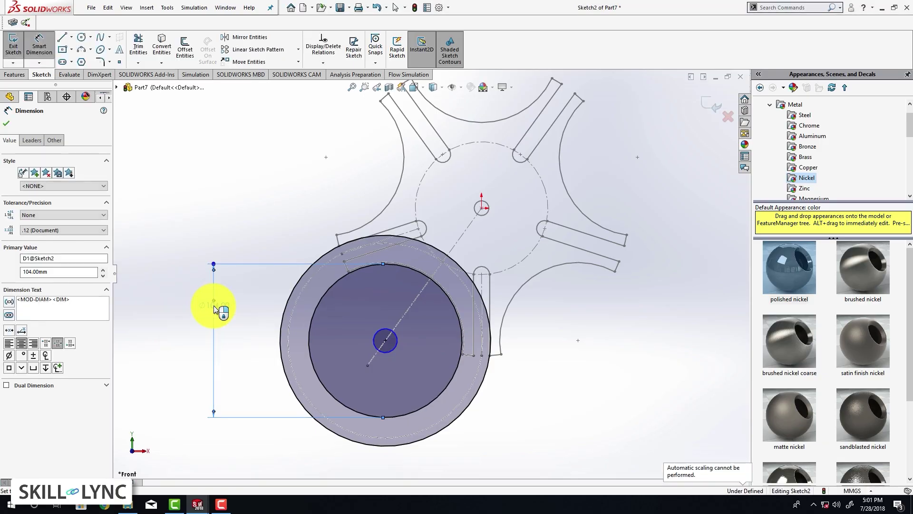
click(390, 355)
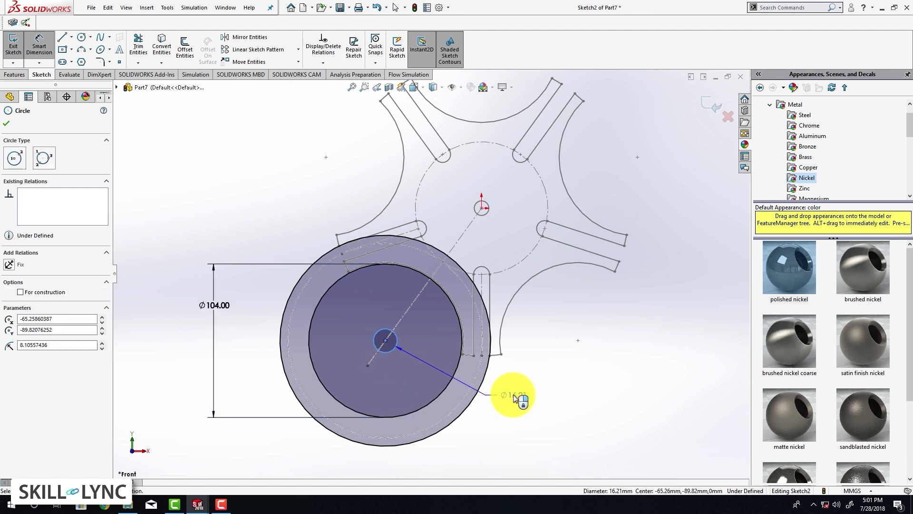
click(521, 398)
text(10)
key(Return)
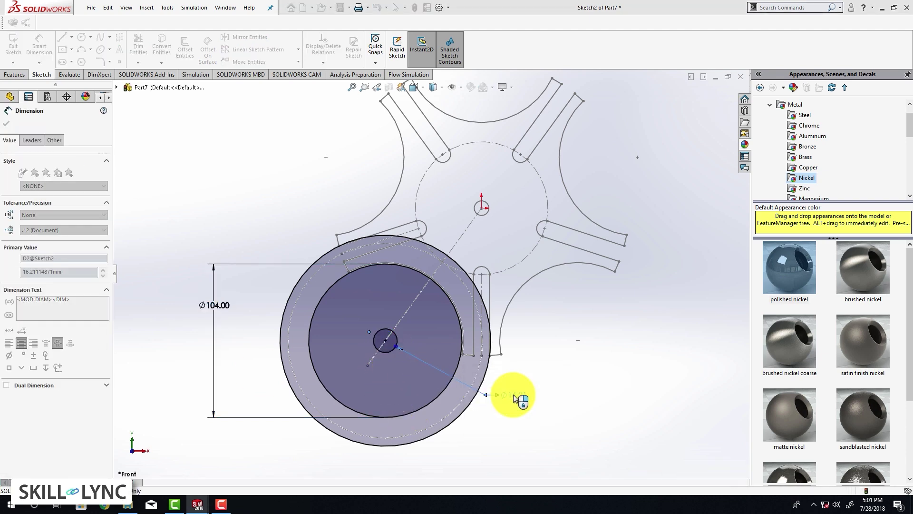
scroll(418, 265, up, 3)
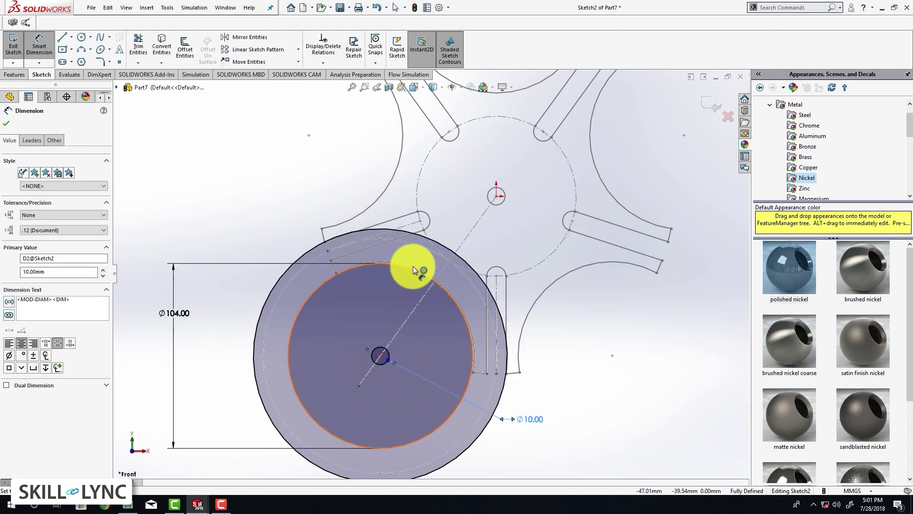
click(7, 123)
click(81, 37)
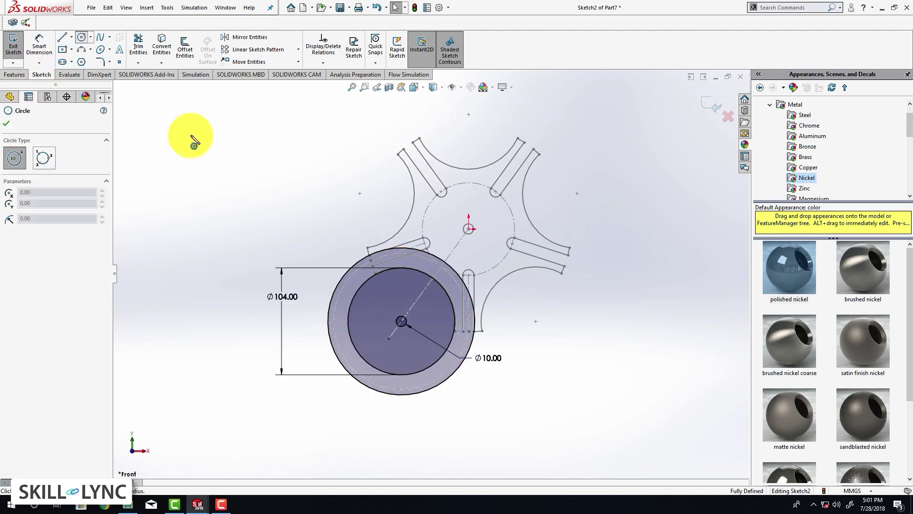
Step: Draw a circle centred on the sketch origin and give it a 201 mm diameter
click(469, 230)
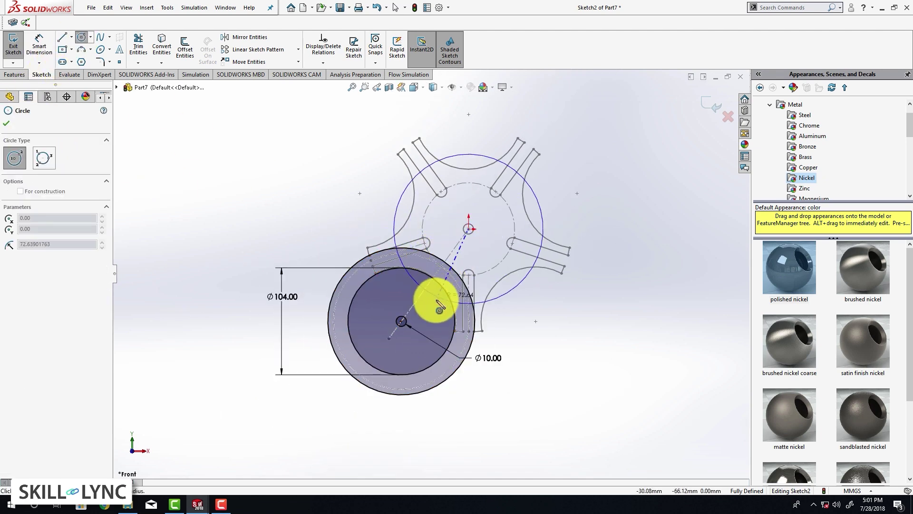
click(418, 303)
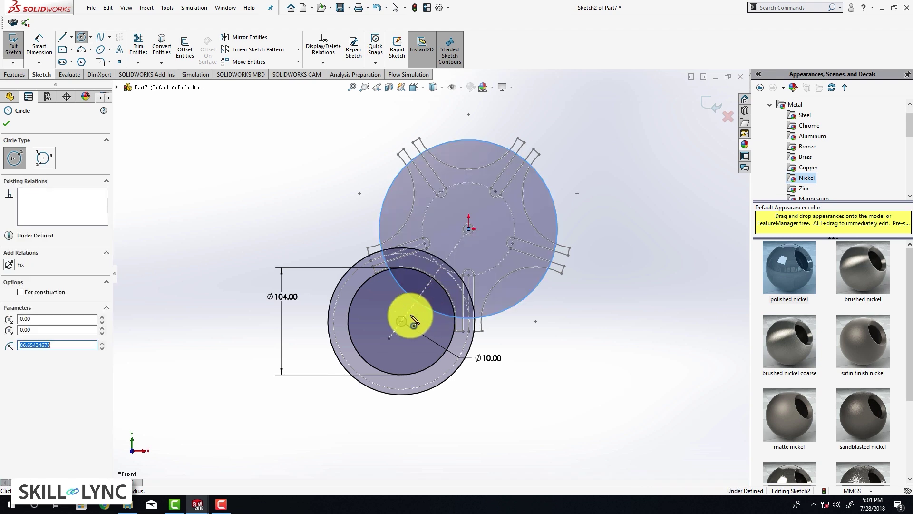
click(7, 123)
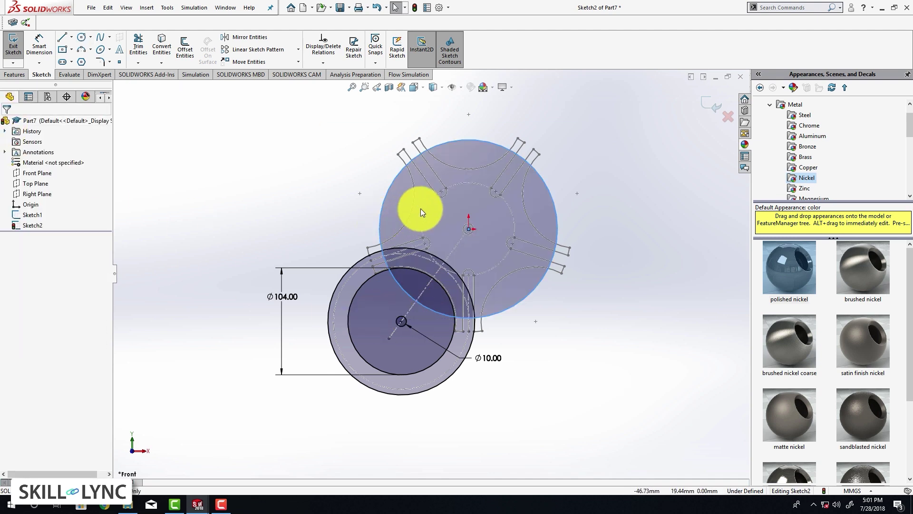
click(39, 46)
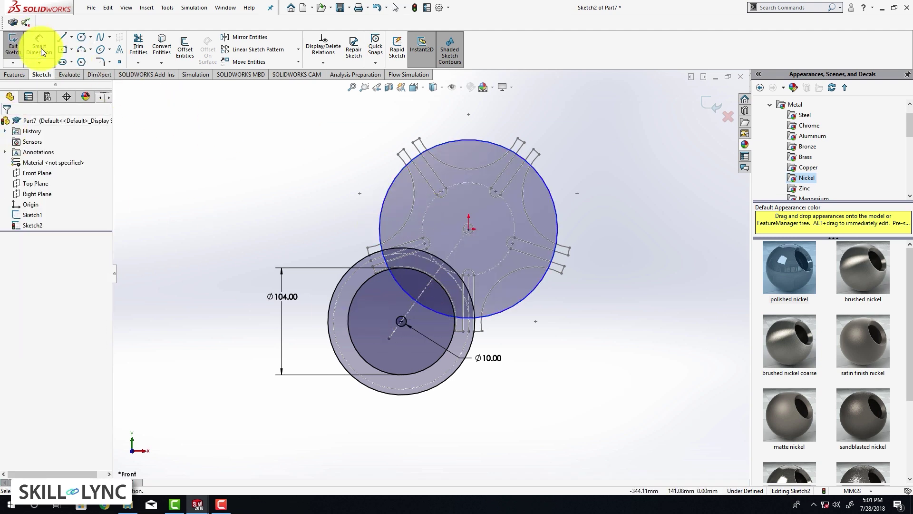
click(557, 214)
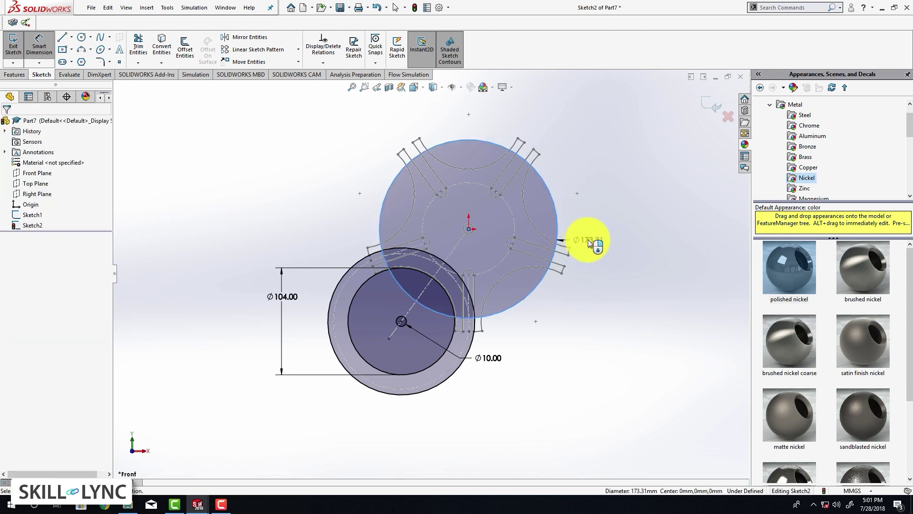
click(589, 243)
text(201)
key(Return)
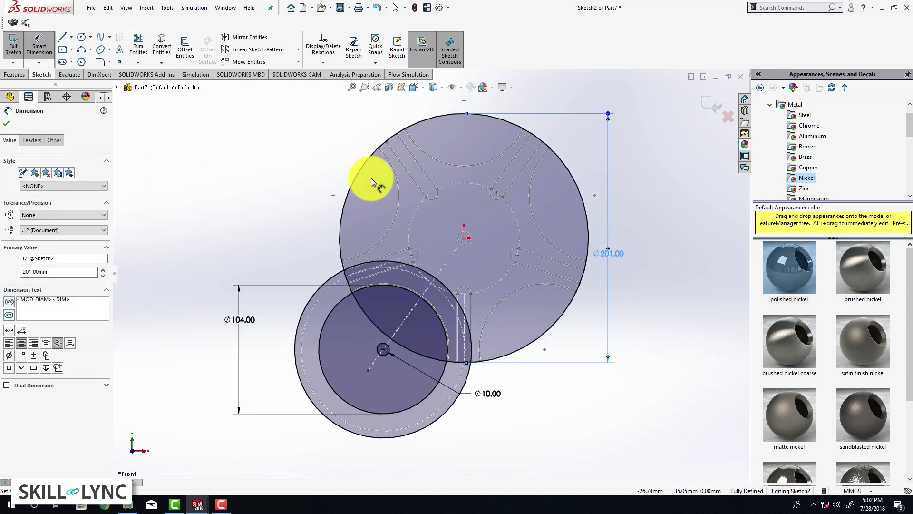
click(11, 122)
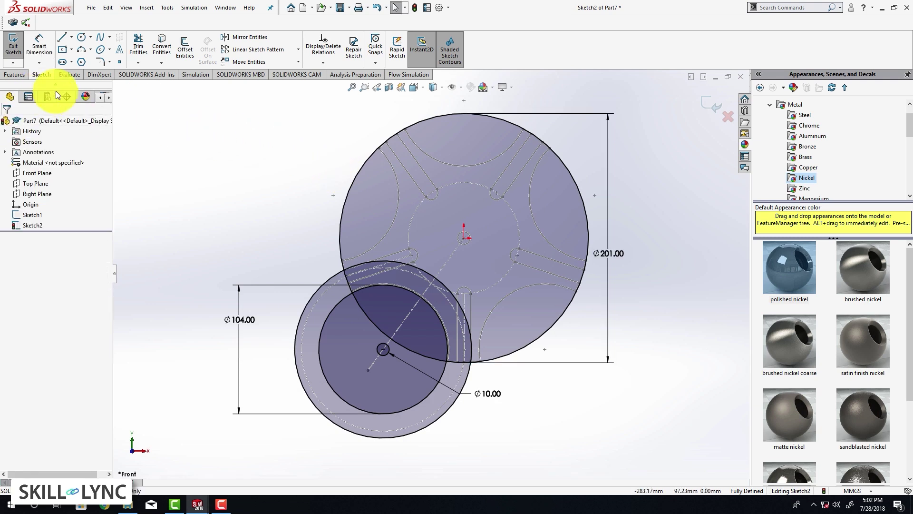
click(134, 46)
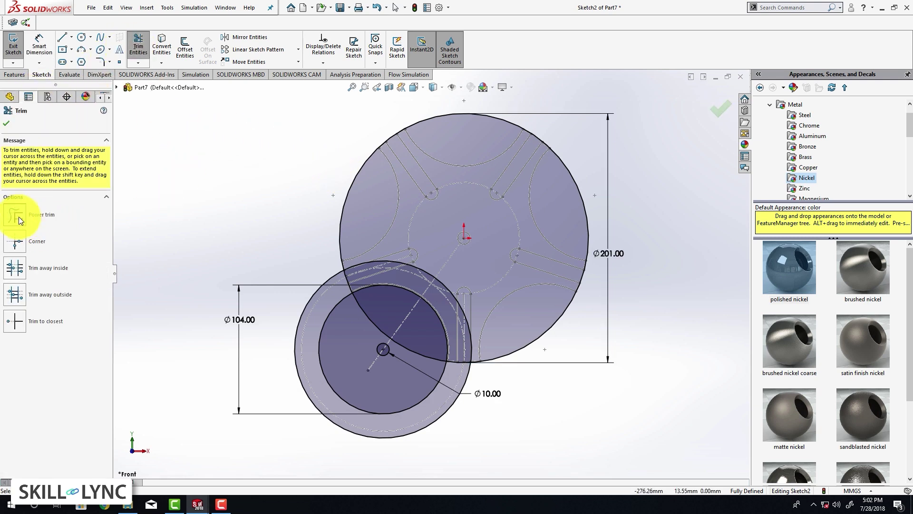
Step: Trim the Ø201 circle and the Ø104 circle's overlap into a concave arc facing the star wheel
drag(326, 212, 344, 216)
scroll(373, 284, down, 5)
scroll(382, 283, up, 3)
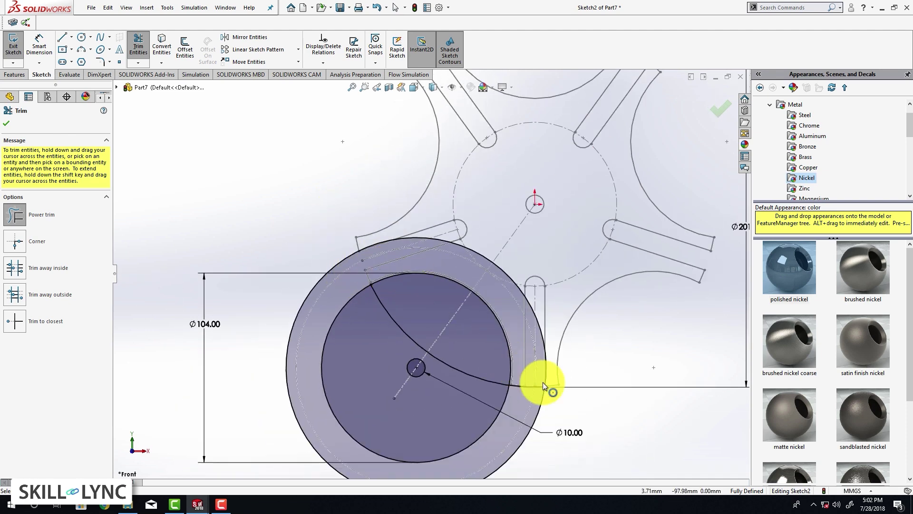
drag(495, 295, 482, 309)
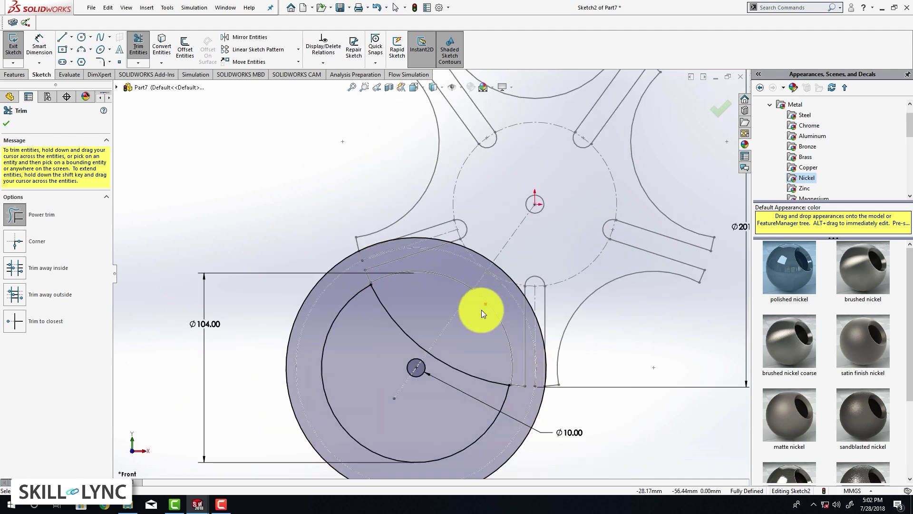
click(6, 123)
scroll(489, 261, up, 2)
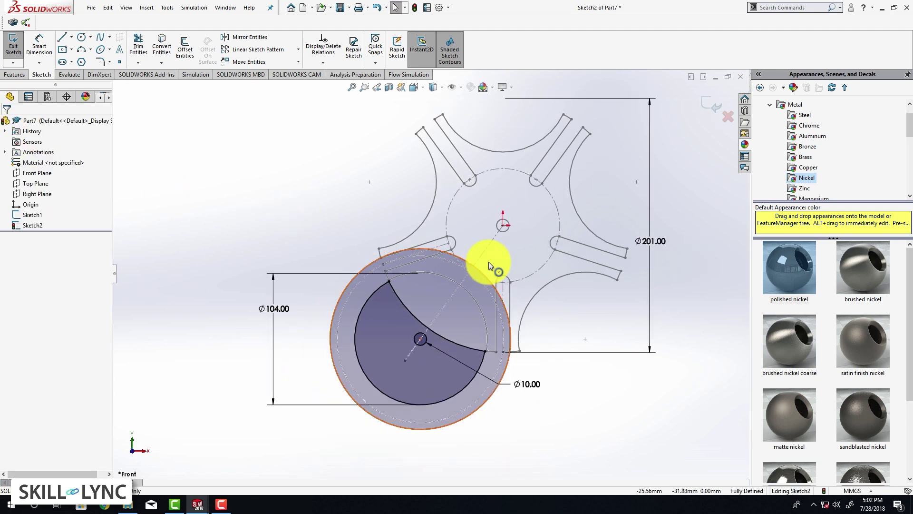
scroll(435, 274, down, 1)
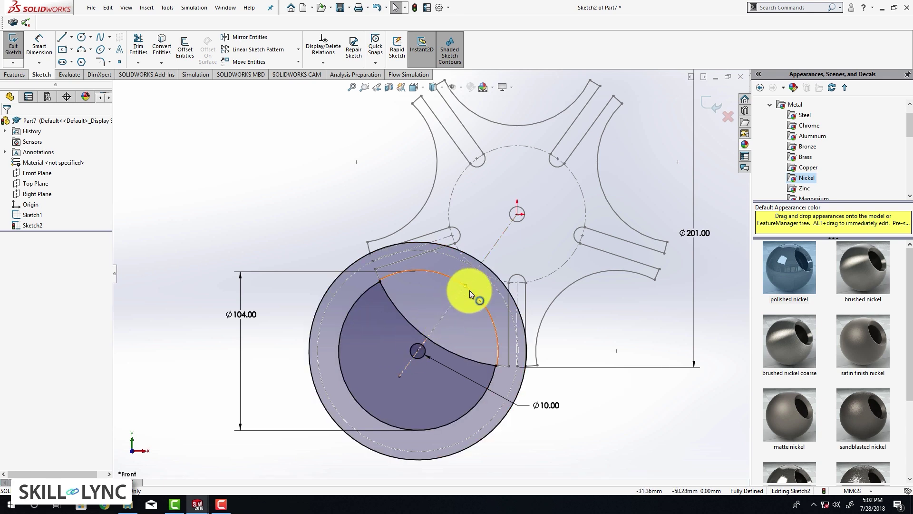
click(122, 63)
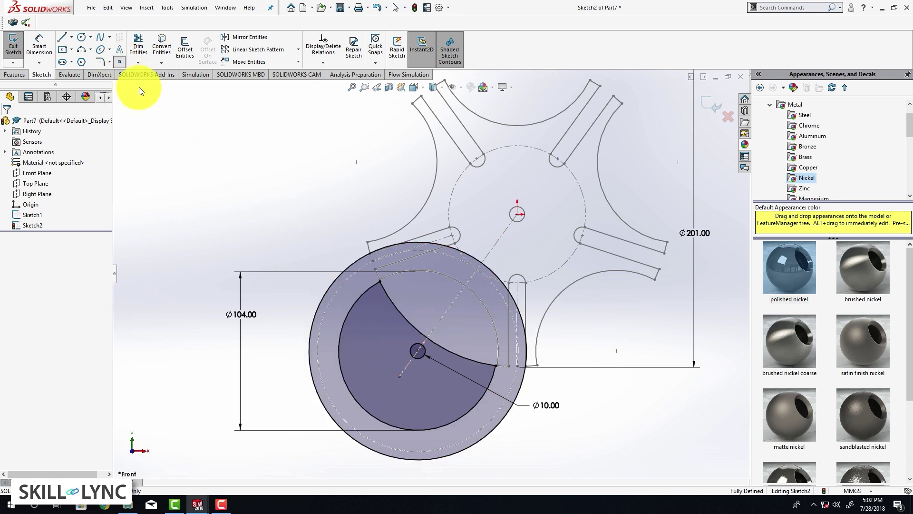
Step: Place a sketch point near where the centreline meets the construction arc
click(470, 312)
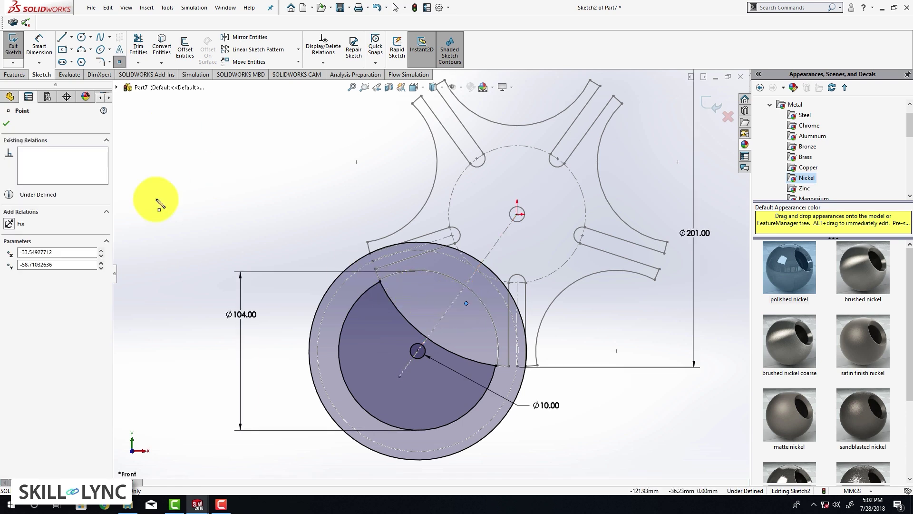
click(6, 123)
click(211, 155)
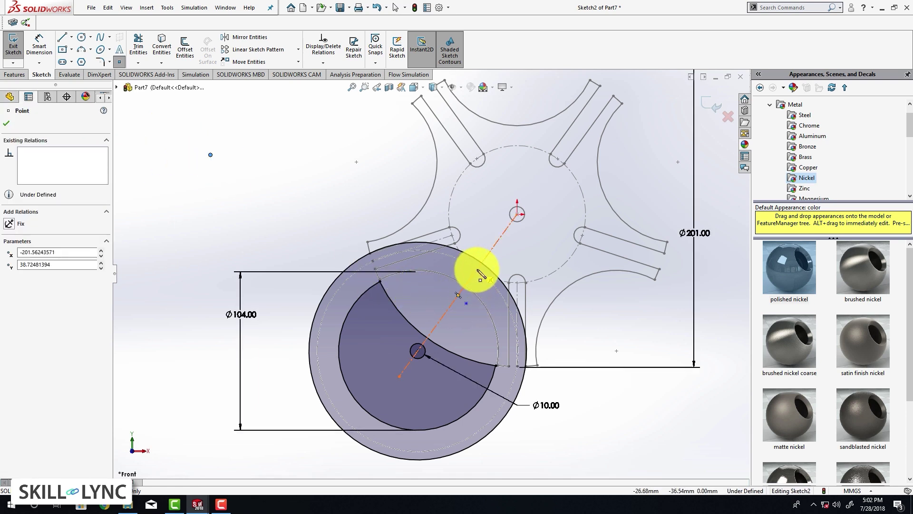
key(Escape)
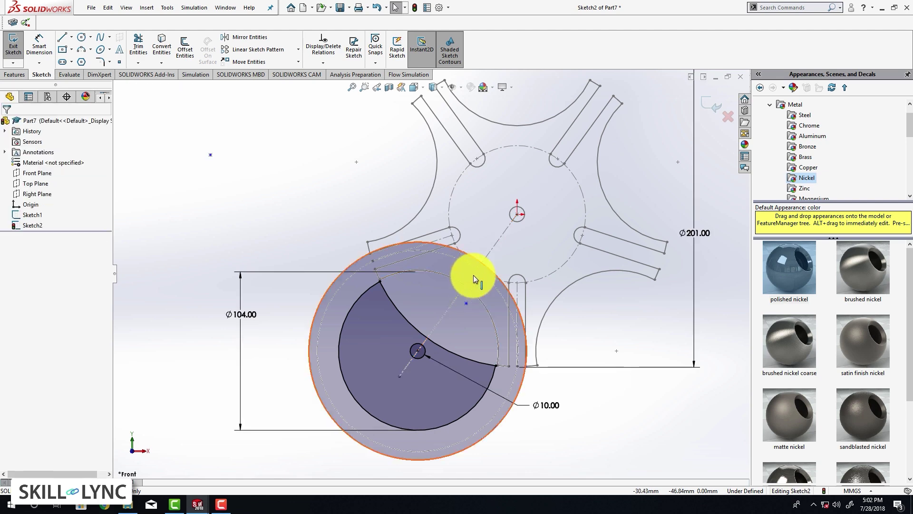
scroll(477, 270, down, 5)
scroll(467, 284, down, 3)
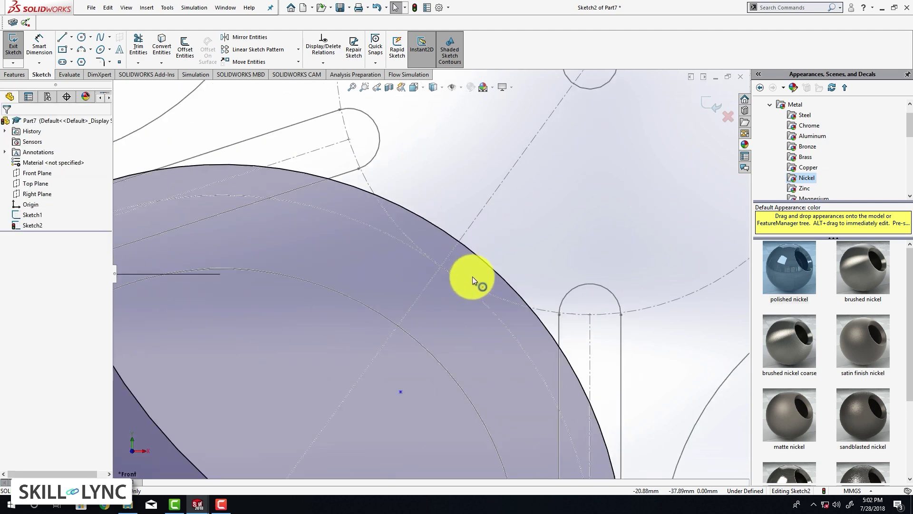
Step: Lock the point to the centreline–Ø201 arc intersection with an Intersection relation
click(401, 392)
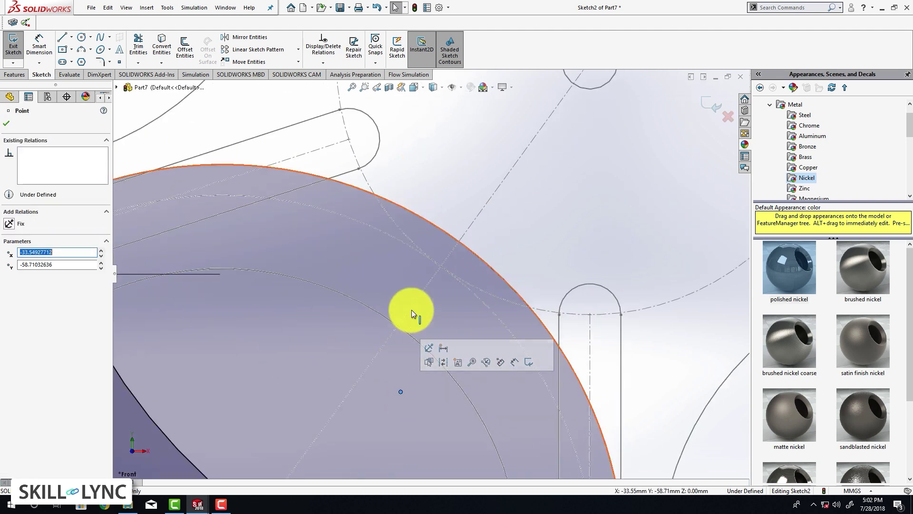
key(Escape)
click(412, 308)
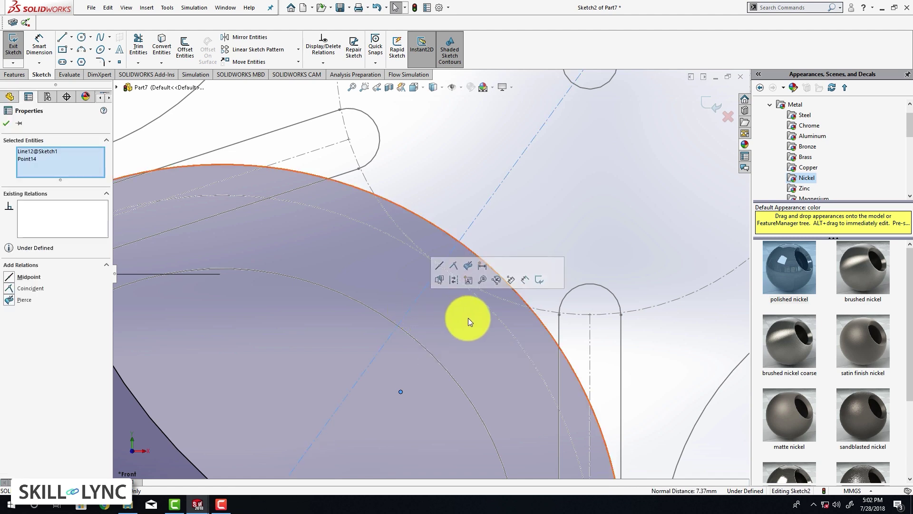
click(496, 315)
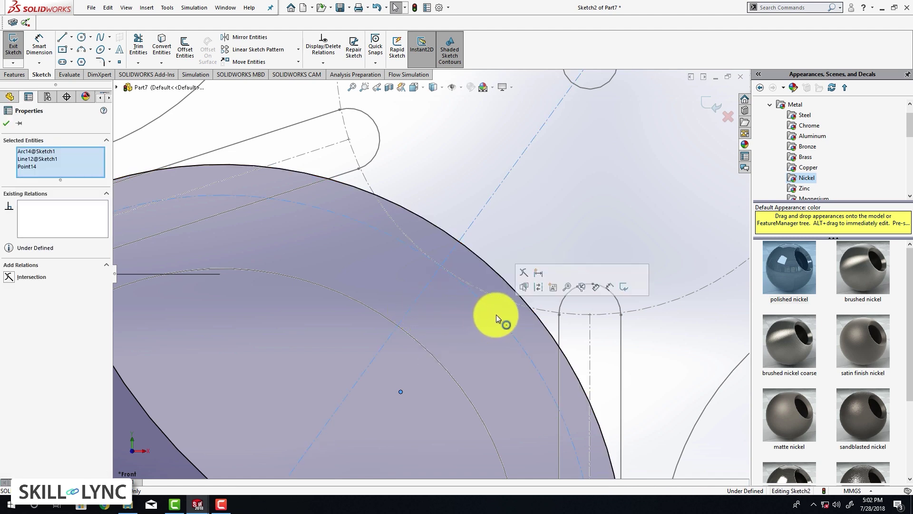
click(522, 276)
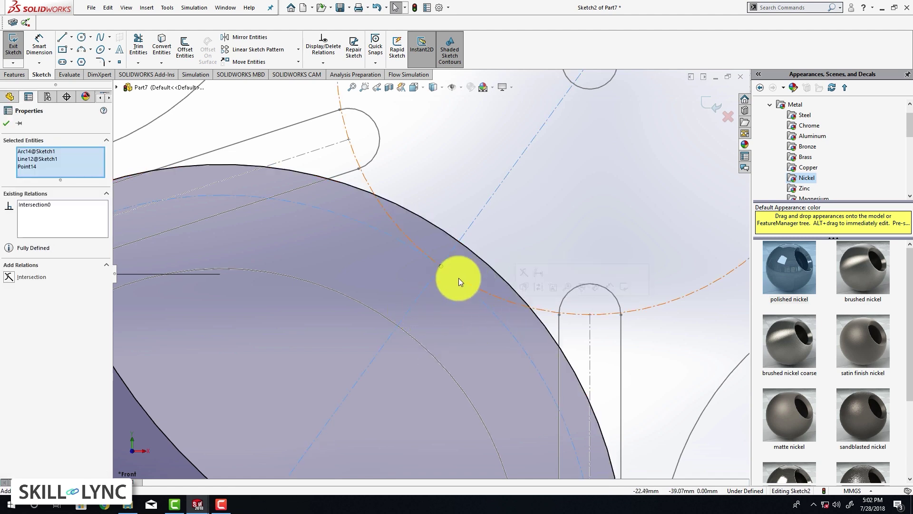
click(6, 124)
scroll(379, 253, up, 4)
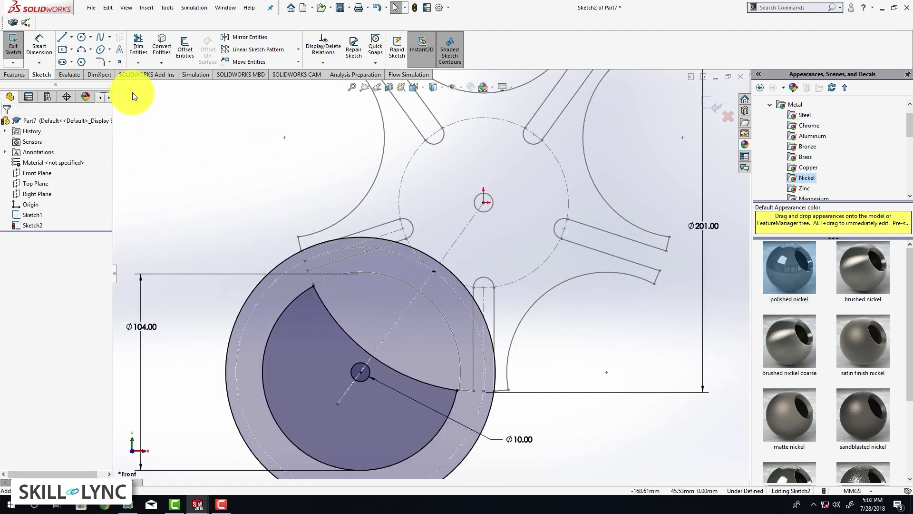
Step: Draw a Ø10 mm drive-pin circle on the intersection point and exit Sketch2
click(81, 37)
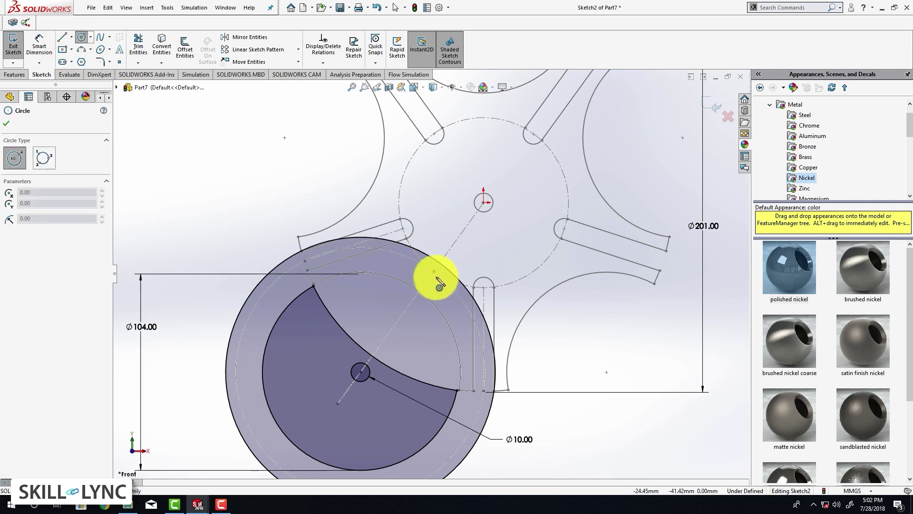
click(434, 271)
click(437, 281)
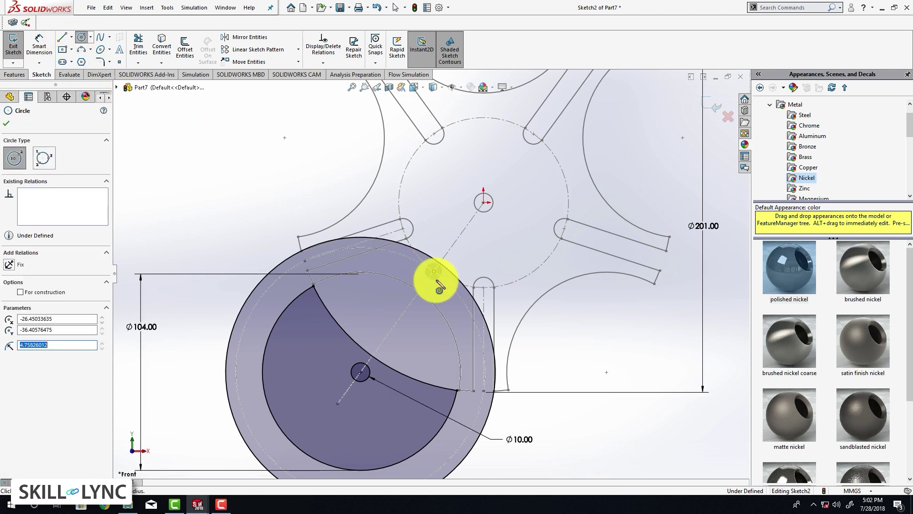
click(8, 125)
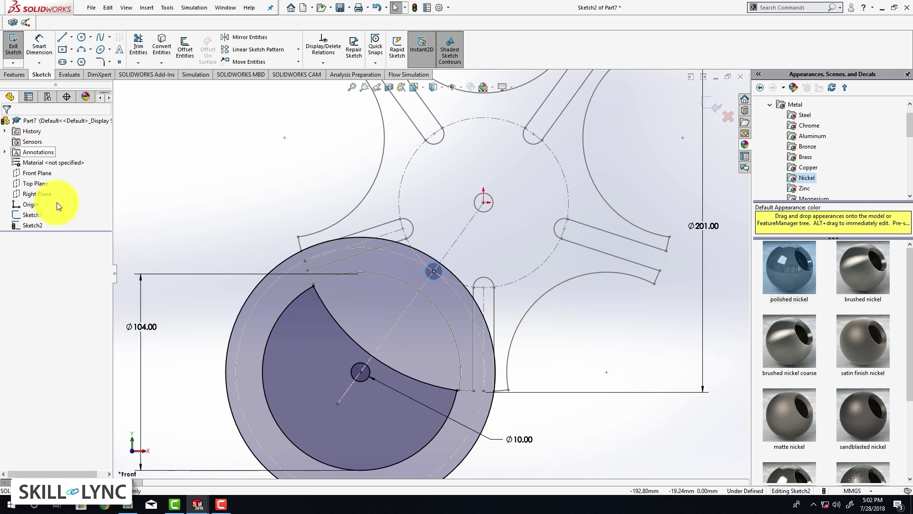
click(32, 47)
click(435, 280)
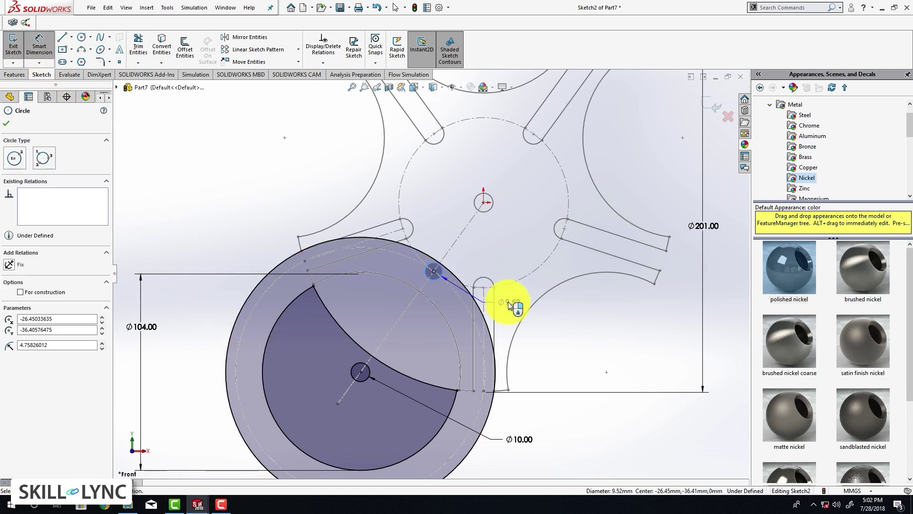
click(511, 306)
text(10mm)
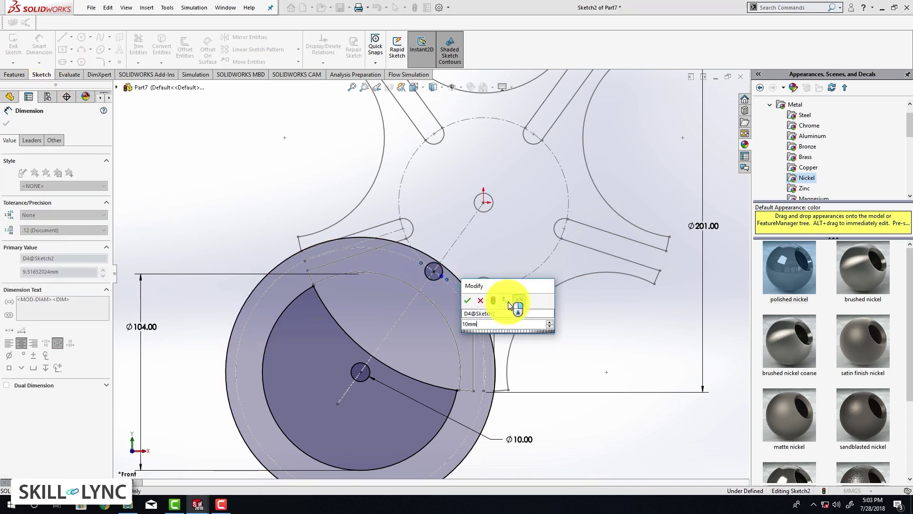
key(Return)
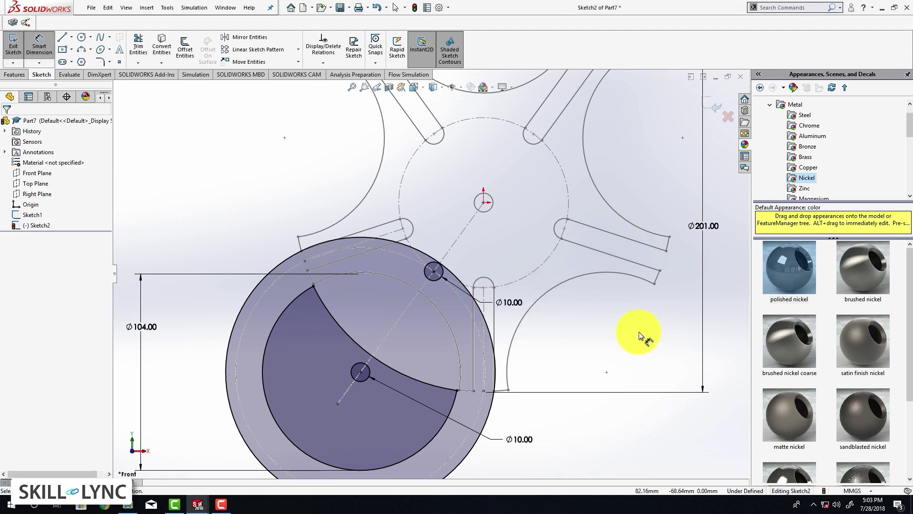
key(z)
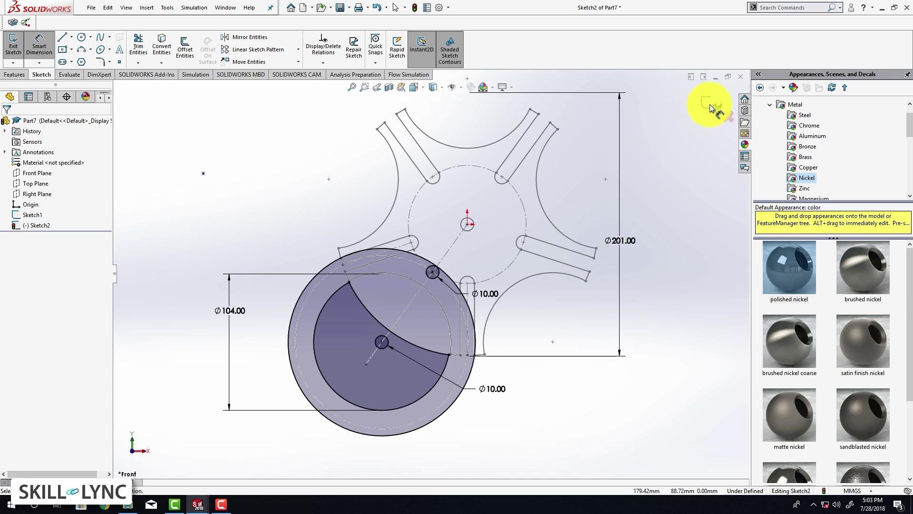
click(17, 44)
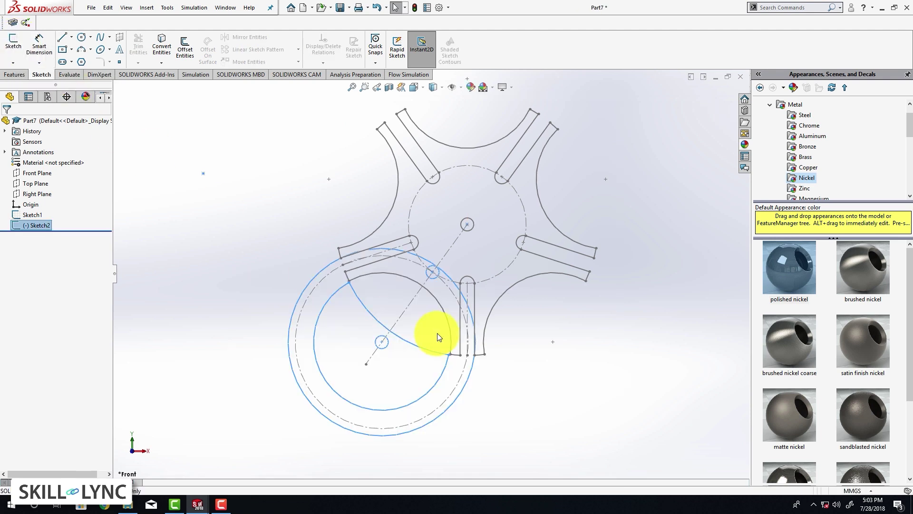
Step: Hide Sketch1, the Geneva wheel profile, and return to a face-on Normal To view
click(439, 428)
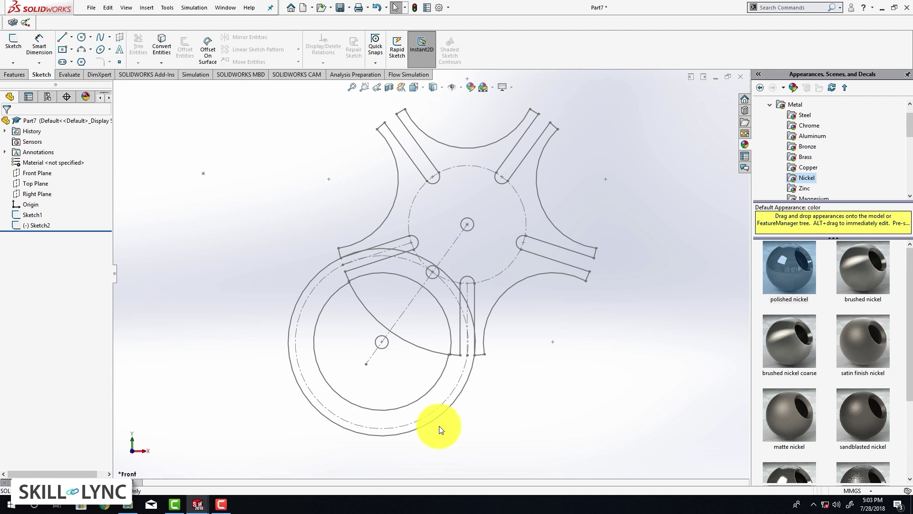
mouse_move(438, 427)
middle_down()
mouse_move(444, 316)
mouse_move(435, 306)
middle_up()
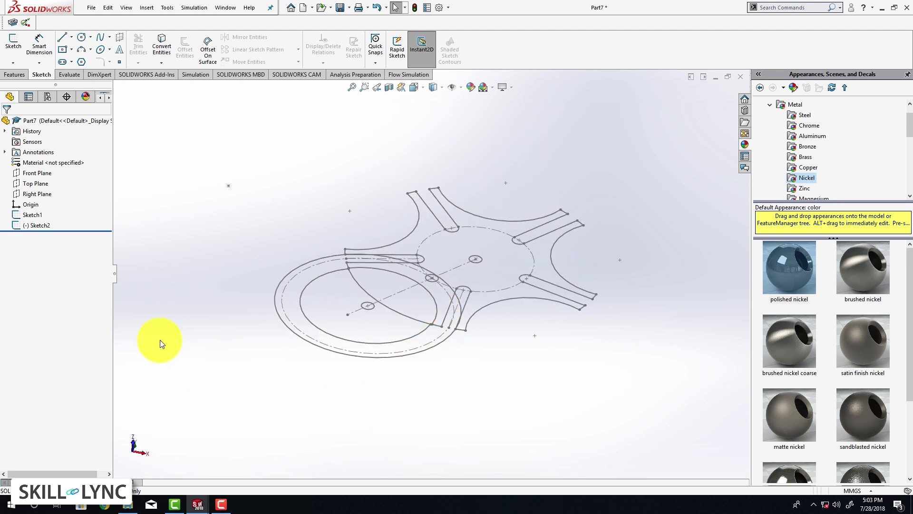
right_click(28, 214)
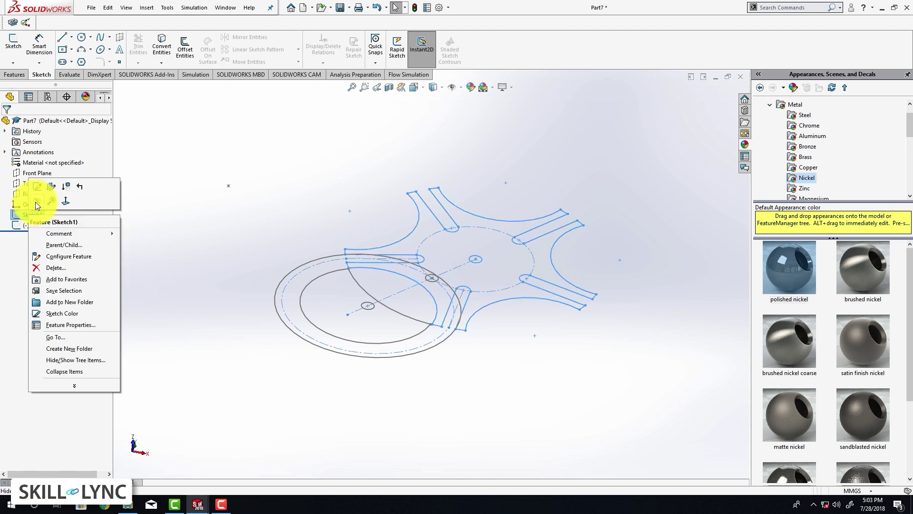
click(35, 200)
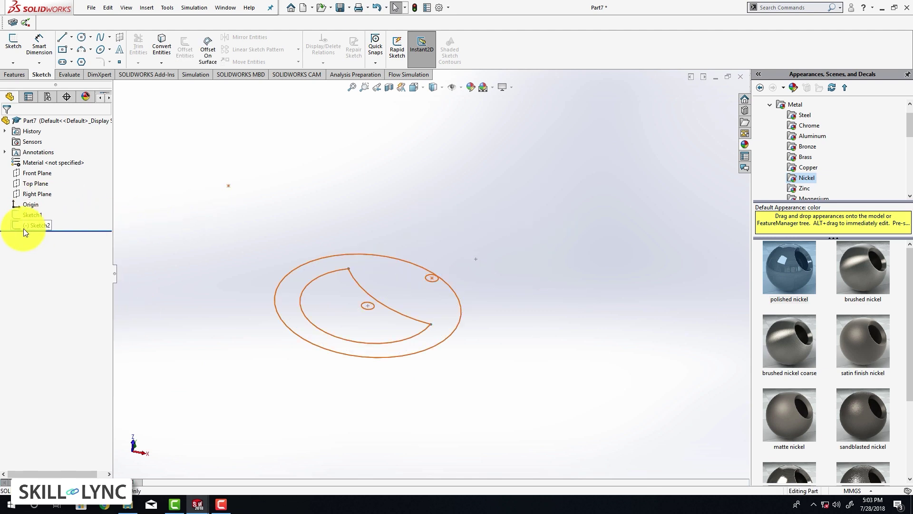
key(ctrl+8)
scroll(434, 302, down, 3)
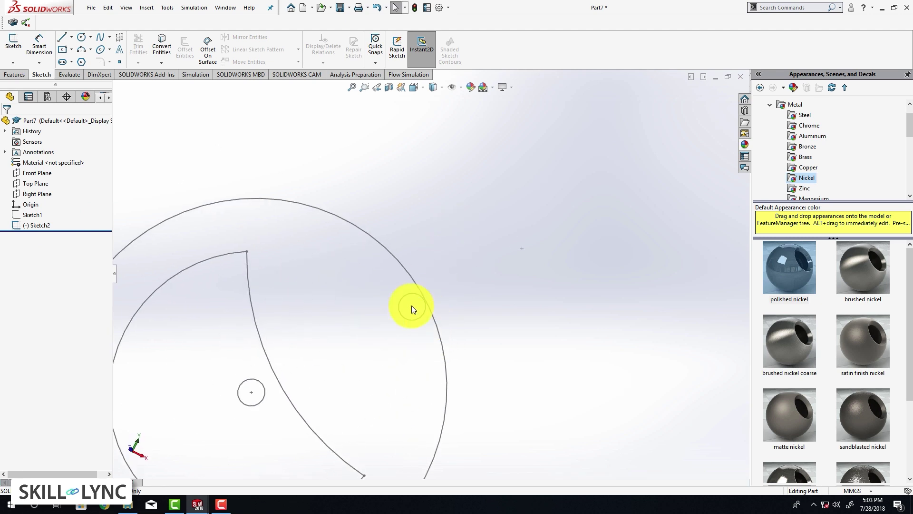
Step: Extrude Sketch2's outer circle and crescent regions 10 mm blind, creating Boss-Extrude1
click(15, 75)
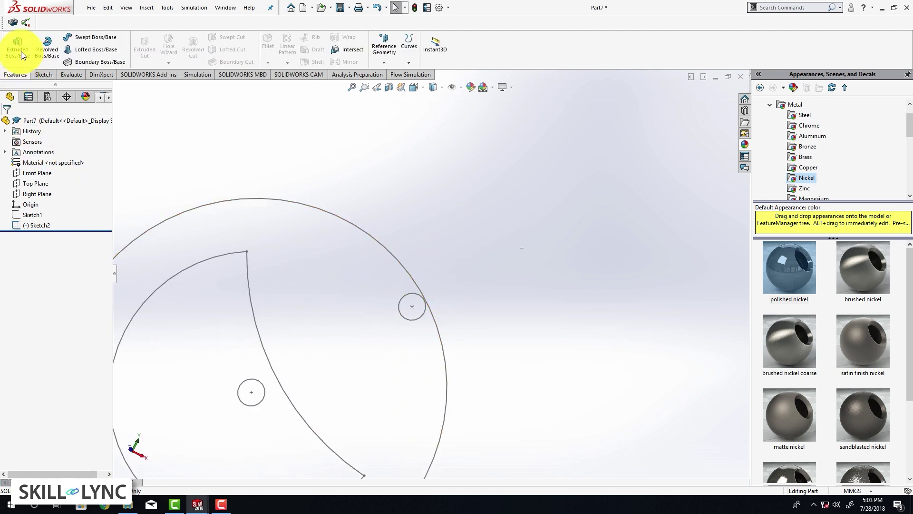
click(22, 56)
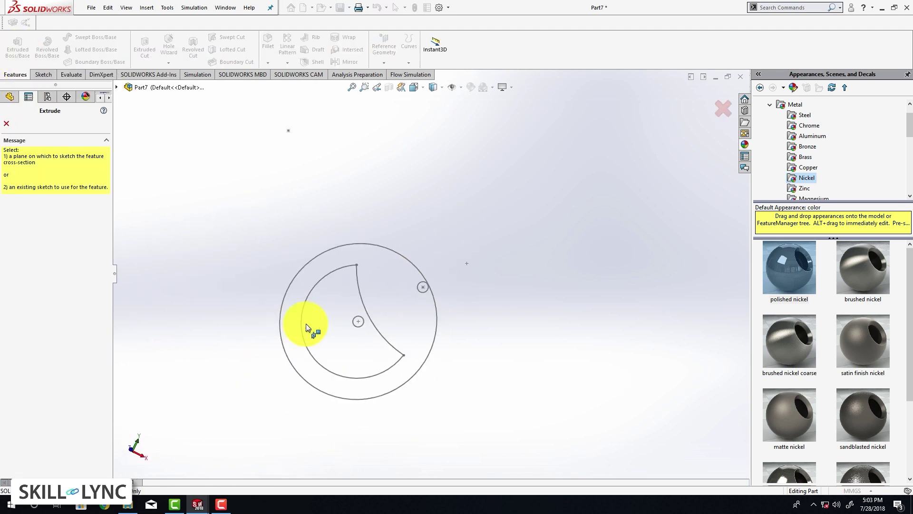
click(279, 325)
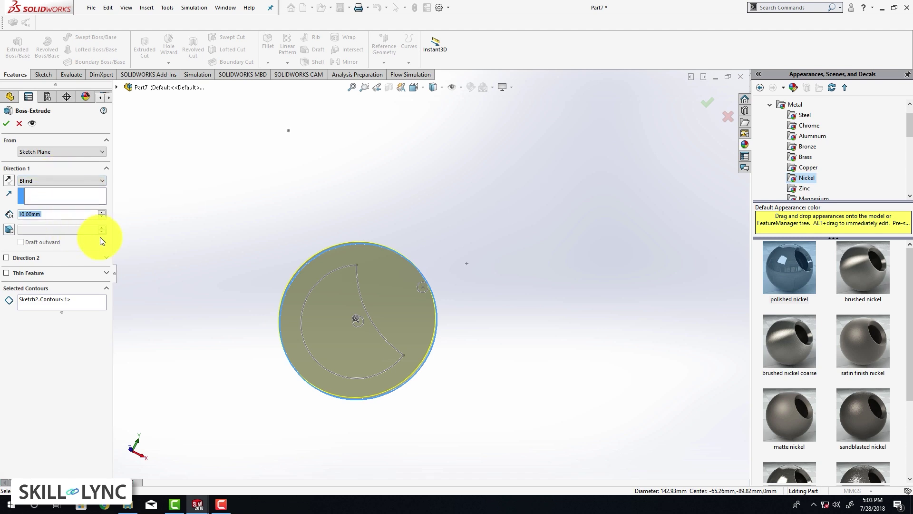
click(88, 304)
scroll(314, 333, down, 3)
scroll(335, 333, down, 3)
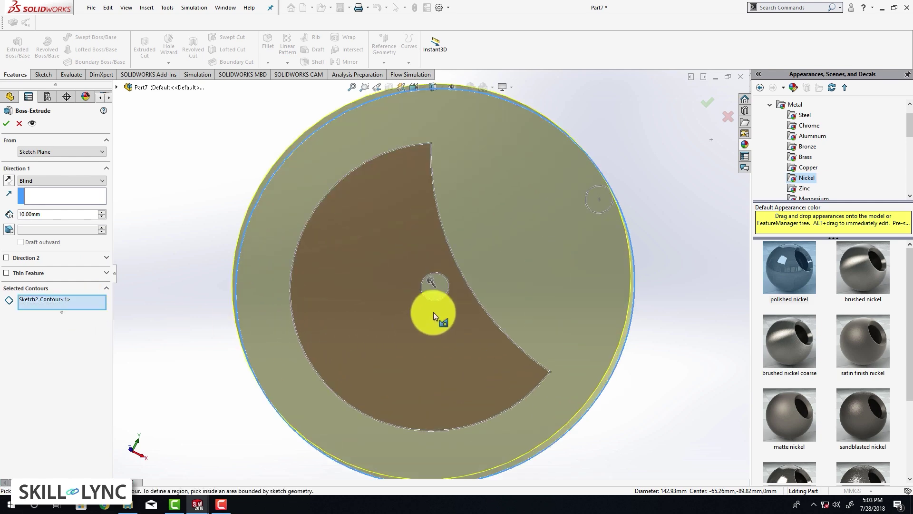
click(441, 300)
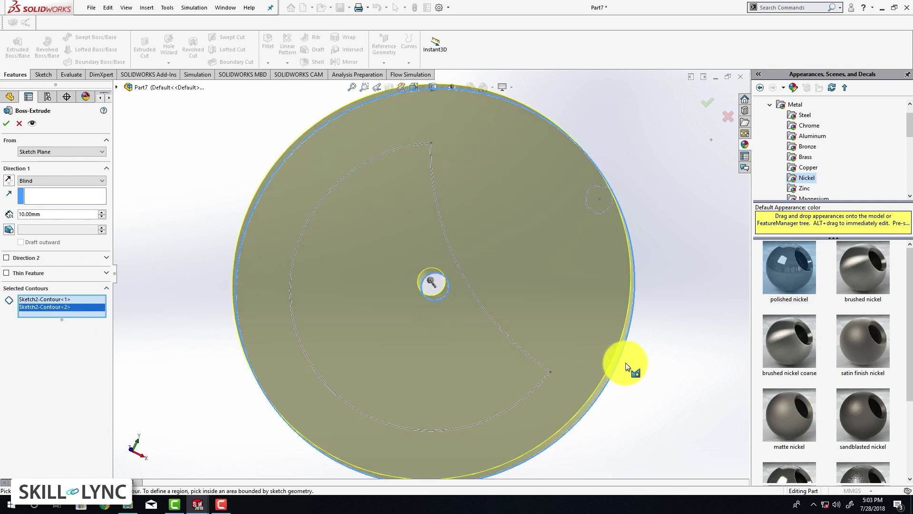
key(z)
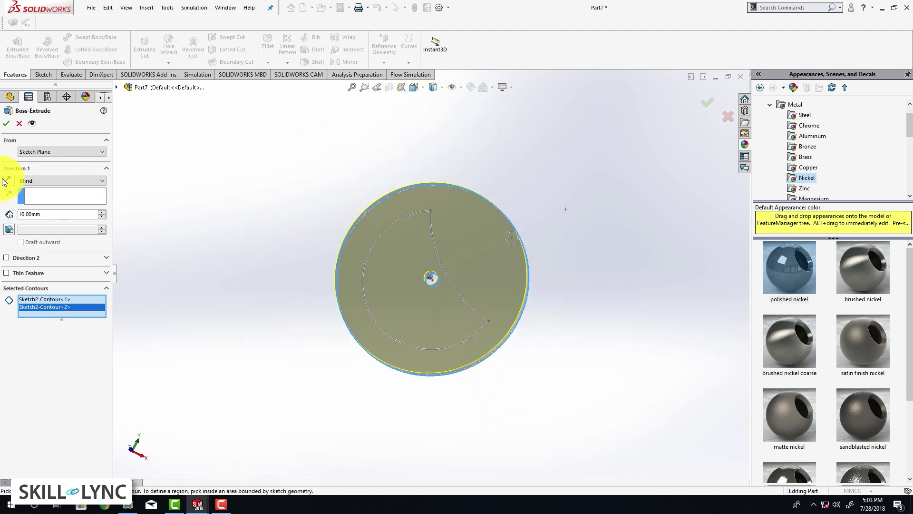
click(6, 123)
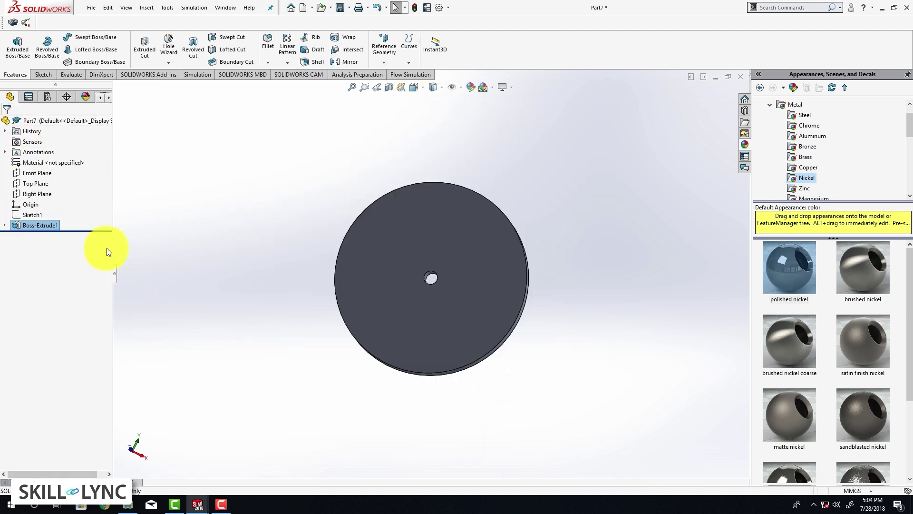
Step: Start a second boss extrusion using Sketch2's crescent and inner circle regions
click(4, 225)
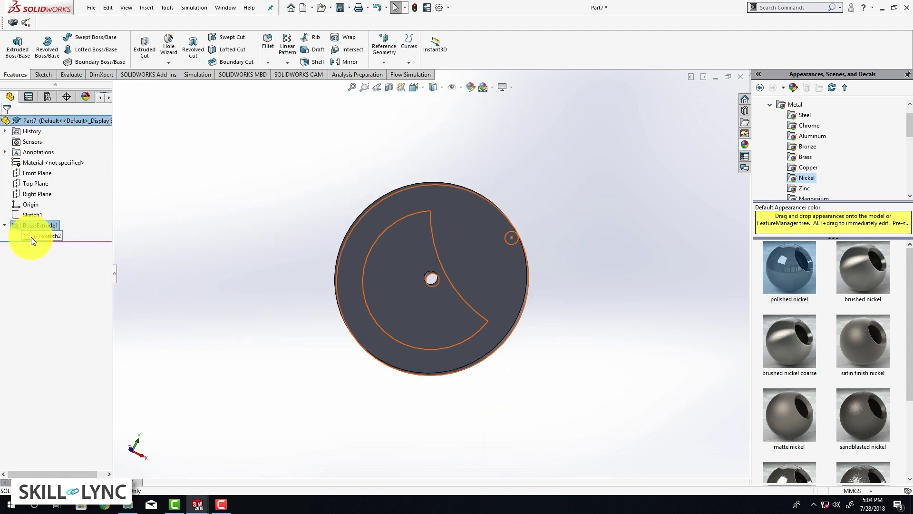
right_click(30, 237)
key(Escape)
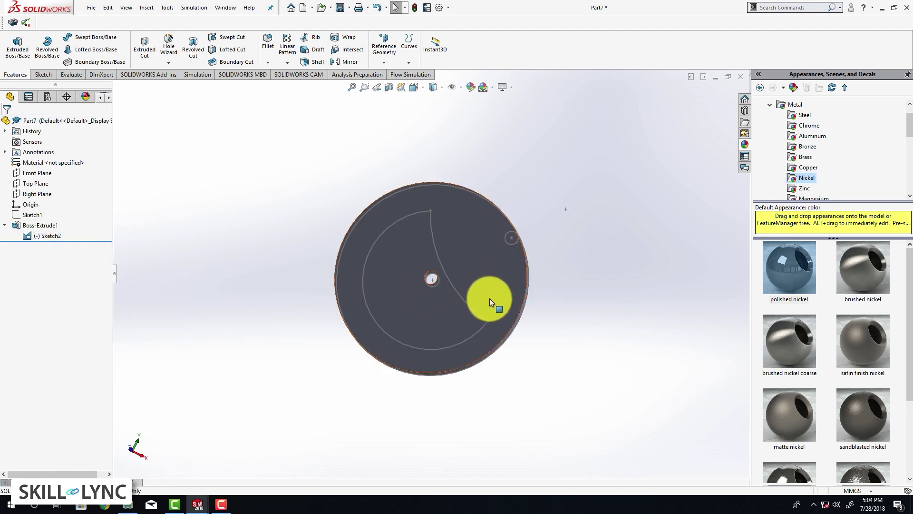
click(18, 47)
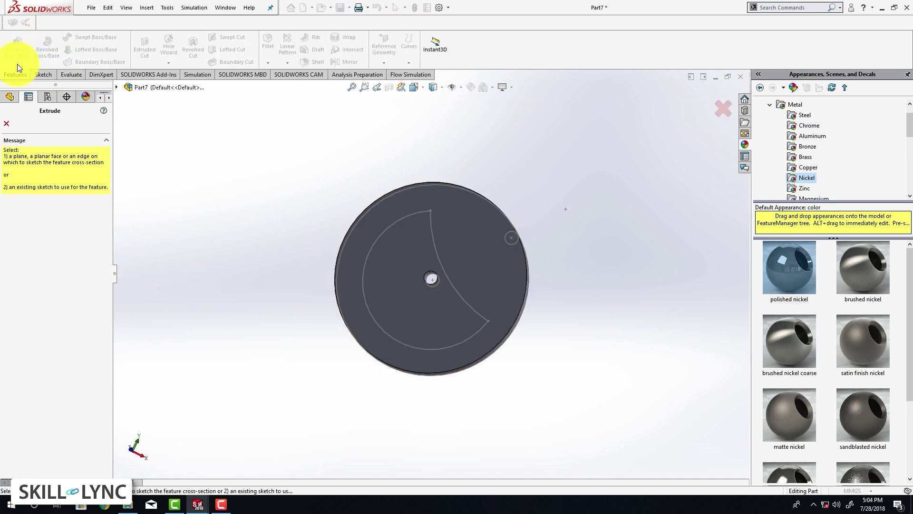
click(373, 247)
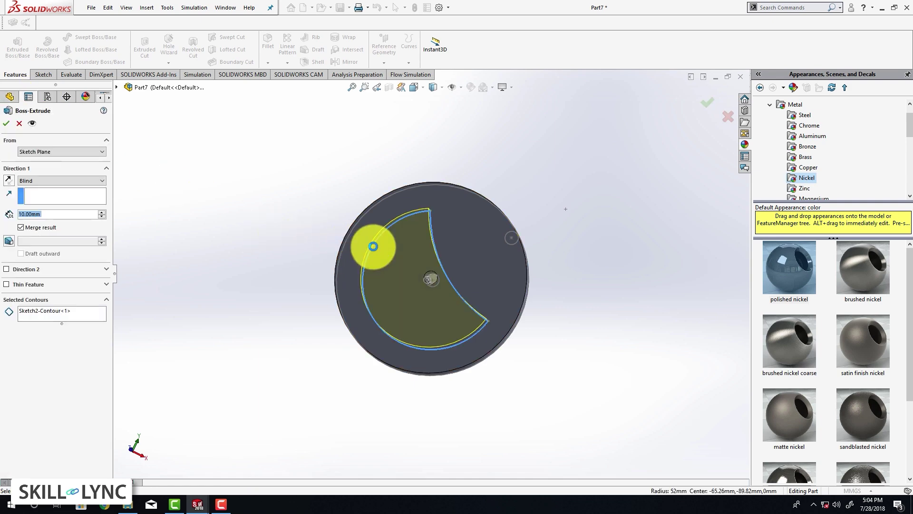
click(71, 314)
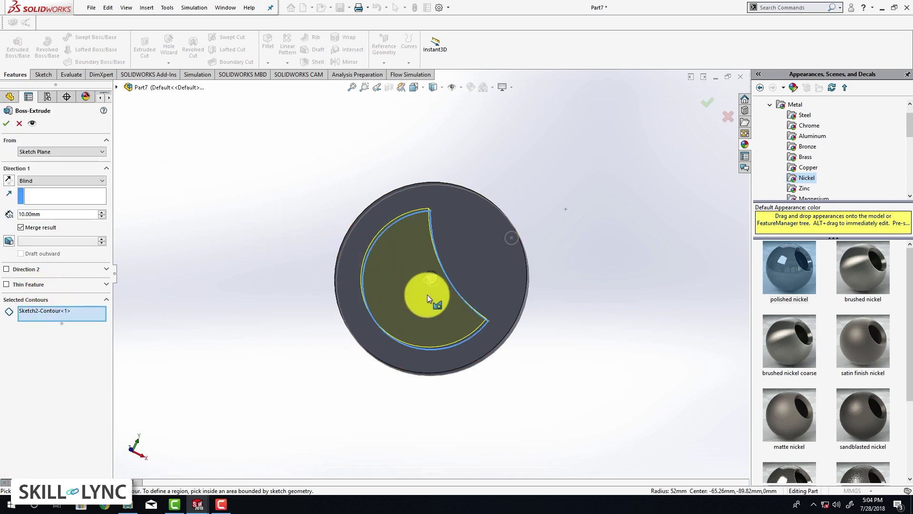
click(432, 285)
scroll(478, 360, down, 2)
mouse_move(478, 360)
middle_down()
mouse_move(465, 236)
mouse_move(422, 265)
mouse_move(451, 227)
middle_up()
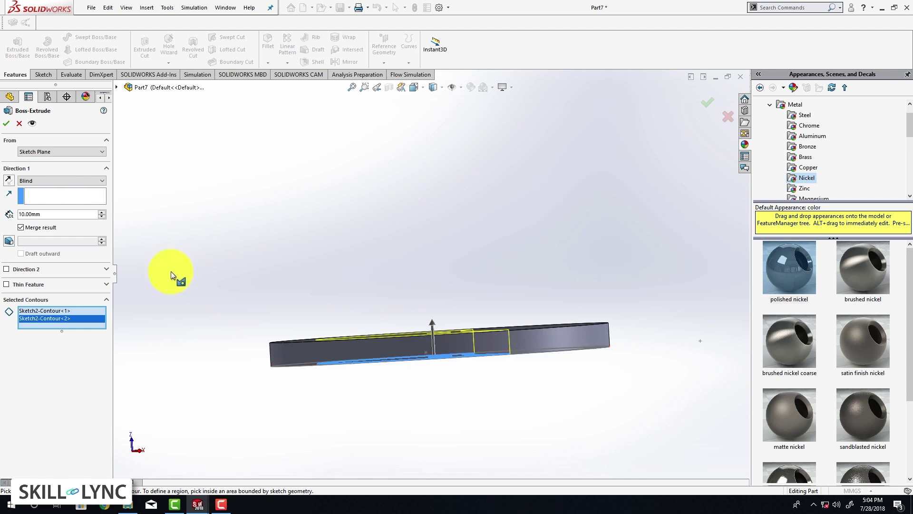
Step: Extrude the crescent from the disk's top face with 10 mm depth, creating Boss-Extrude2
click(102, 213)
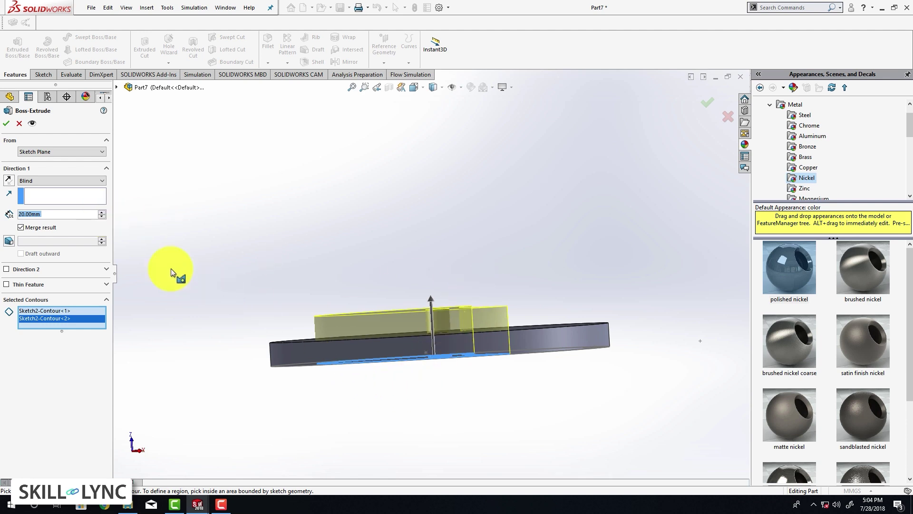
click(47, 151)
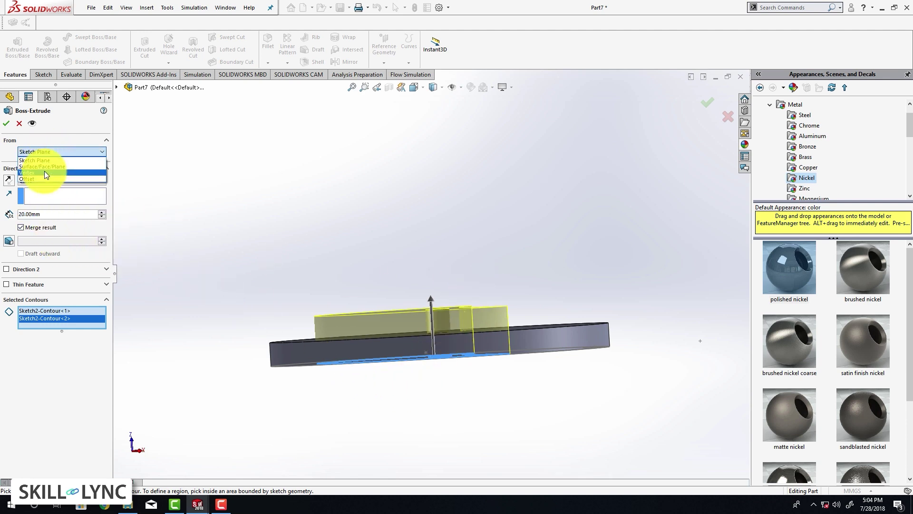
click(46, 166)
middle_drag(292, 233, 318, 298)
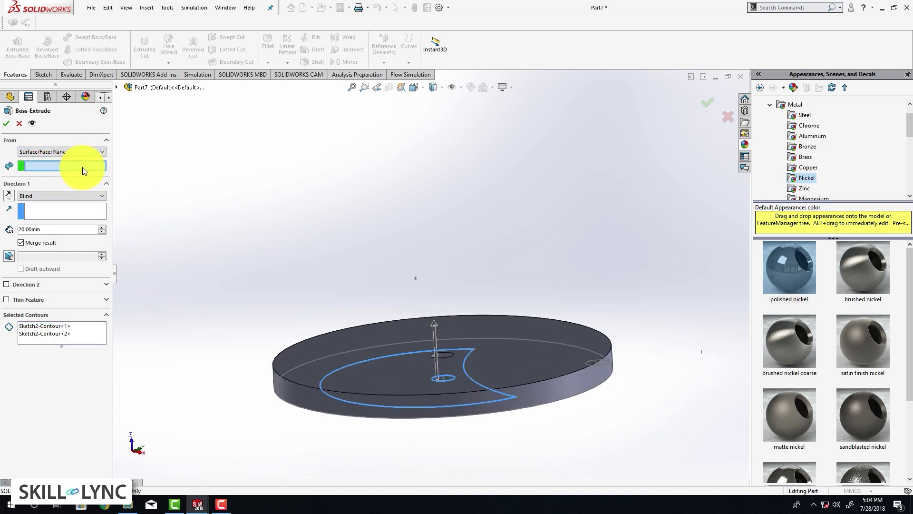
click(389, 330)
middle_drag(418, 378, 423, 360)
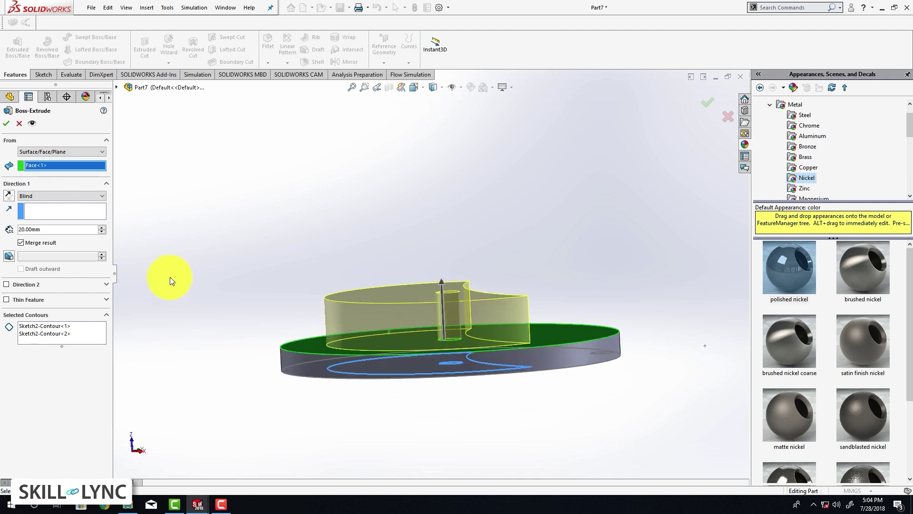
click(30, 234)
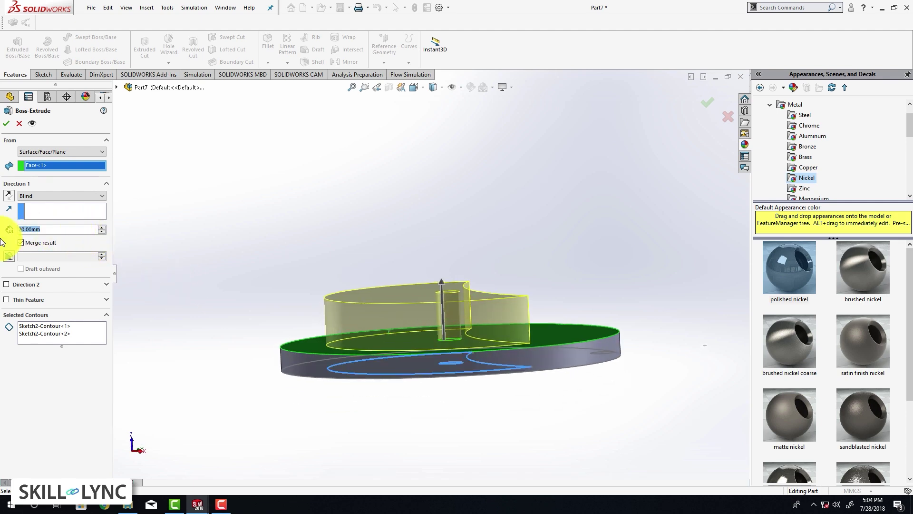
text(10)
key(Return)
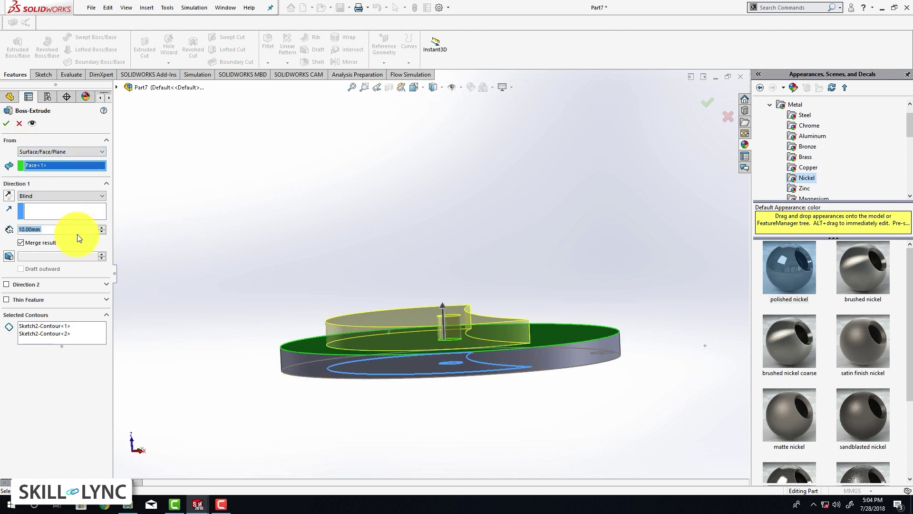
click(6, 123)
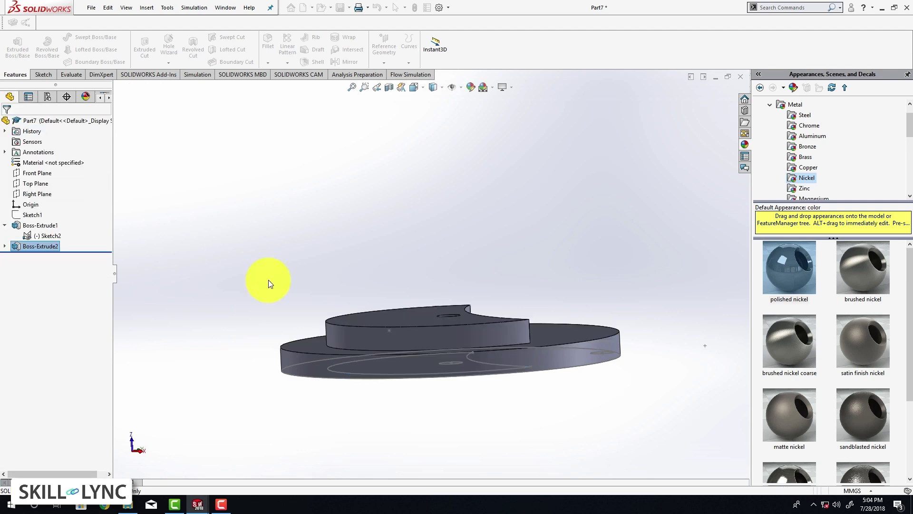
Step: Select Sketch2's small pin circle as the profile for a new boss extrusion
mouse_move(513, 244)
middle_down()
mouse_move(444, 297)
mouse_move(463, 392)
mouse_move(455, 464)
mouse_move(515, 395)
mouse_move(518, 446)
middle_up()
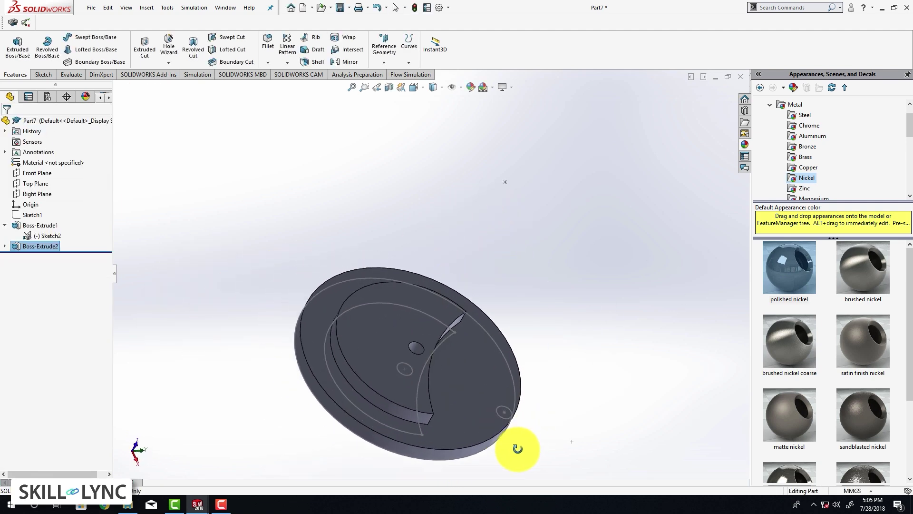
click(20, 51)
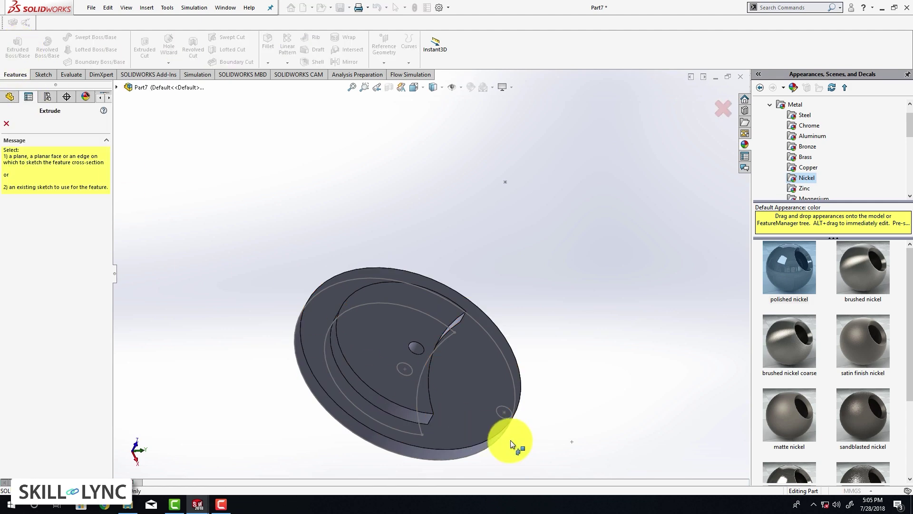
key(Escape)
click(485, 416)
mouse_move(399, 393)
middle_down()
mouse_move(473, 407)
mouse_move(428, 387)
mouse_move(530, 293)
mouse_move(489, 322)
mouse_move(333, 302)
middle_up()
Step: Extrude the drive pin 20 mm from the disk's top face, creating Boss-Extrude3
click(52, 152)
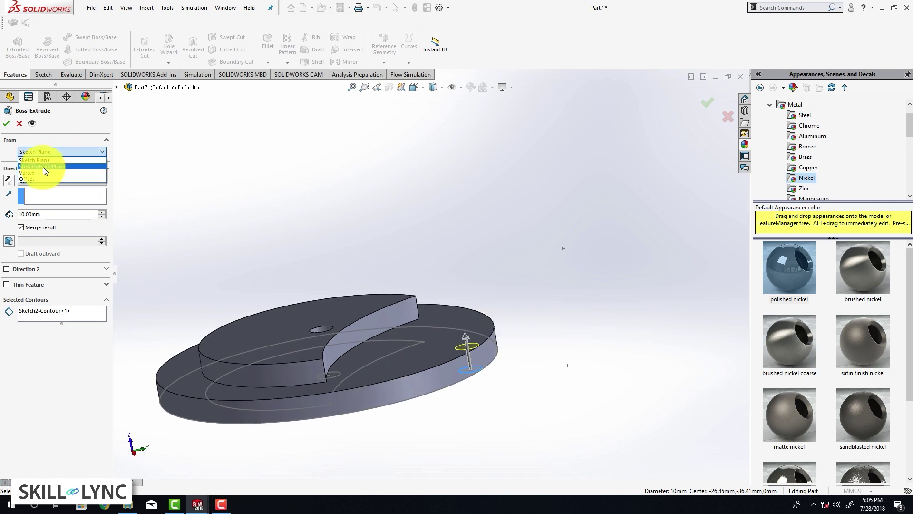
click(43, 167)
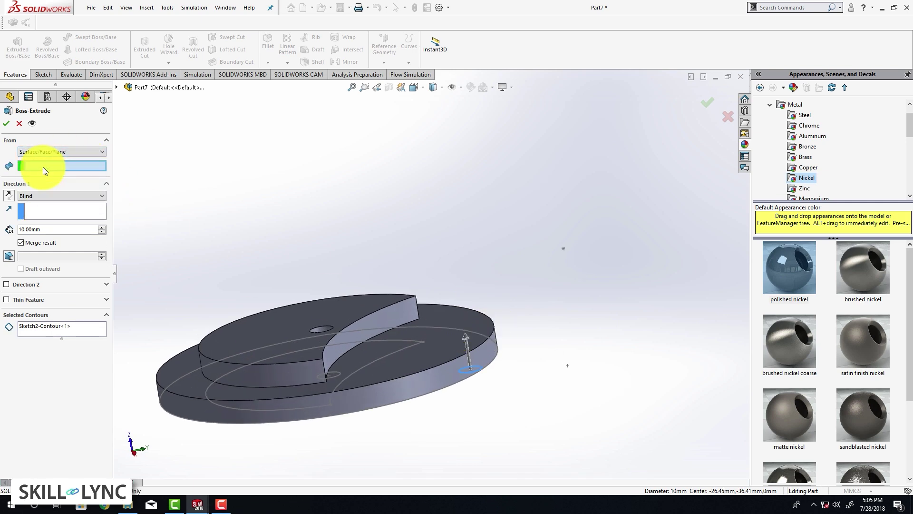
click(423, 361)
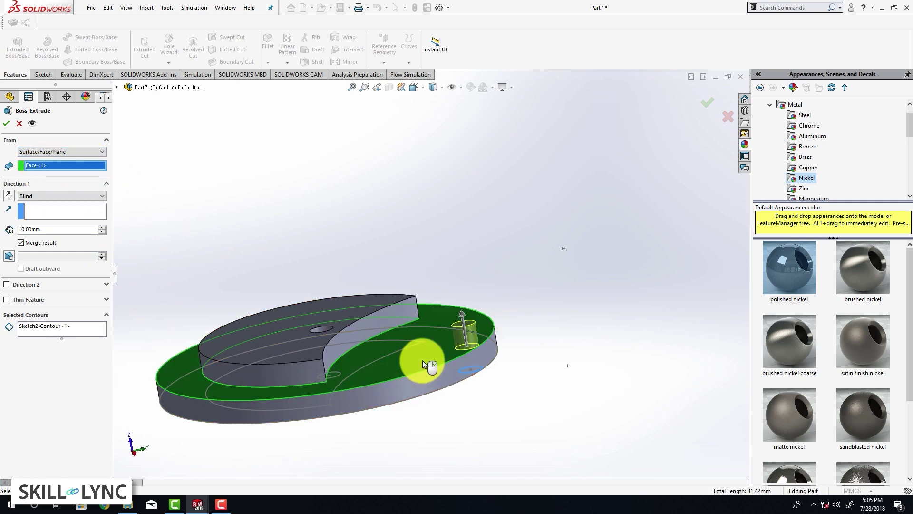
click(55, 229)
text(20)
key(Return)
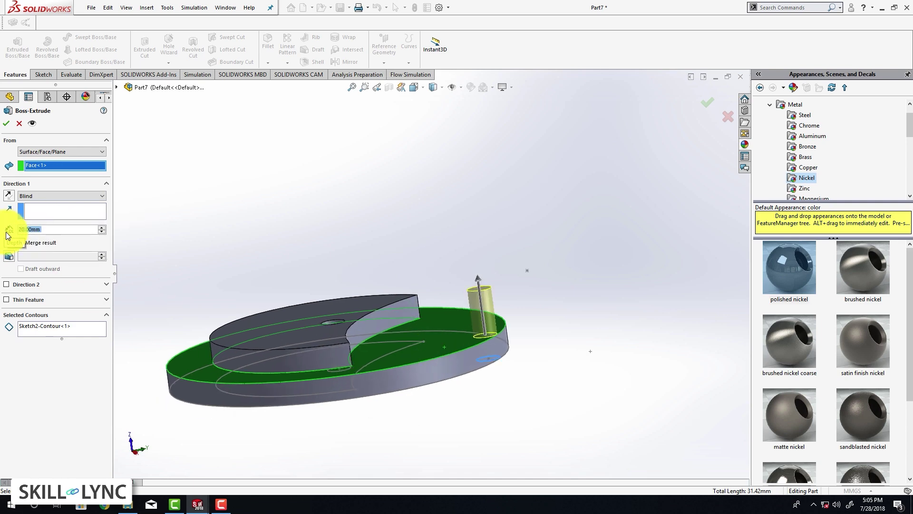
click(6, 123)
middle_drag(466, 268, 422, 332)
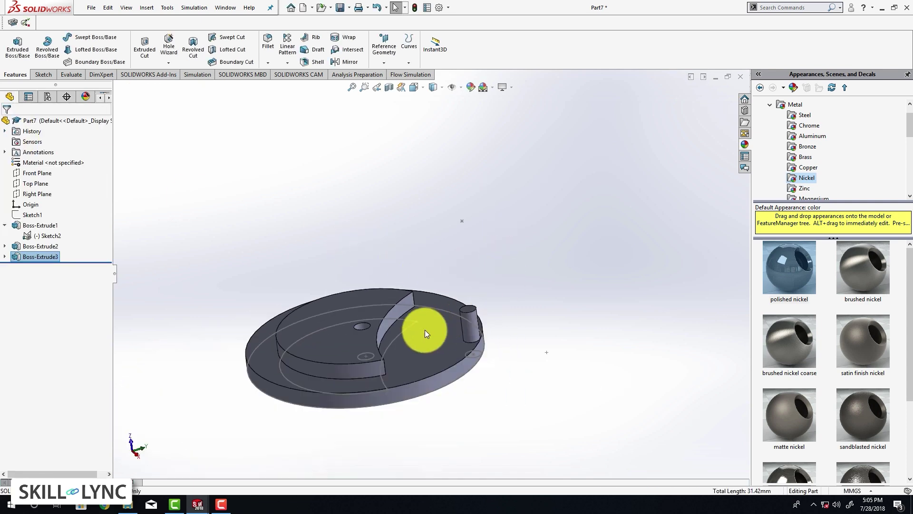
right_click(28, 234)
Step: Hide Sketch2's lines and orbit to a top-down view of the solid driver
click(31, 222)
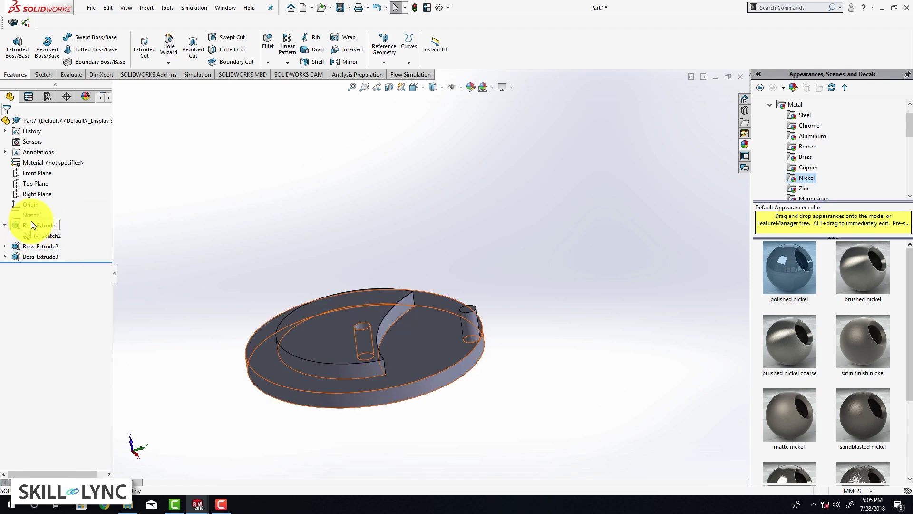
middle_drag(433, 353, 459, 433)
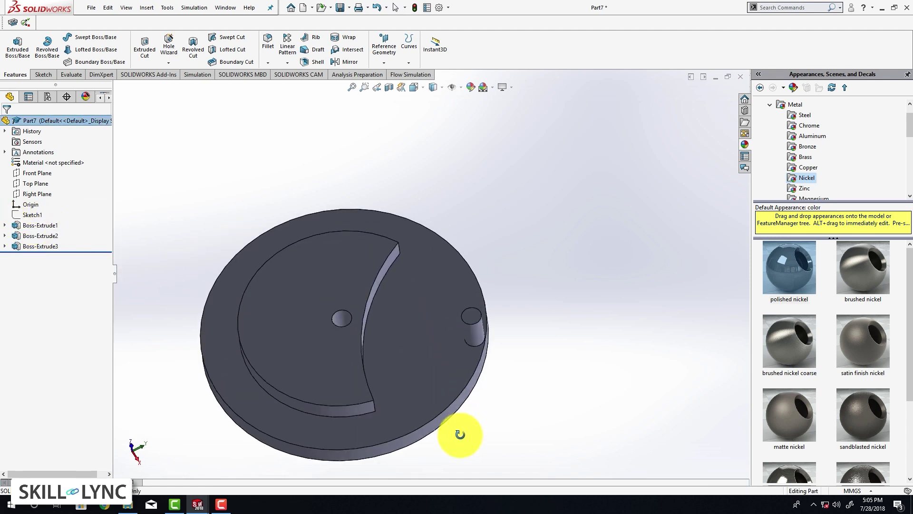
scroll(421, 311, up, 3)
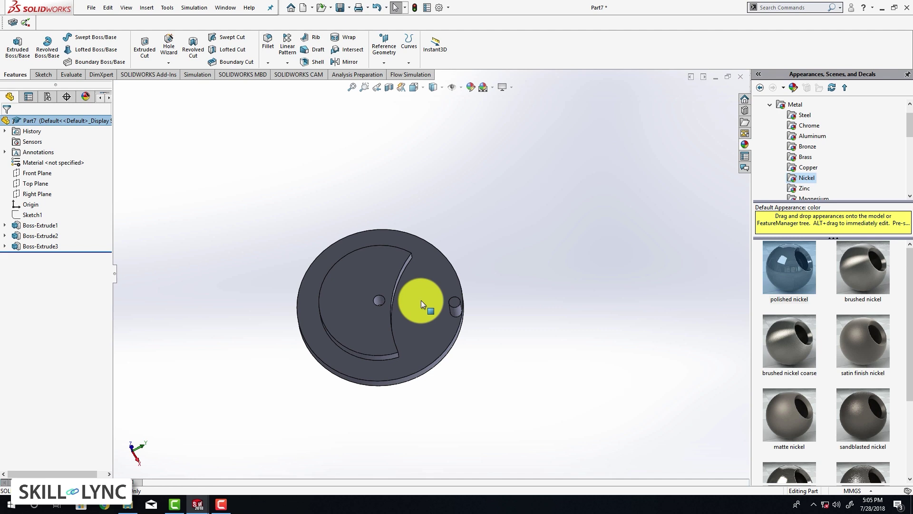
drag(421, 301, 386, 192)
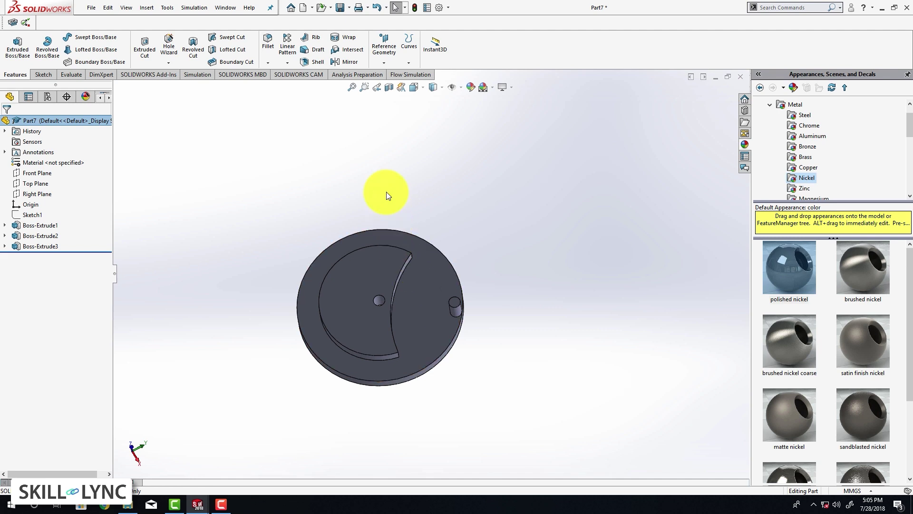
click(351, 10)
Step: Save the part as 'Geneva Driver' in the MBD folder with Save As
click(355, 31)
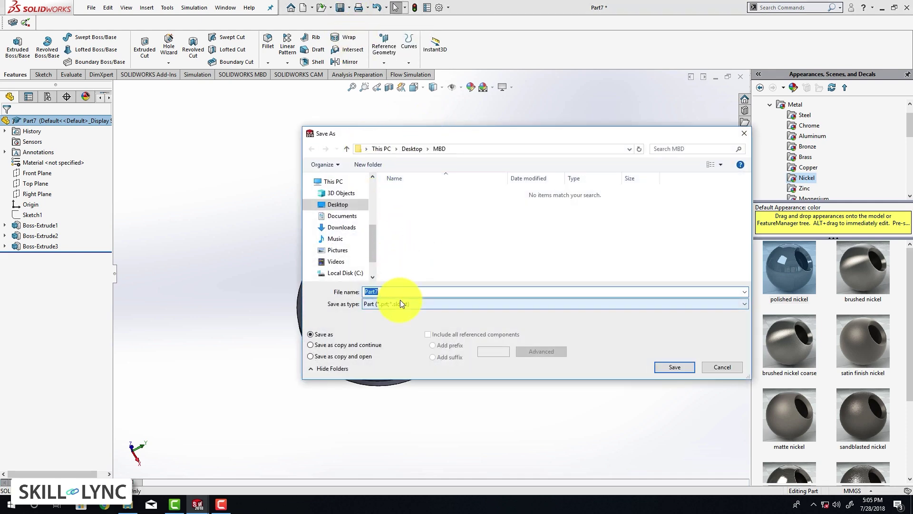
text(Geneva Driver)
key(Return)
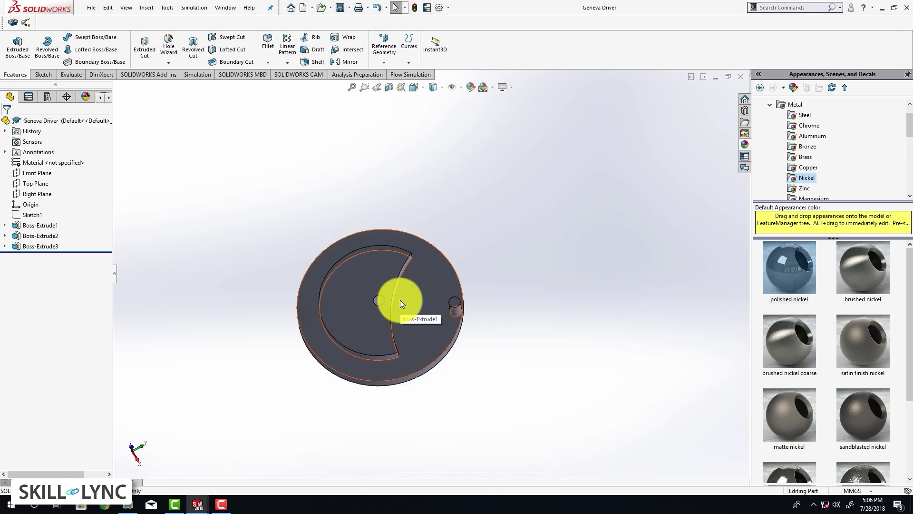